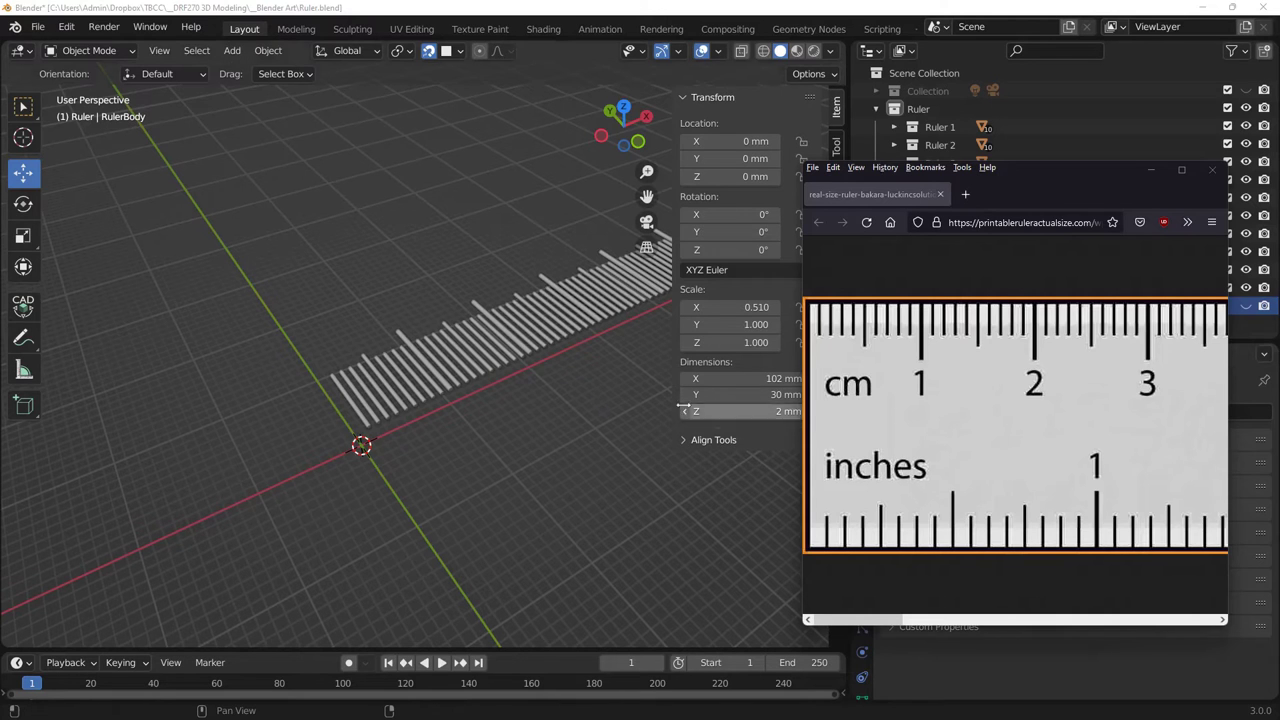
- Unhide the RulerBody in the viewport to view it together with the tick marks, and hide it again
{"action": "left_click", "coordinate": [413, 295]}
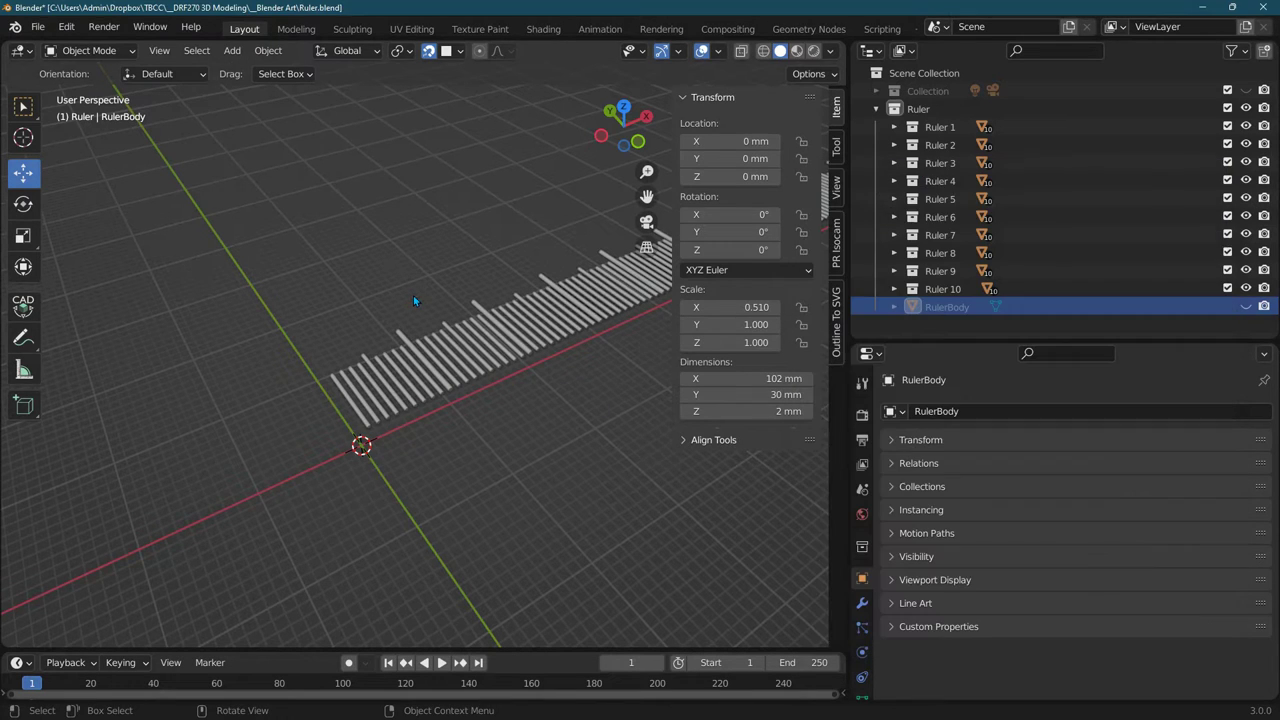
{"action": "left_click", "coordinate": [1245, 307]}
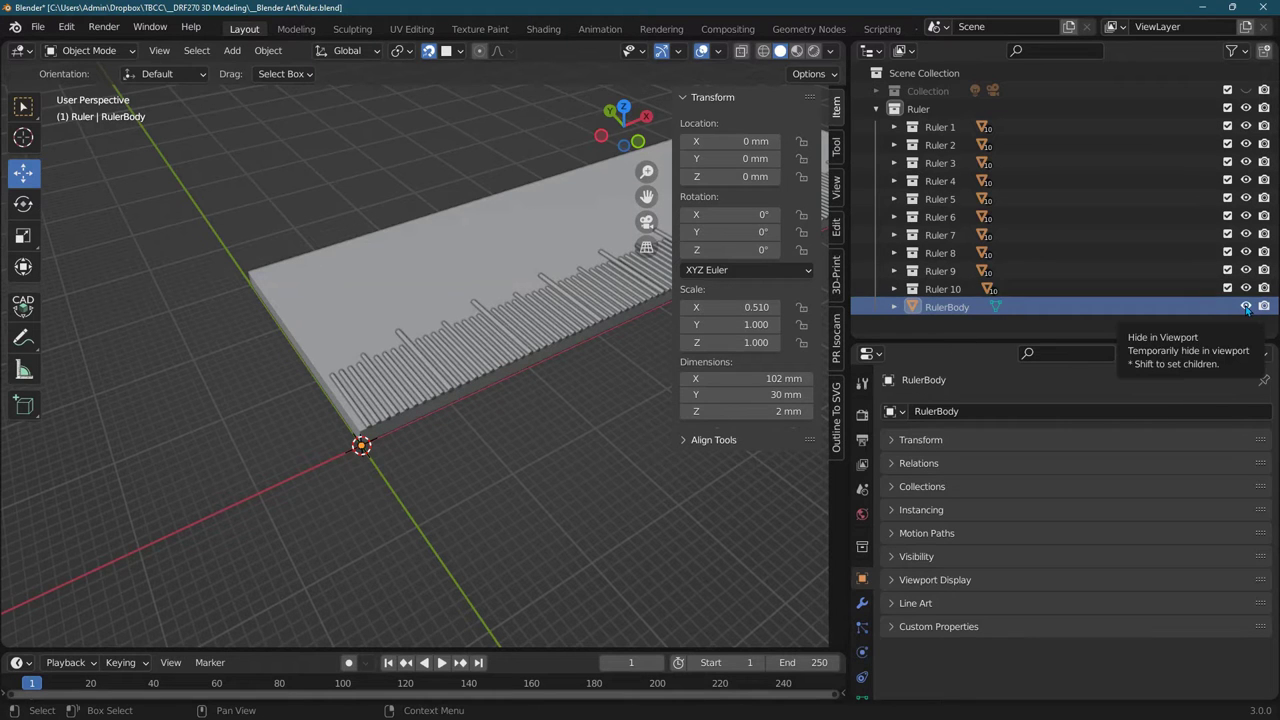
{"action": "left_click", "coordinate": [1245, 307]}
{"action": "middle_click_drag", "start_coordinate": [540, 421], "coordinate": [503, 323]}
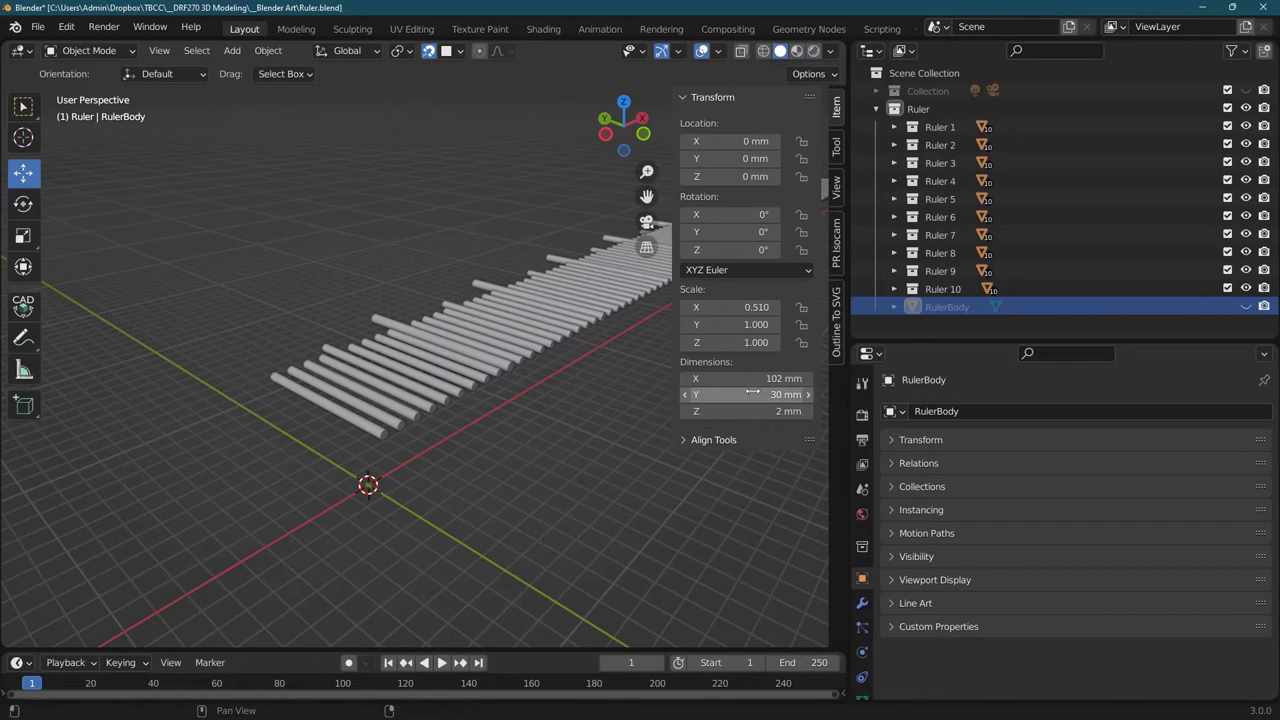
- Add a text object at the world origin, near the ruler's first tick marks, and select it
{"action": "key", "text": "shift+a"}
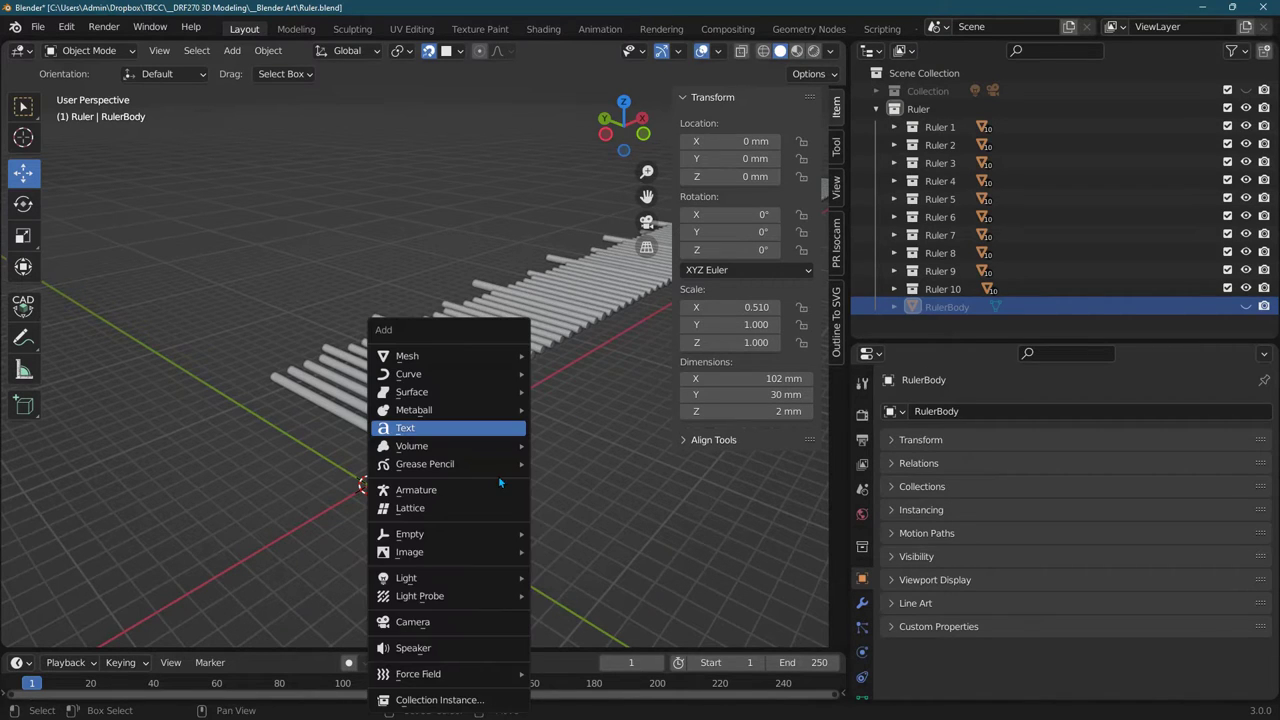
{"action": "left_click", "coordinate": [417, 427]}
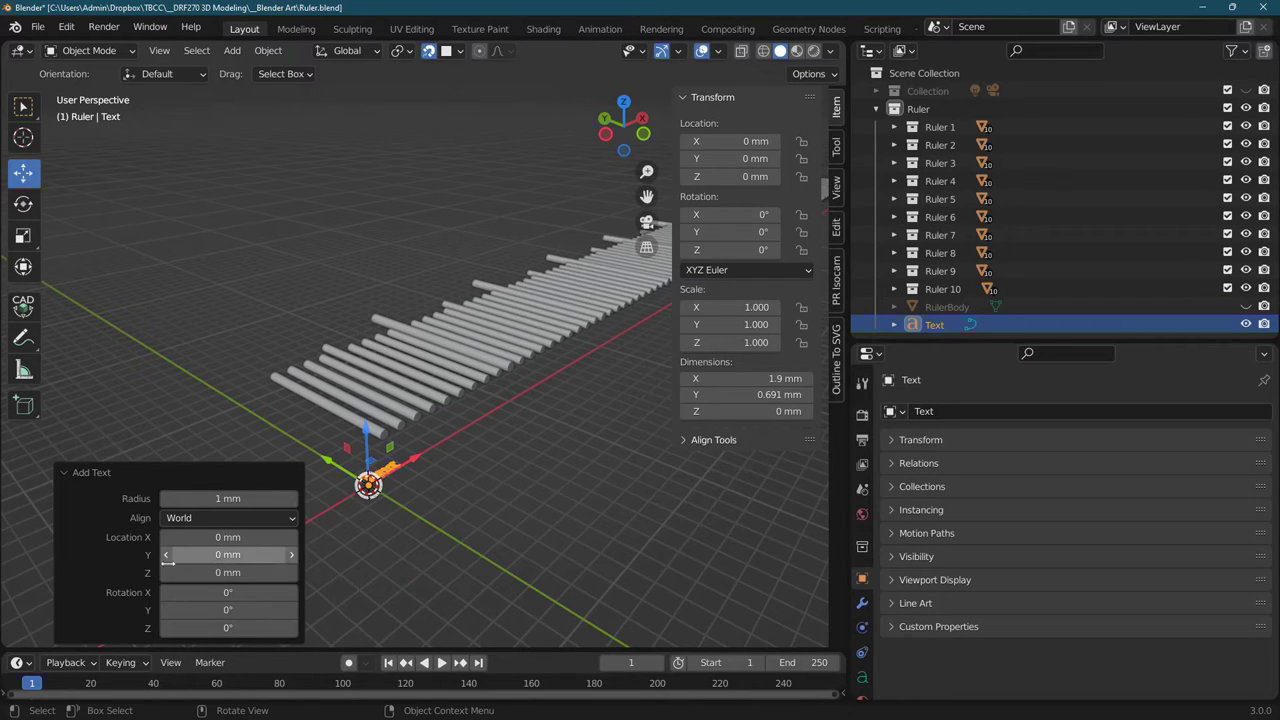
{"action": "left_click", "coordinate": [455, 559]}
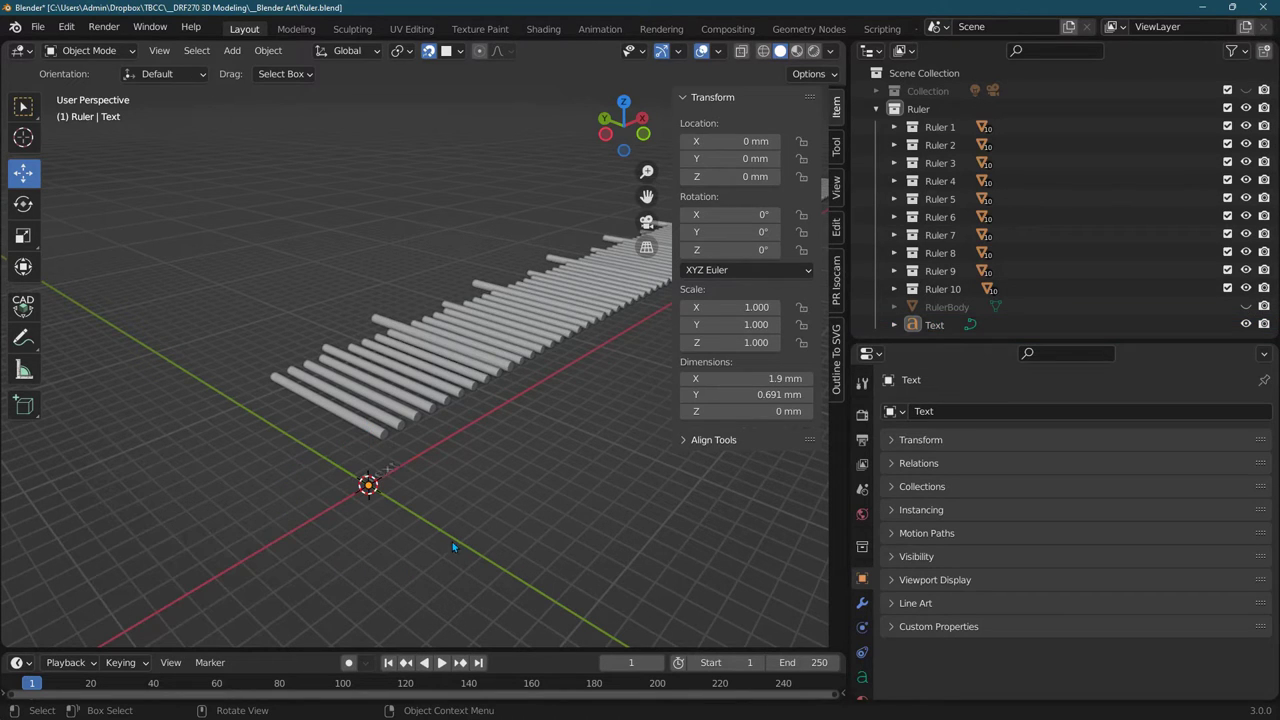
{"action": "scroll", "coordinate": [423, 539], "scroll_direction": "up", "scroll_amount": 4}
{"action": "scroll", "coordinate": [430, 537], "scroll_direction": "down", "scroll_amount": 4}
{"action": "middle_click_drag", "start_coordinate": [440, 535], "coordinate": [495, 500]}
{"action": "scroll", "coordinate": [414, 520], "scroll_direction": "up", "scroll_amount": 3}
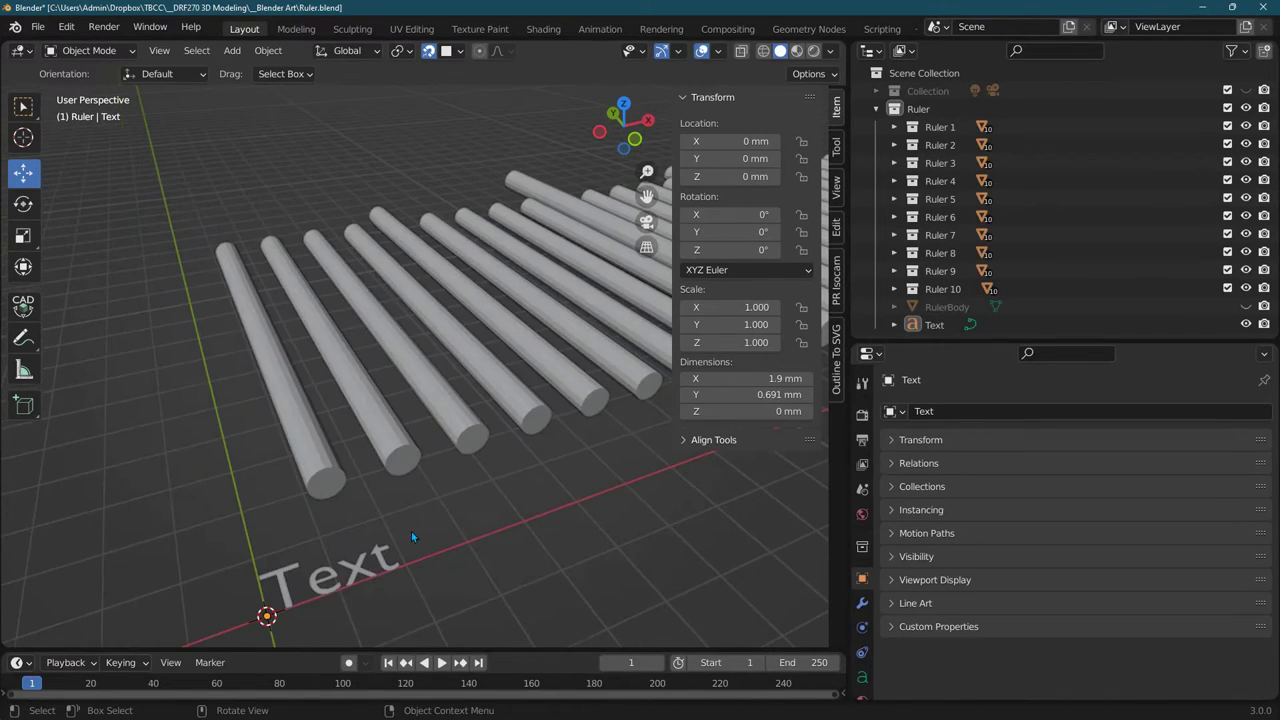
{"action": "left_click", "coordinate": [912, 325]}
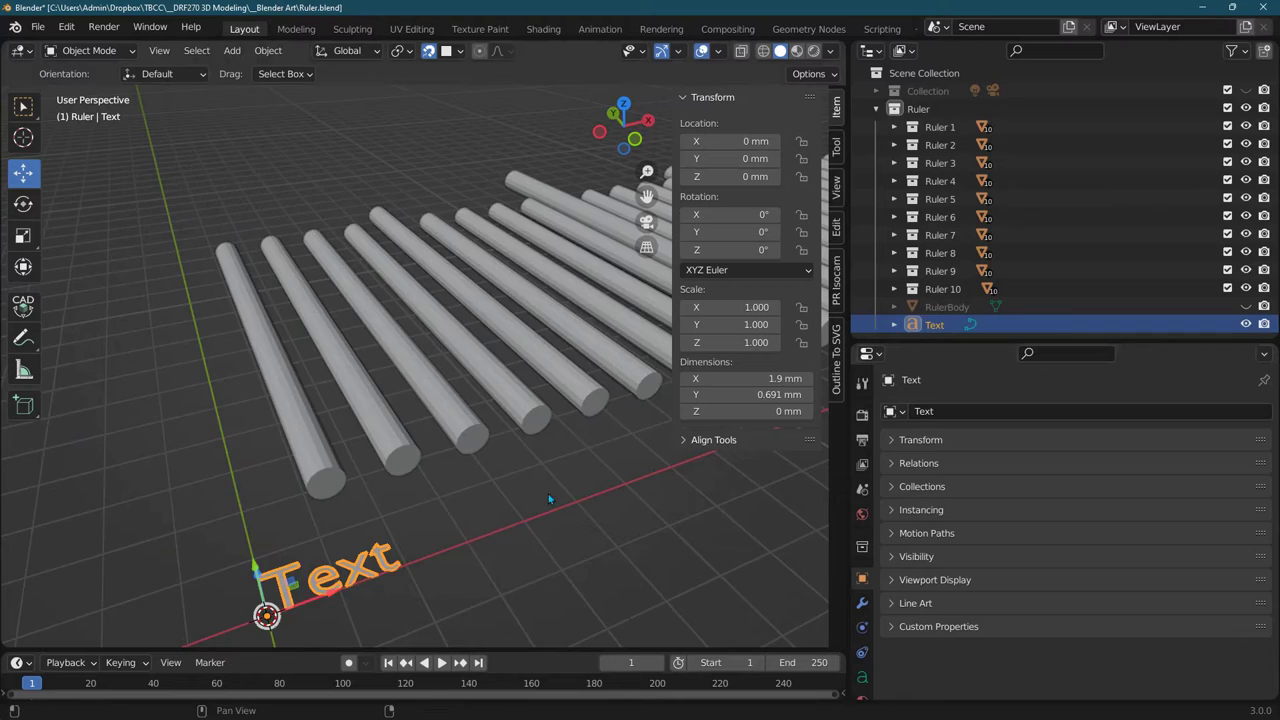
{"action": "scroll", "coordinate": [548, 493], "scroll_direction": "down", "scroll_amount": 3}
{"action": "middle_click_drag", "start_coordinate": [548, 493], "coordinate": [458, 343]}
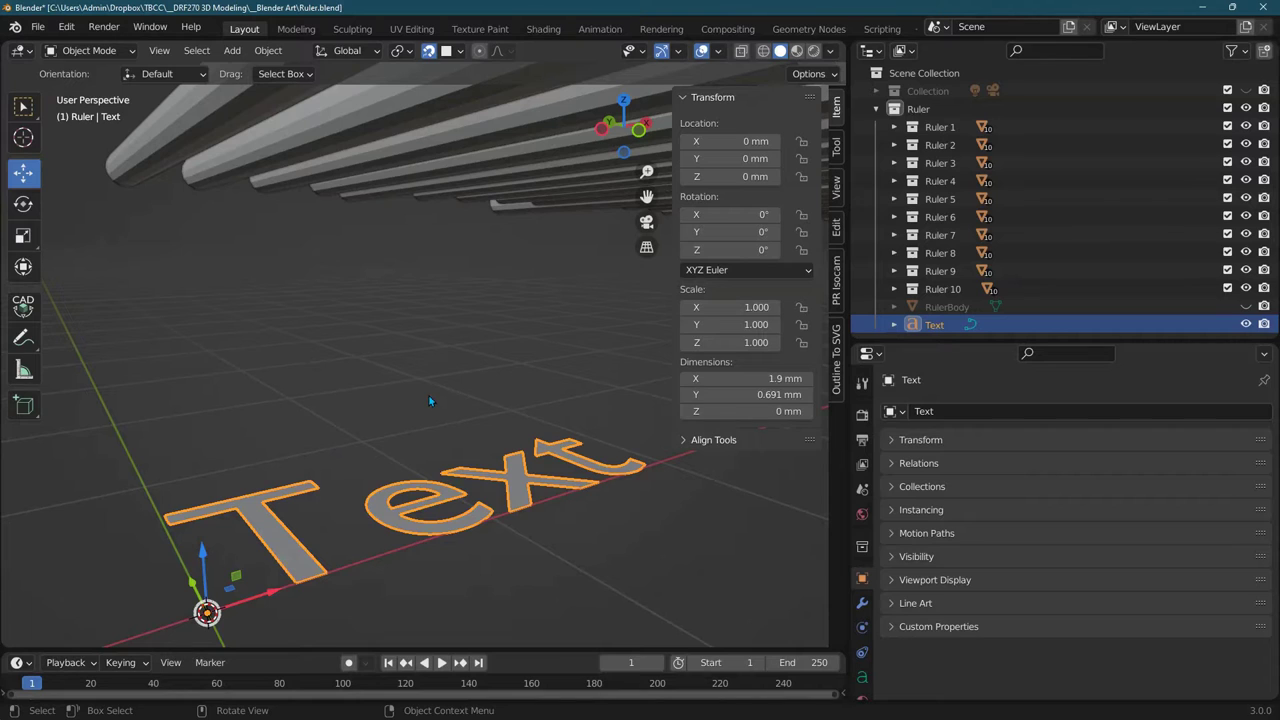
{"action": "scroll", "coordinate": [427, 391], "scroll_direction": "down", "scroll_amount": 5}
{"action": "middle_click_drag", "start_coordinate": [422, 370], "coordinate": [420, 367]}
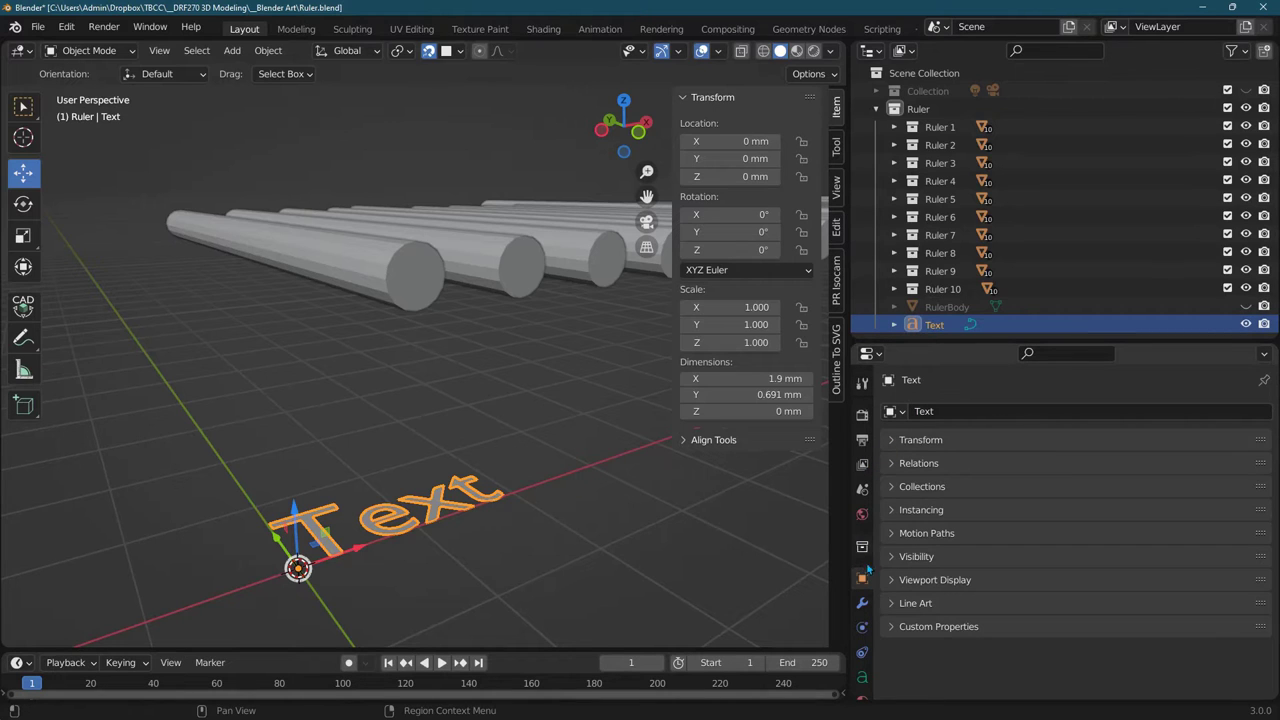
{"action": "left_click", "coordinate": [862, 605]}
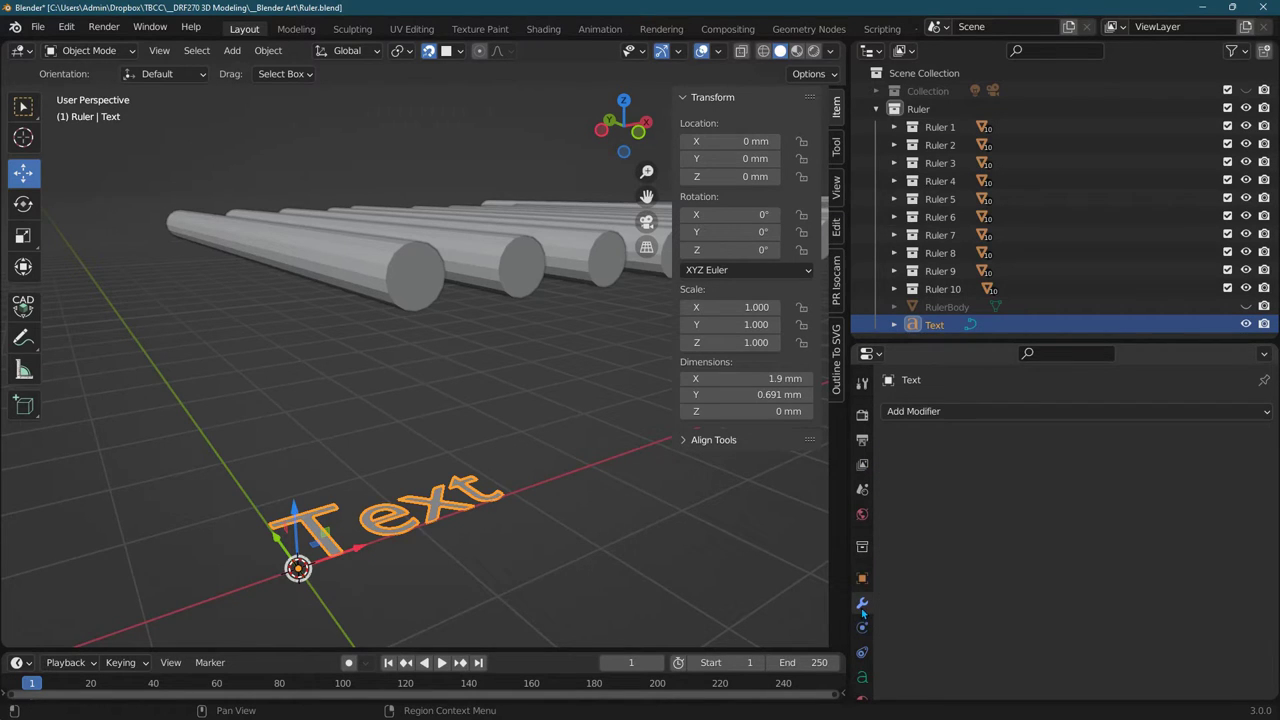
{"action": "left_click", "coordinate": [862, 547]}
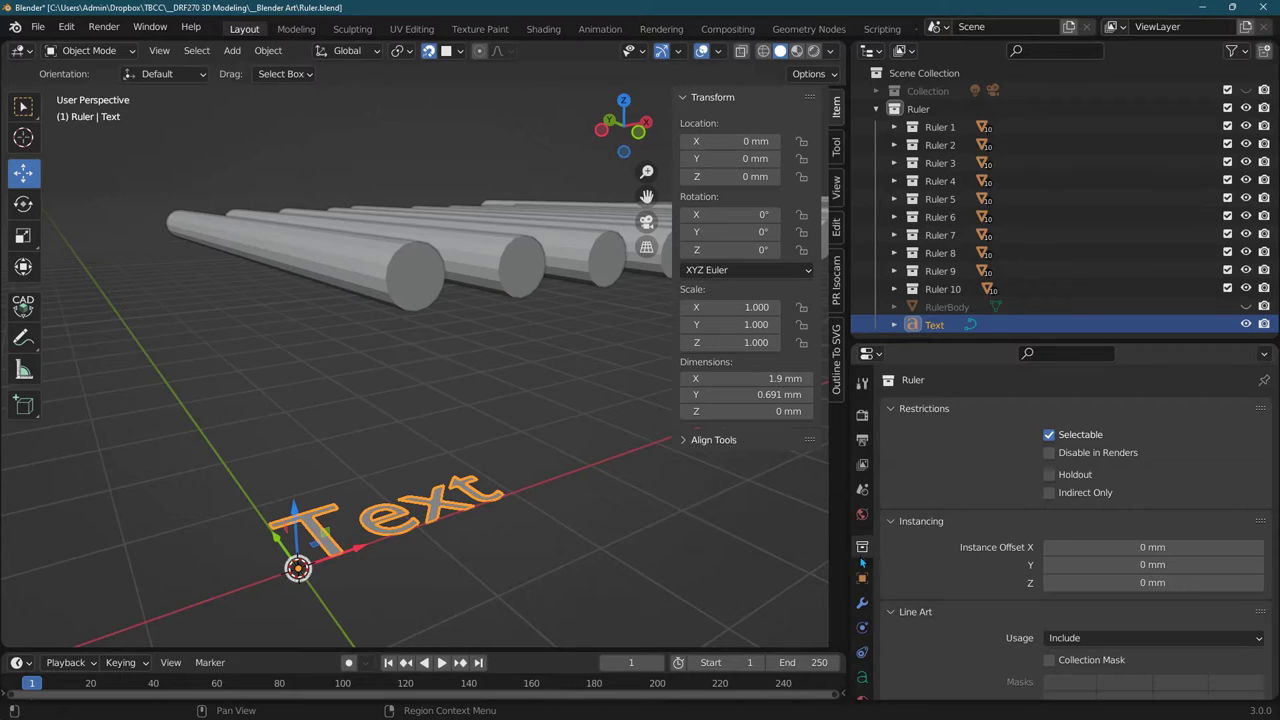
{"action": "left_click", "coordinate": [862, 514]}
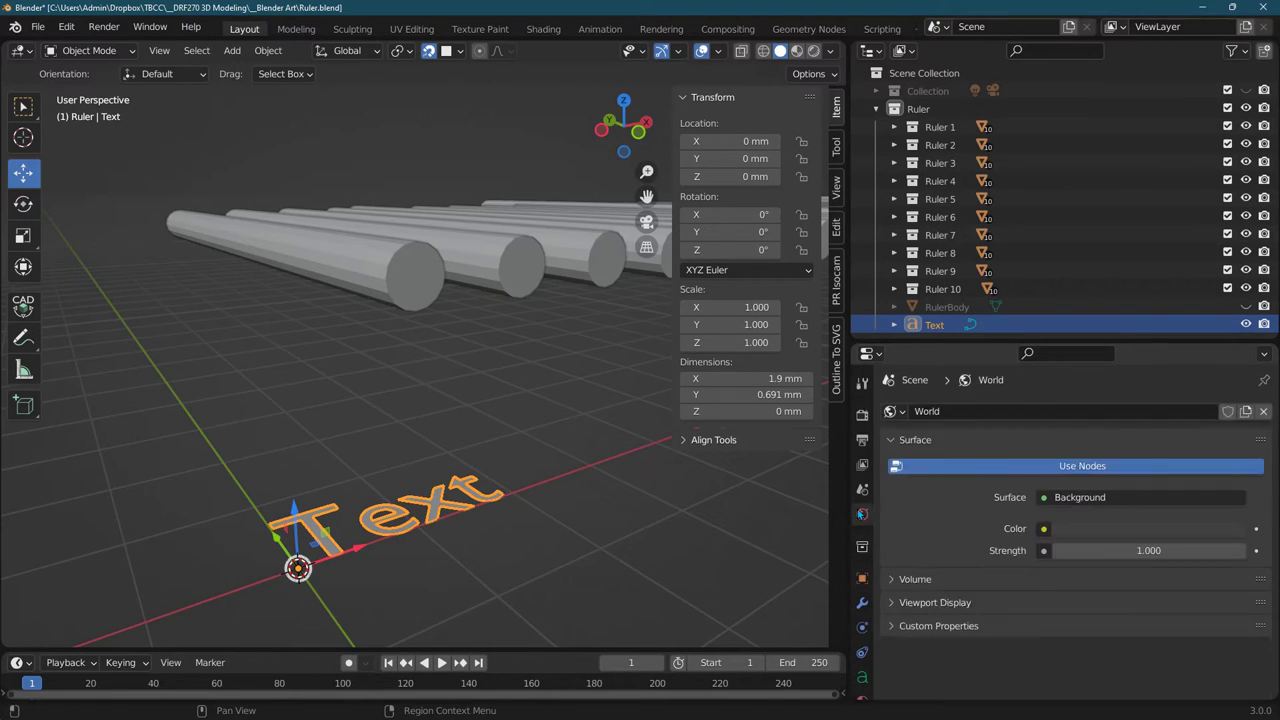
{"action": "left_click", "coordinate": [862, 490]}
{"action": "left_click", "coordinate": [862, 547]}
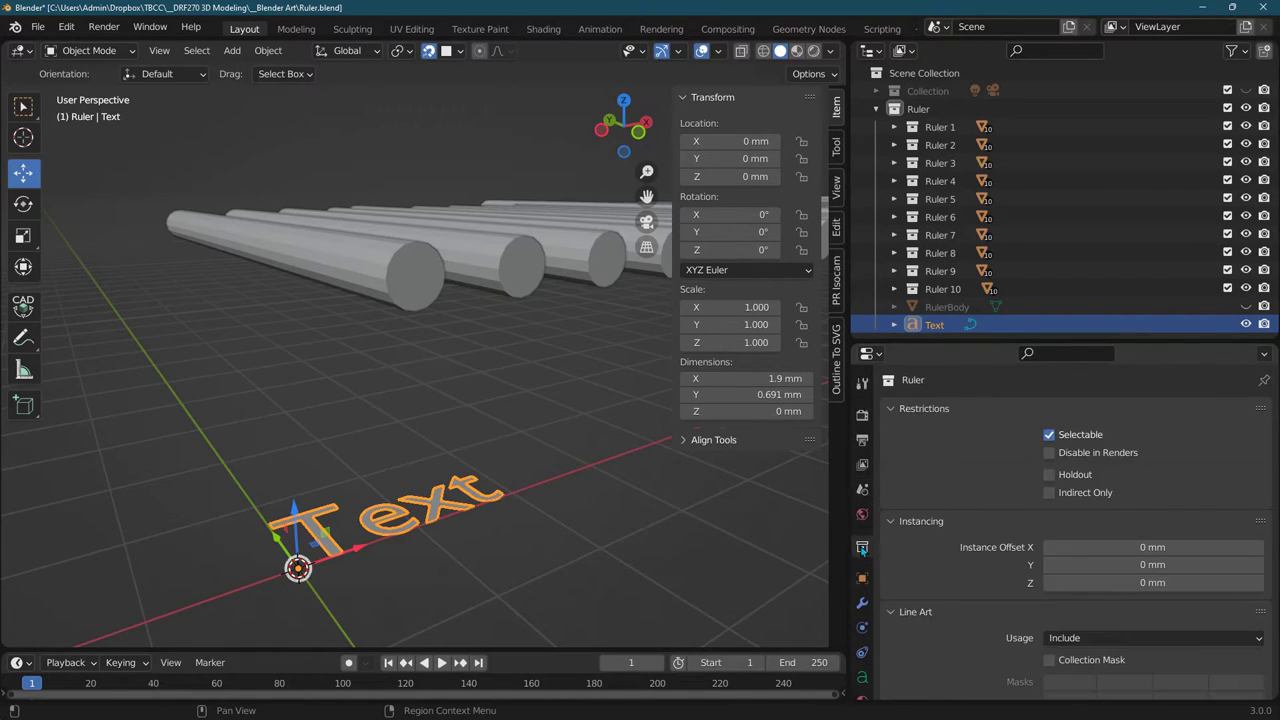
- Set the Extrude value in the text object's geometry settings to 0.1 mm
{"action": "left_click", "coordinate": [862, 679]}
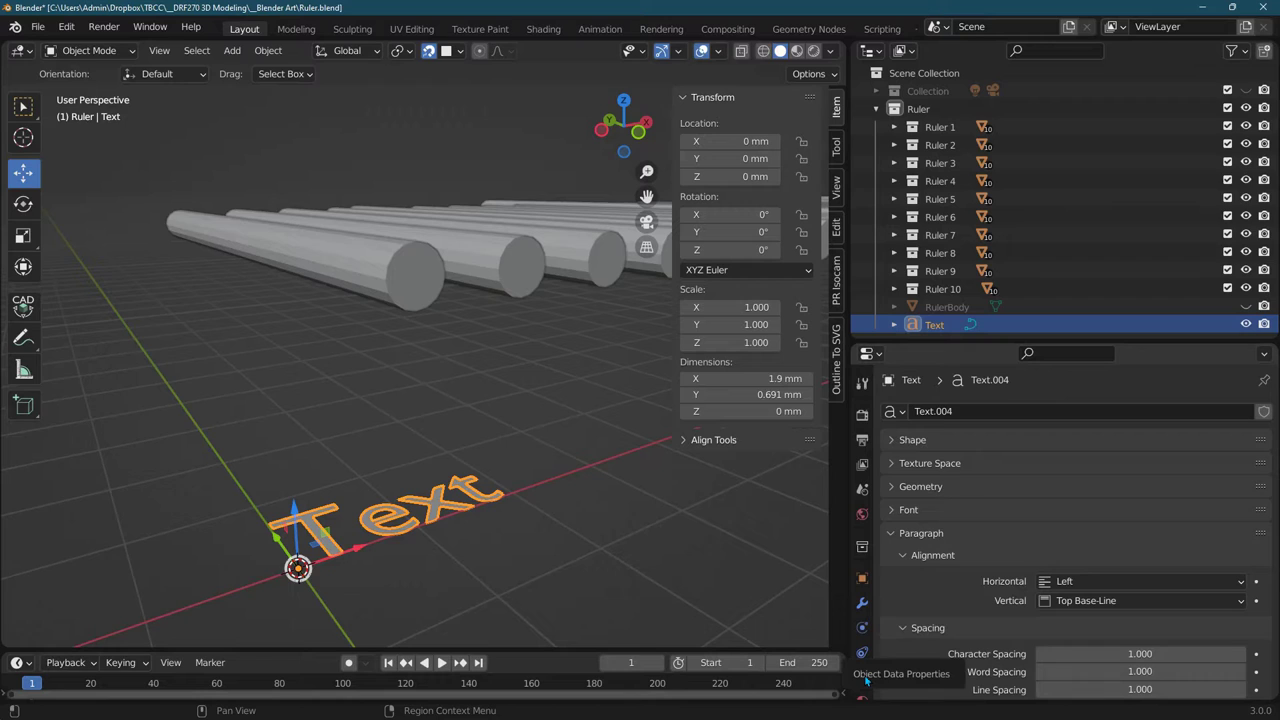
{"action": "left_click", "coordinate": [889, 440]}
{"action": "left_click", "coordinate": [889, 440]}
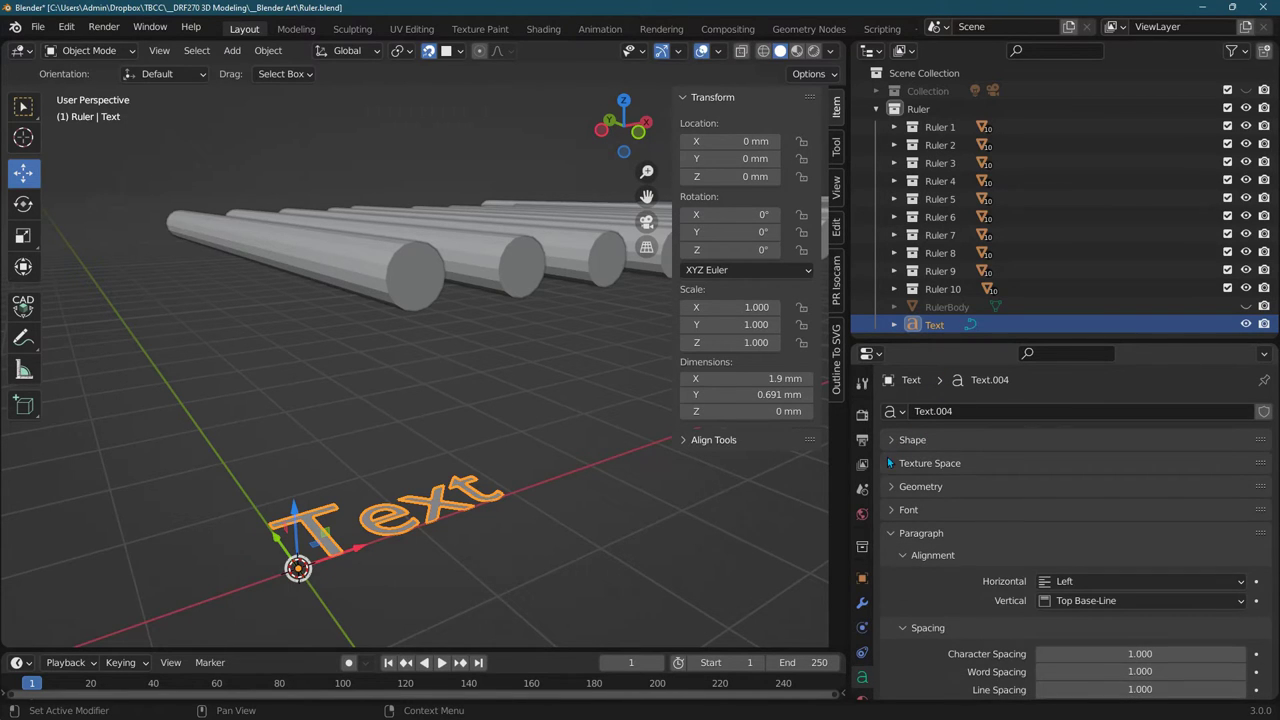
{"action": "left_click", "coordinate": [890, 487]}
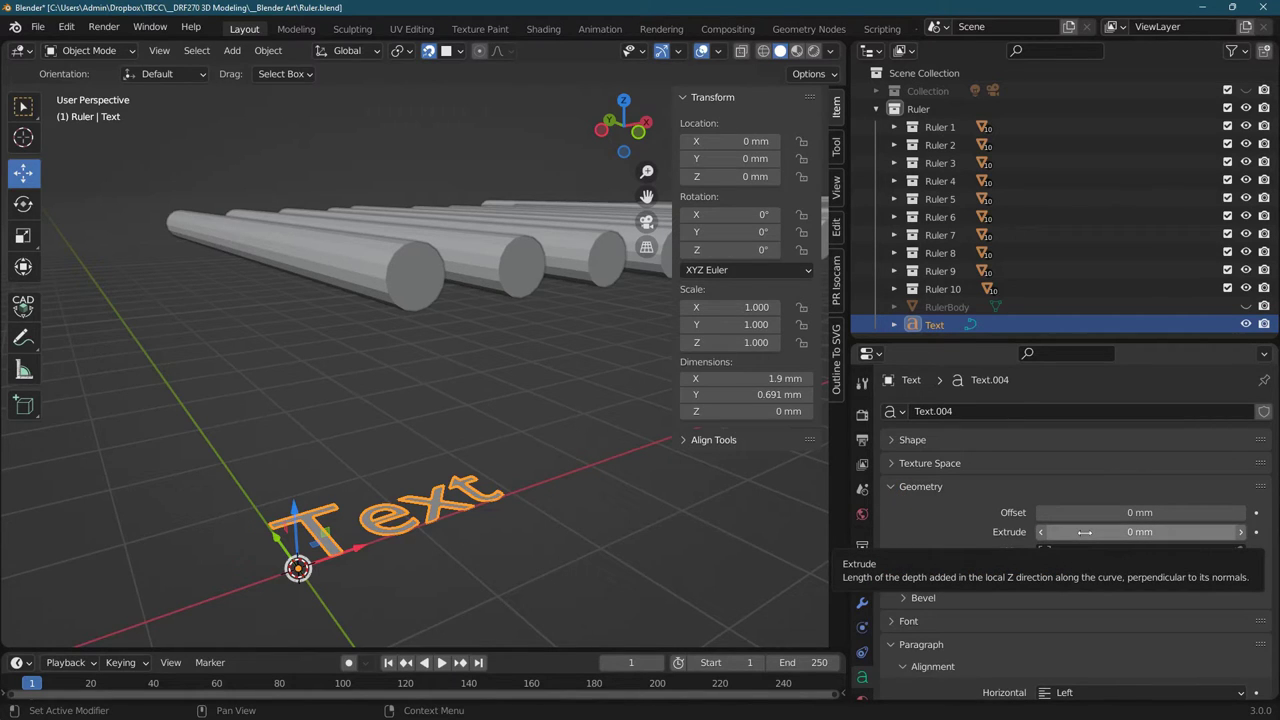
{"action": "left_click_drag", "start_coordinate": [1084, 532], "coordinate": [1197, 537]}
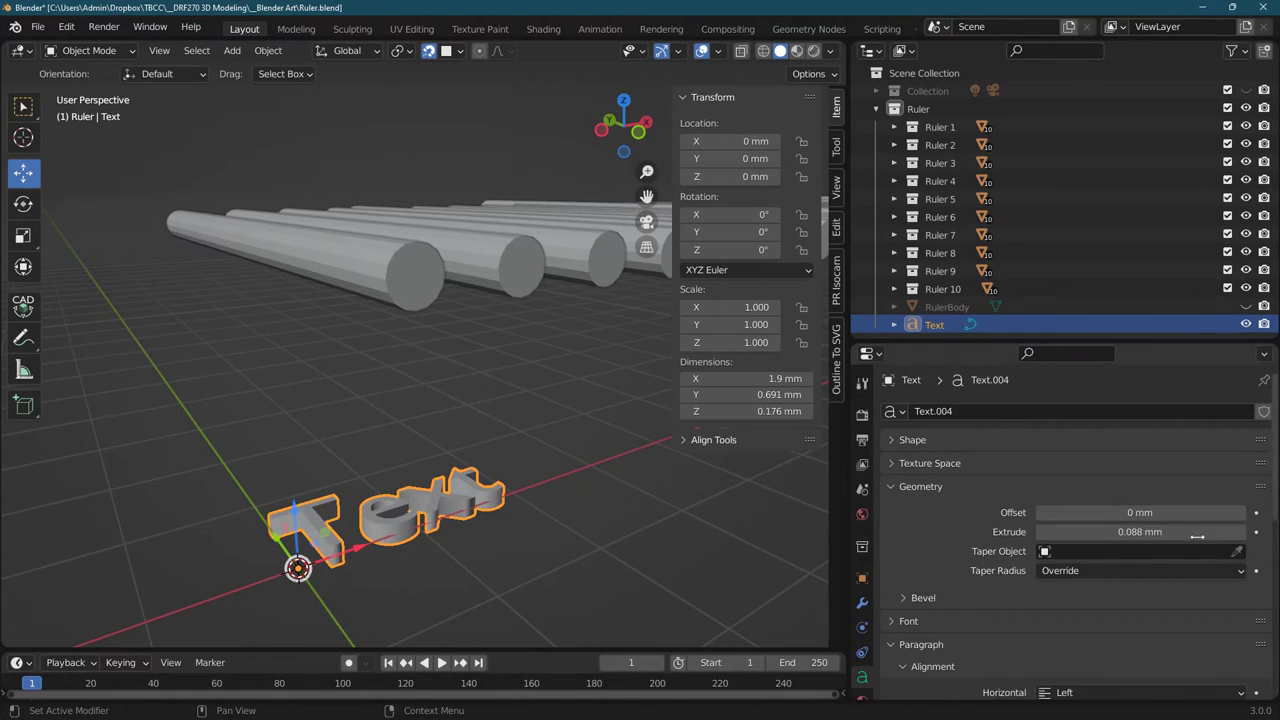
{"action": "left_click", "coordinate": [1197, 537]}
{"action": "type", "text": "0.1"}
{"action": "key", "text": "Return"}
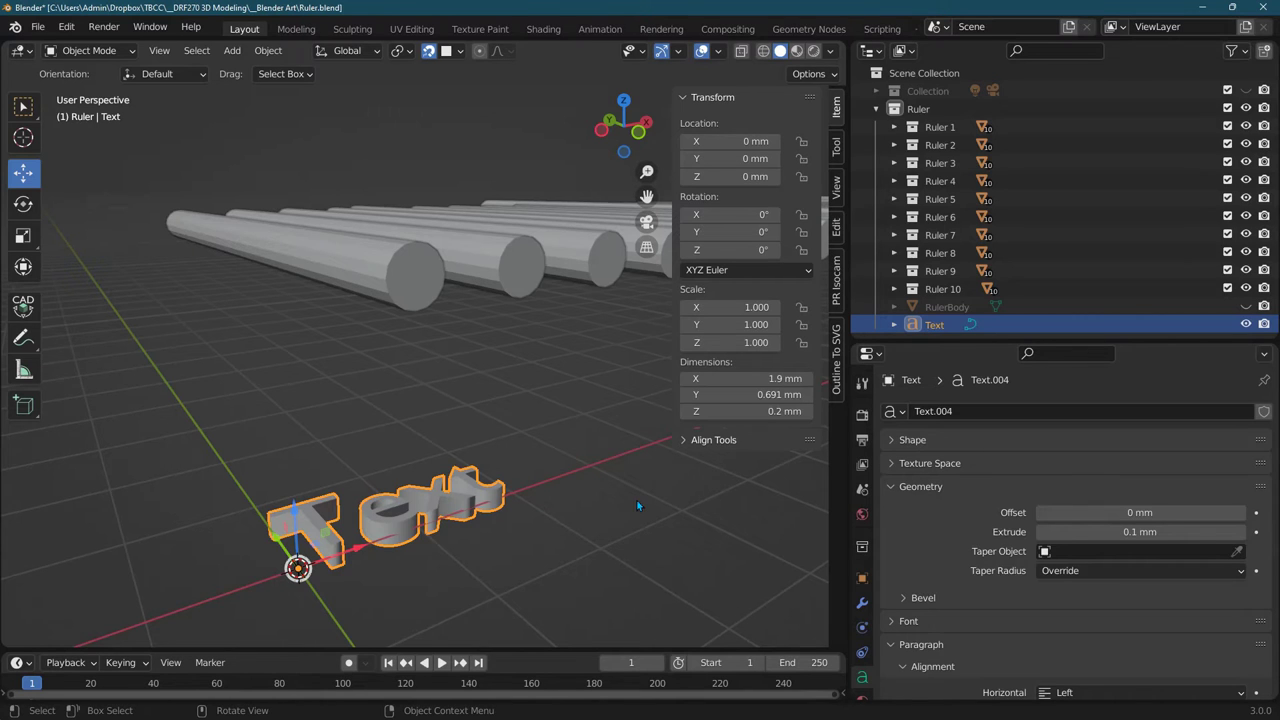
- Set the text's horizontal paragraph alignment to Center
{"action": "scroll", "coordinate": [1015, 568], "scroll_direction": "down", "scroll_amount": 1}
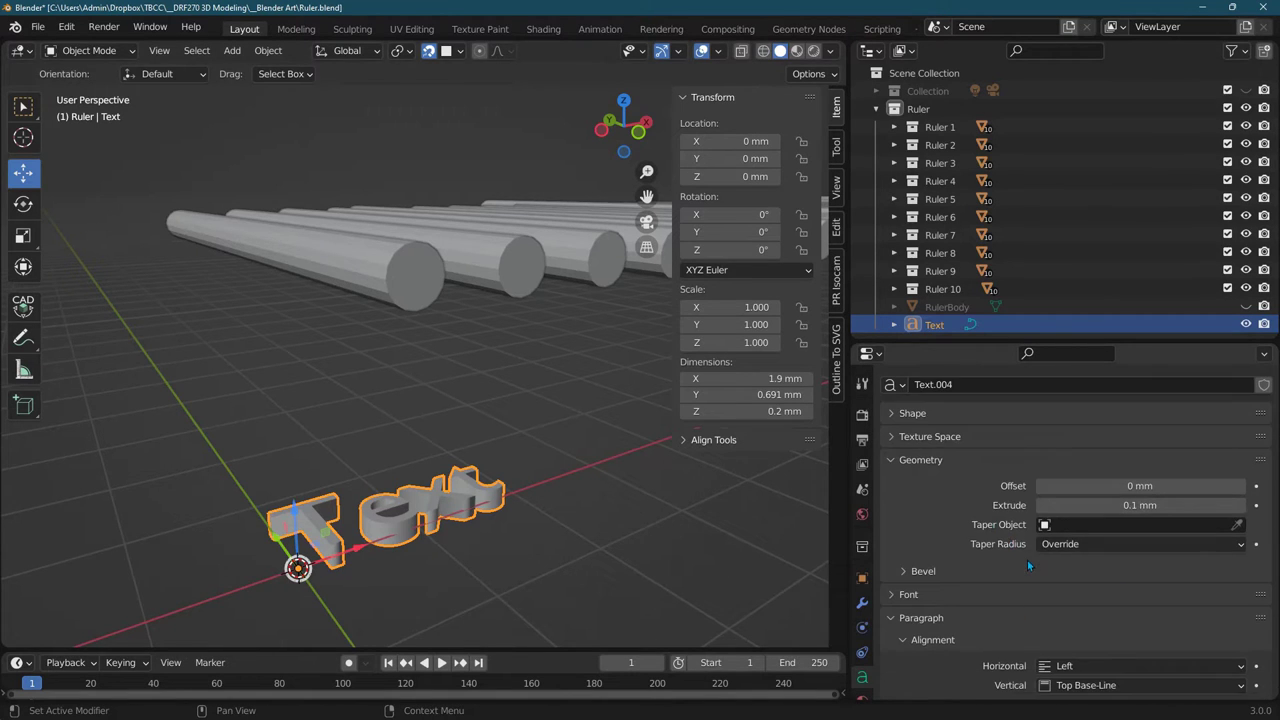
{"action": "left_click", "coordinate": [1064, 667]}
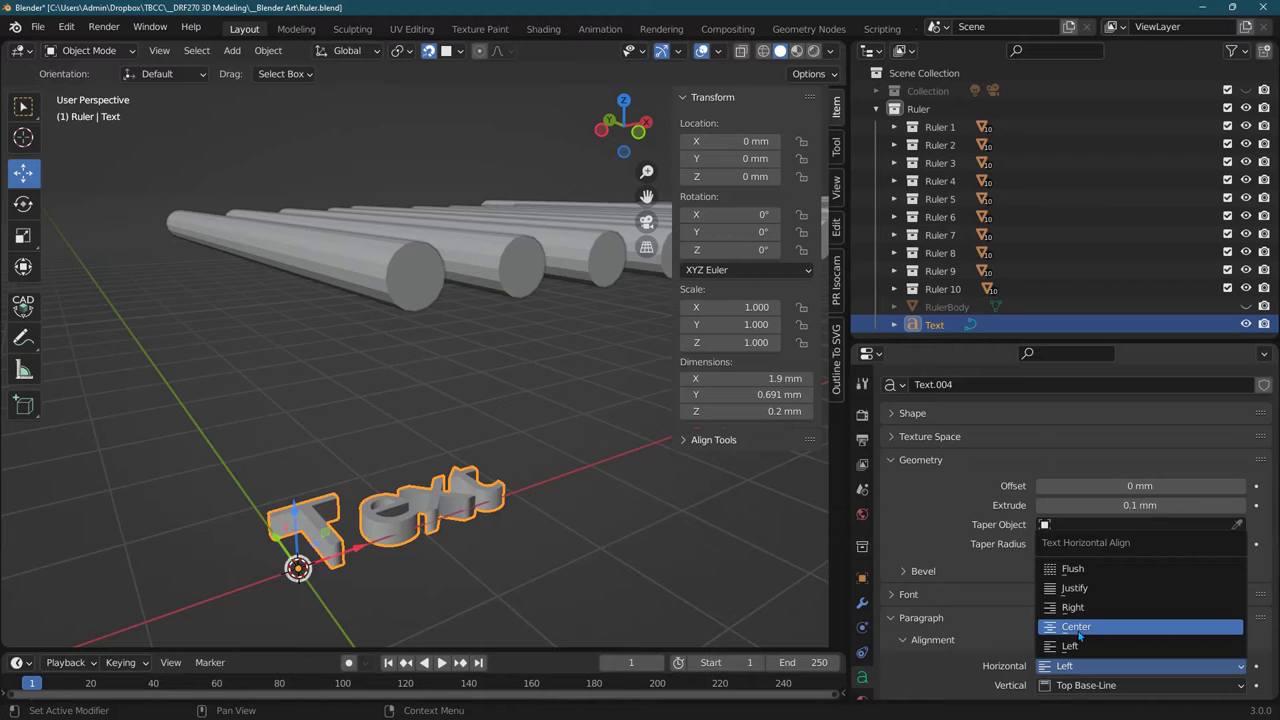
{"action": "left_click", "coordinate": [1080, 627]}
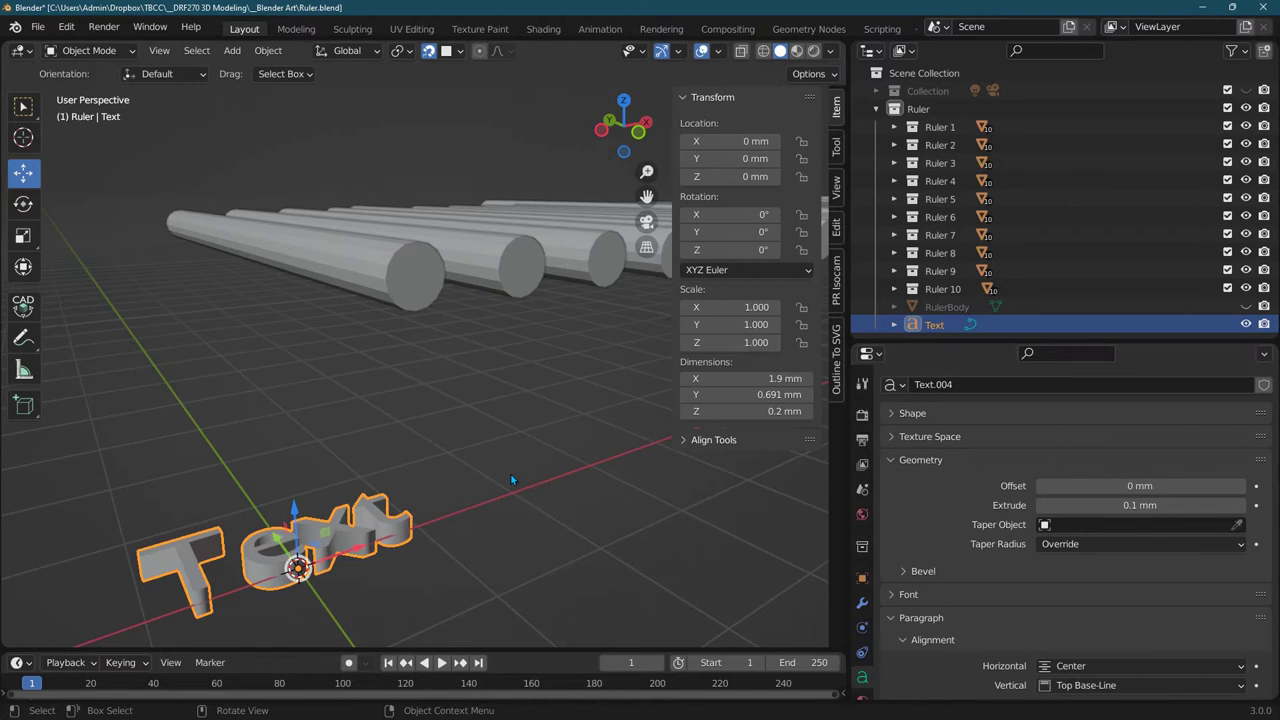
{"action": "mouse_move", "coordinate": [510, 480]}
{"action": "middle_mouse_down"}
{"action": "mouse_move", "coordinate": [492, 479]}
{"action": "mouse_move", "coordinate": [517, 476]}
{"action": "mouse_move", "coordinate": [492, 496]}
{"action": "middle_mouse_up"}
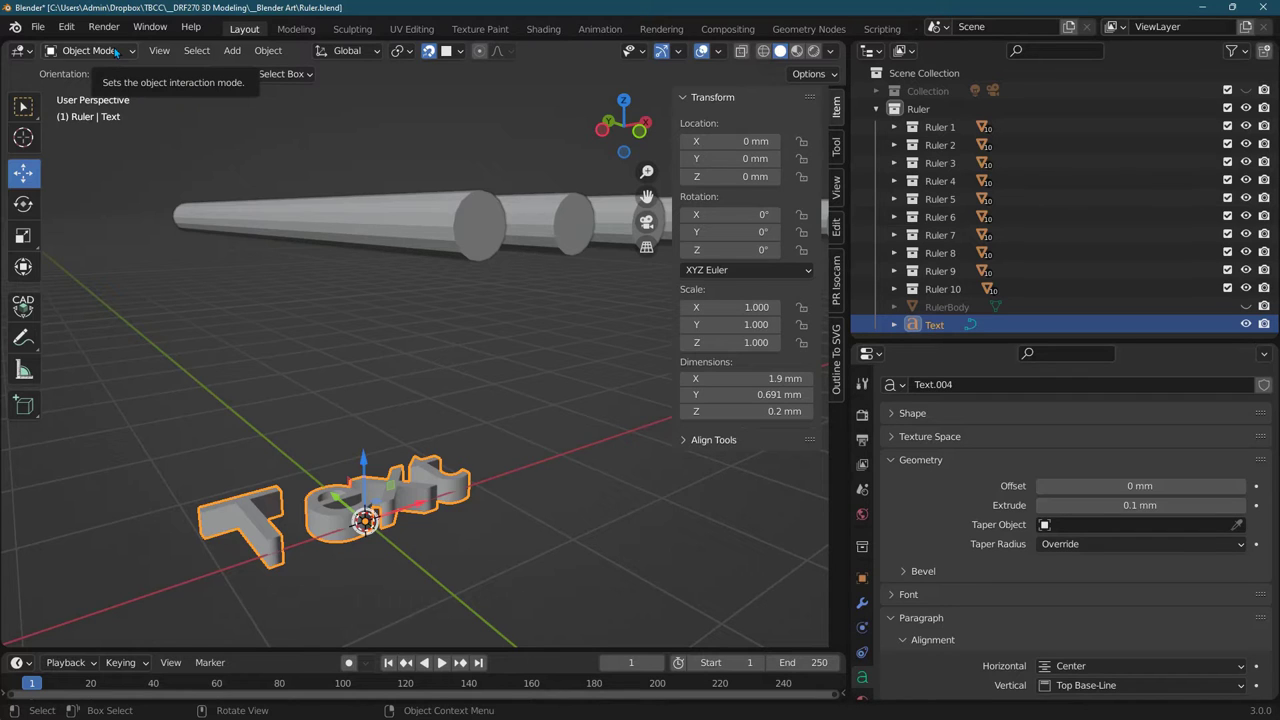
- Edit the text object and replace its default word with the number 1
{"action": "key", "text": "Tab"}
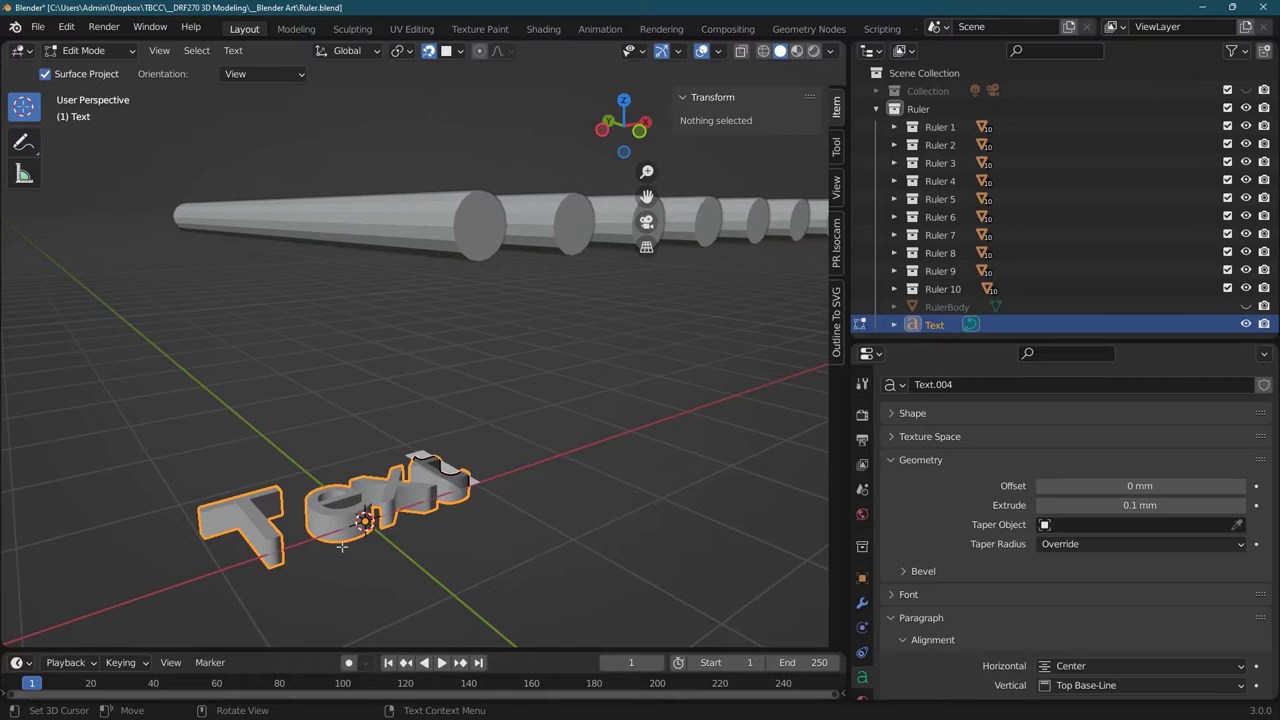
{"action": "key", "text": "BackSpace"}
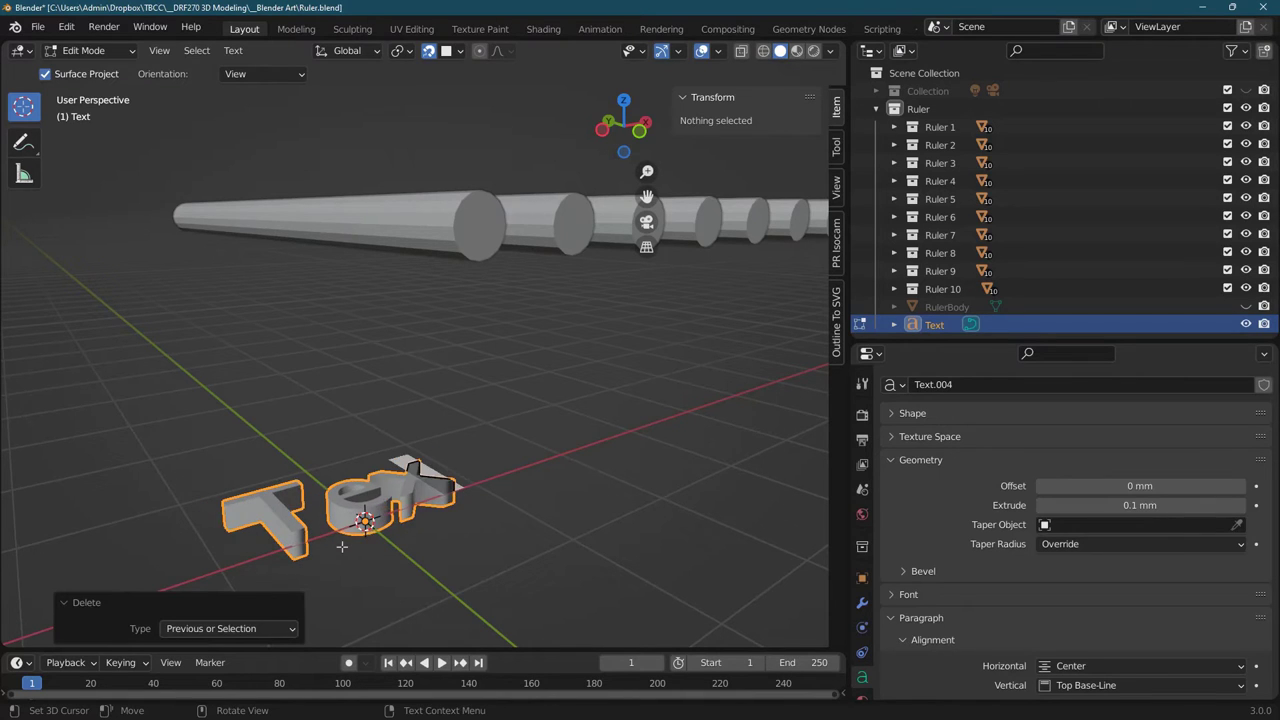
{"action": "key", "text": "BackSpace"}
{"action": "key", "text": "BackSpace"}
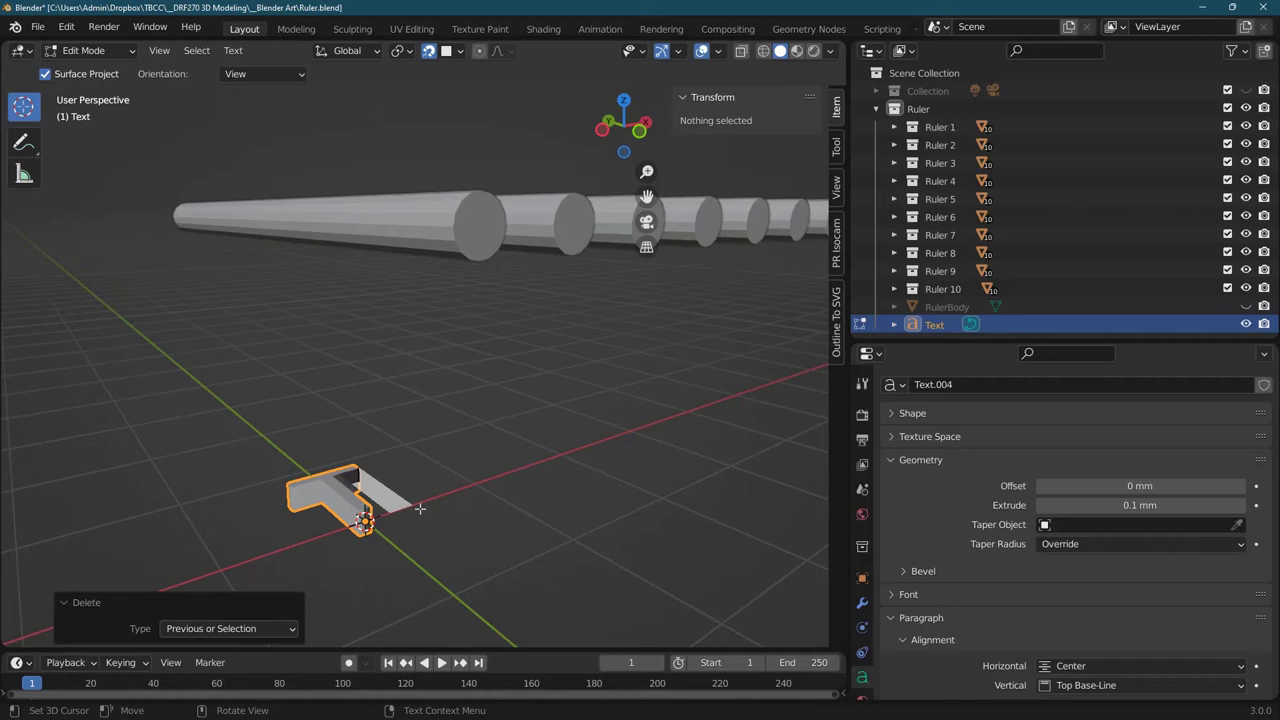
{"action": "key", "text": "BackSpace"}
{"action": "type", "text": "0"}
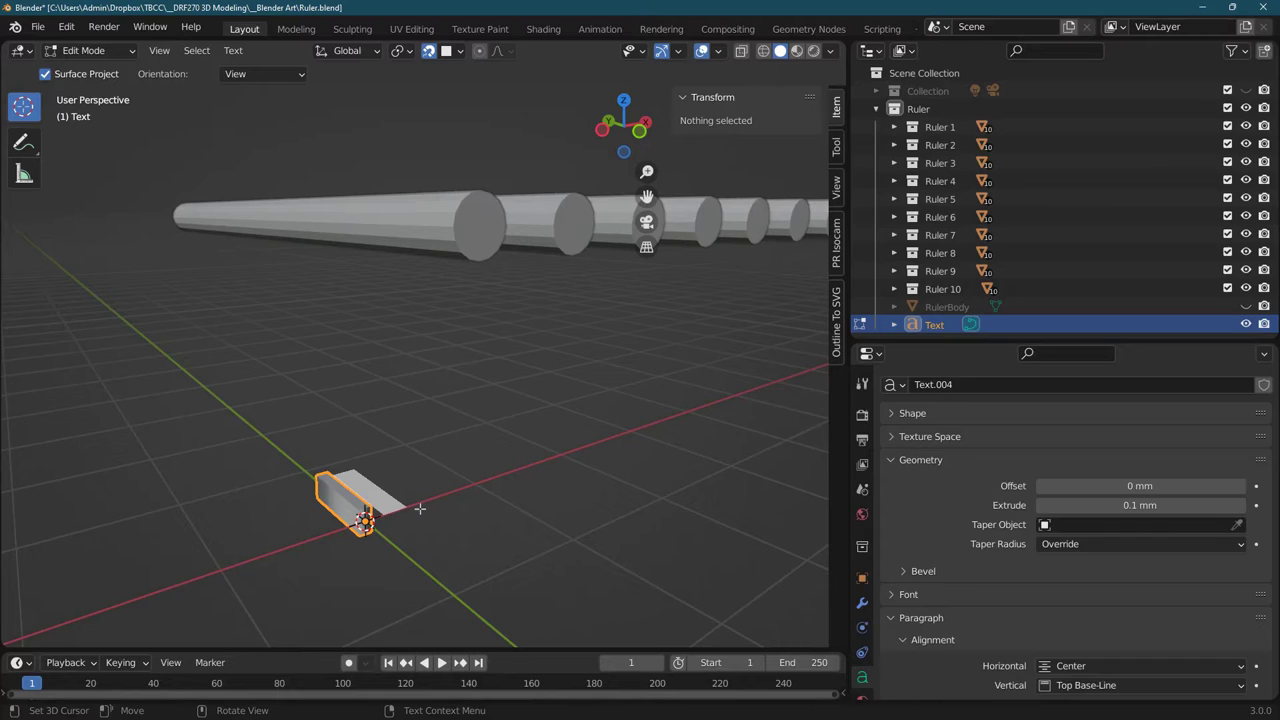
- Try adding a second line reading 2 under the number 1, and delete it again
{"action": "key", "text": "Return"}
{"action": "type", "text": "2"}
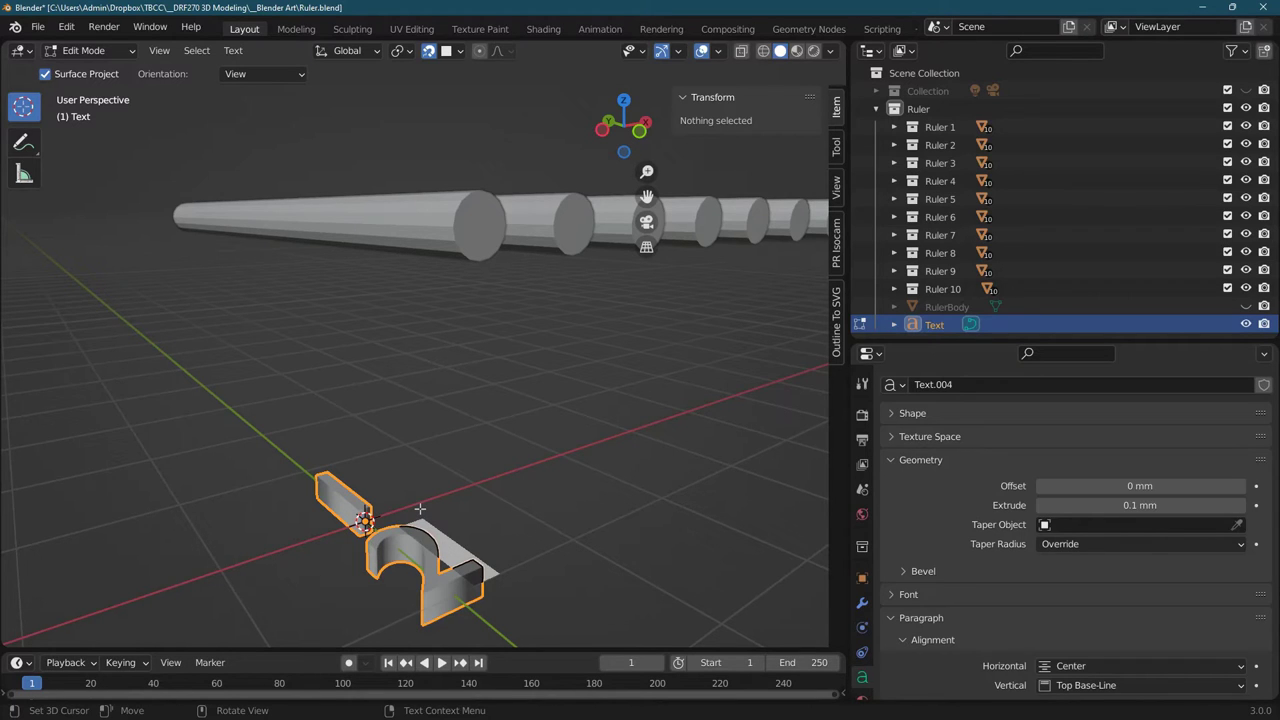
{"action": "key", "text": "BackSpace"}
{"action": "key", "text": "BackSpace"}
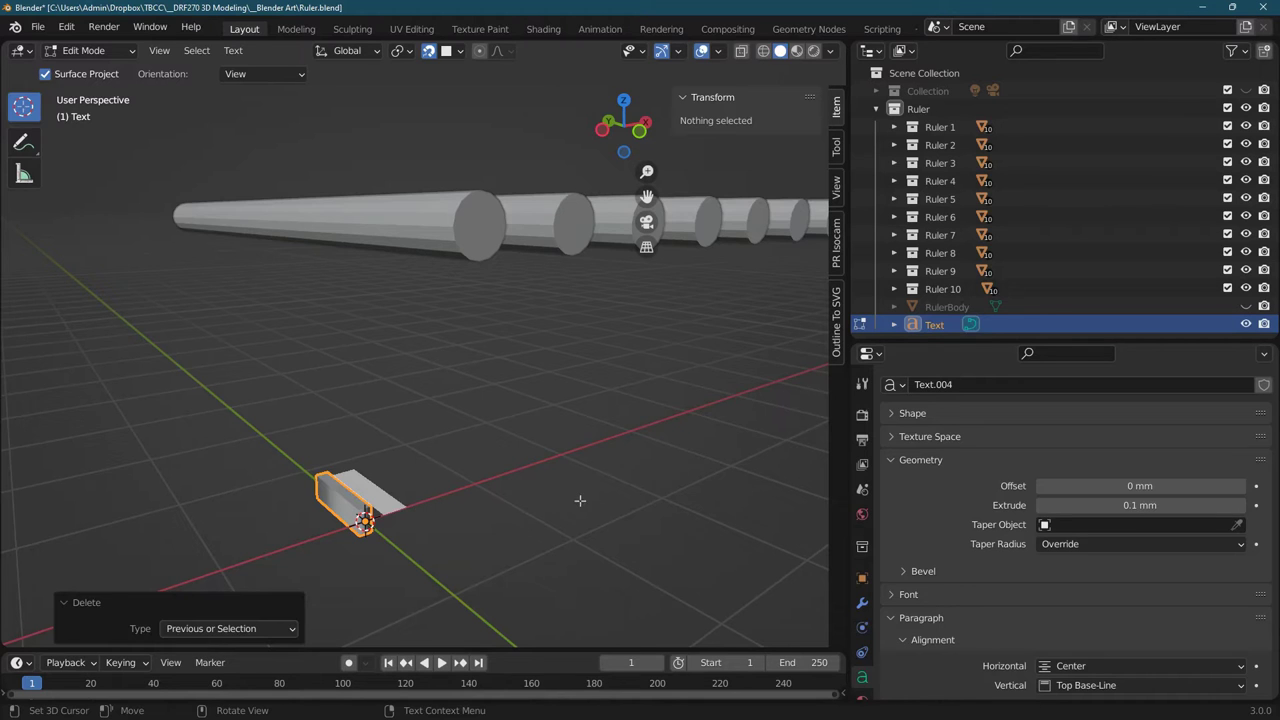
- Return the text to Object Mode and select the long tick mark at the first centimetre to check its location
{"action": "key", "text": "Tab"}
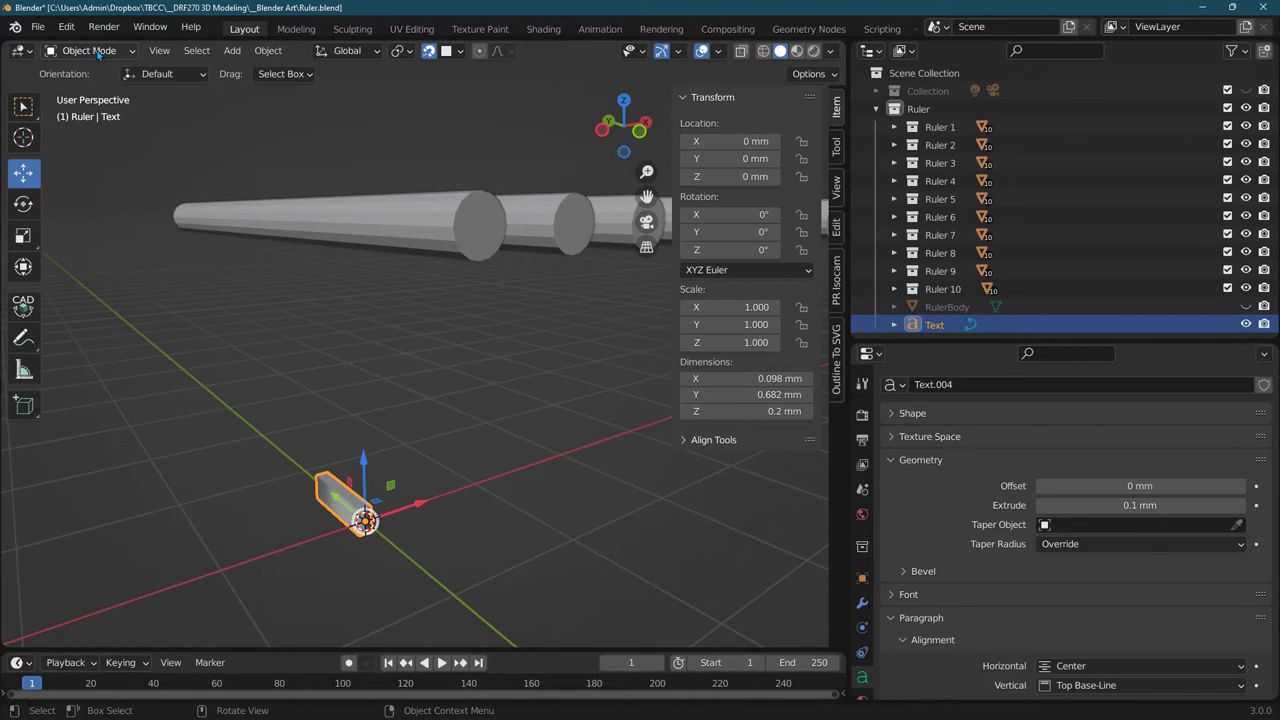
{"action": "middle_click_drag", "start_coordinate": [371, 397], "coordinate": [368, 450]}
{"action": "middle_click_drag", "start_coordinate": [410, 487], "coordinate": [308, 408]}
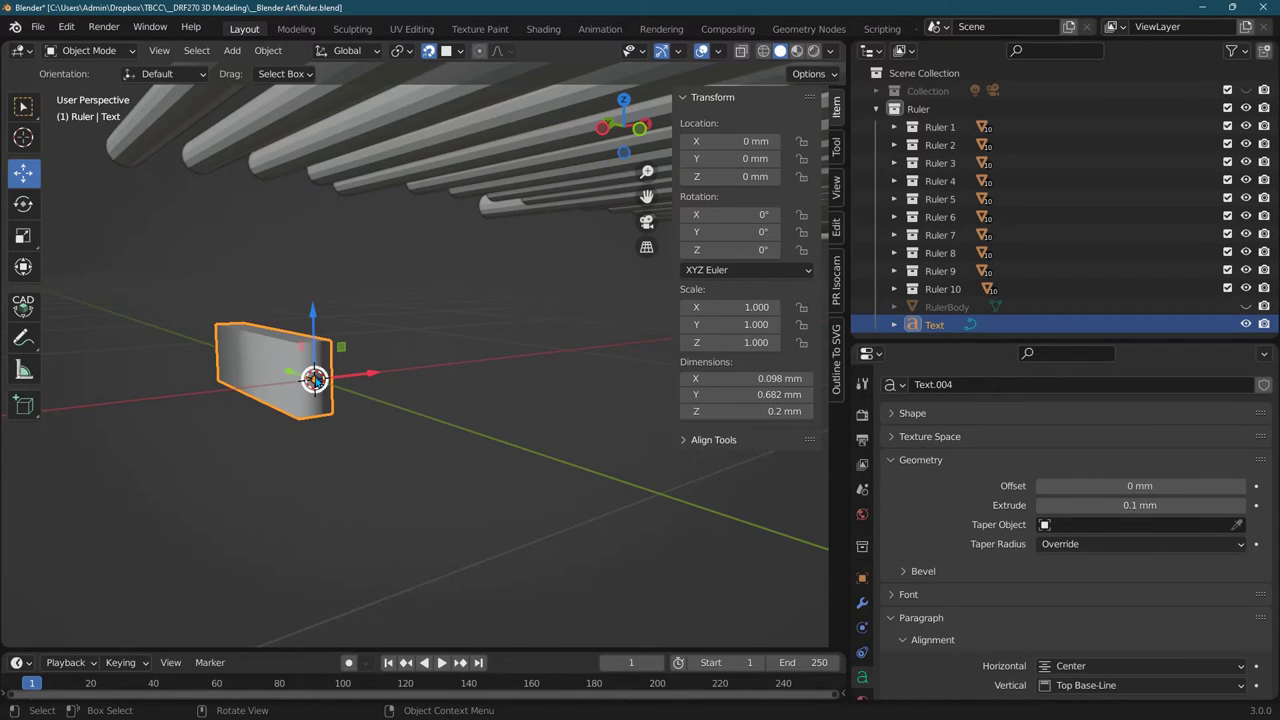
{"action": "middle_click_drag", "start_coordinate": [314, 378], "coordinate": [437, 301]}
{"action": "left_click", "coordinate": [486, 238]}
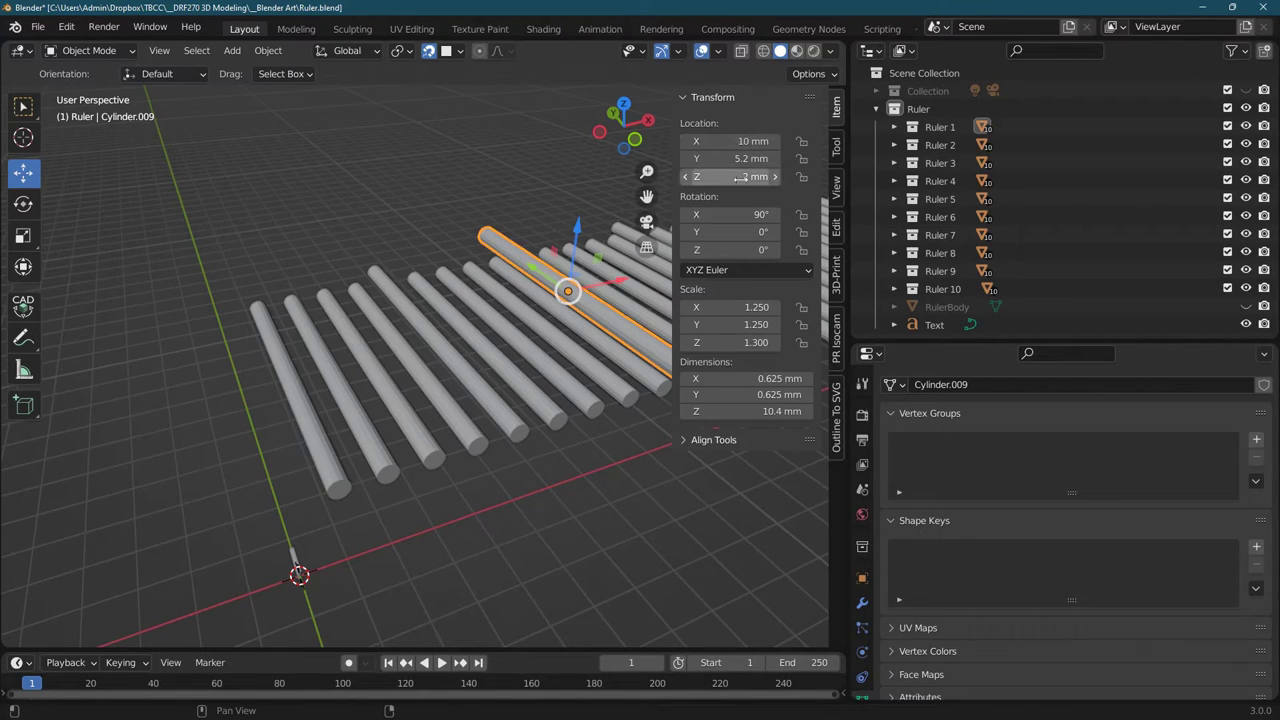
- Move the number 1 text object to X 10 mm and Z 2 mm
{"action": "left_click", "coordinate": [927, 322]}
{"action": "left_click", "coordinate": [727, 141]}
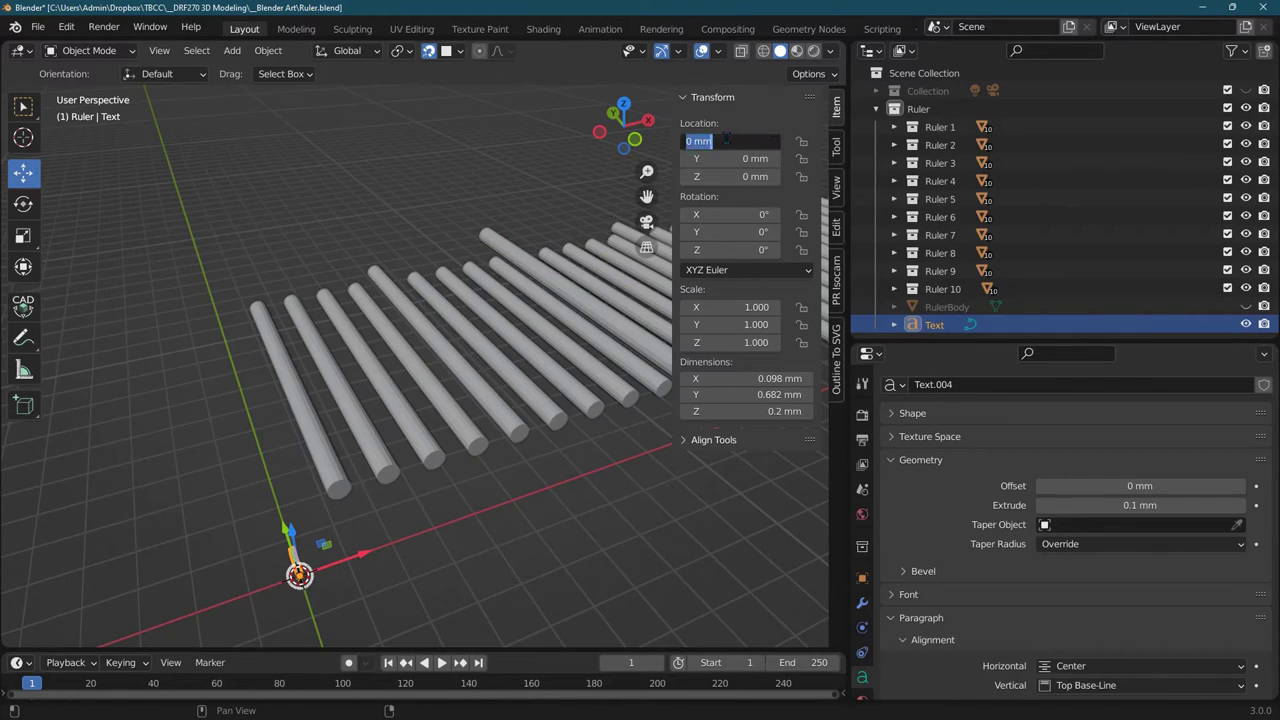
{"action": "type", "text": "10"}
{"action": "key", "text": "Tab"}
{"action": "key", "text": "Tab"}
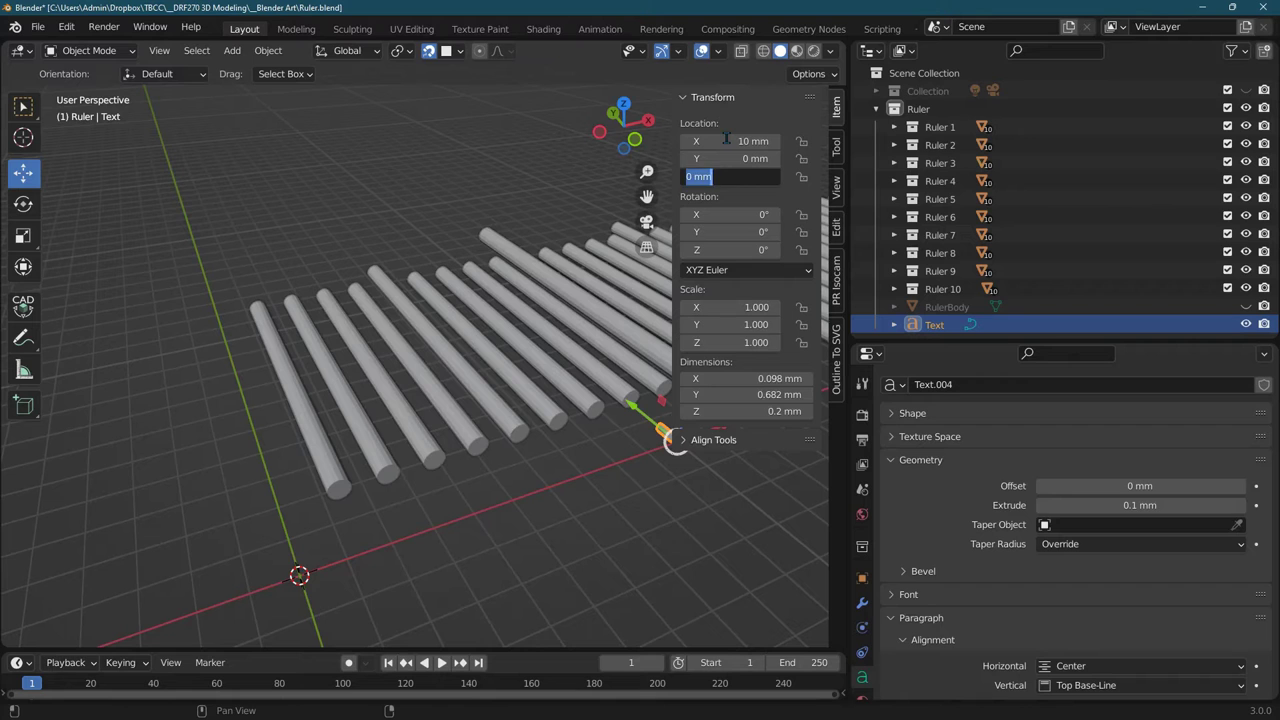
{"action": "type", "text": "2"}
{"action": "key", "text": "Tab"}
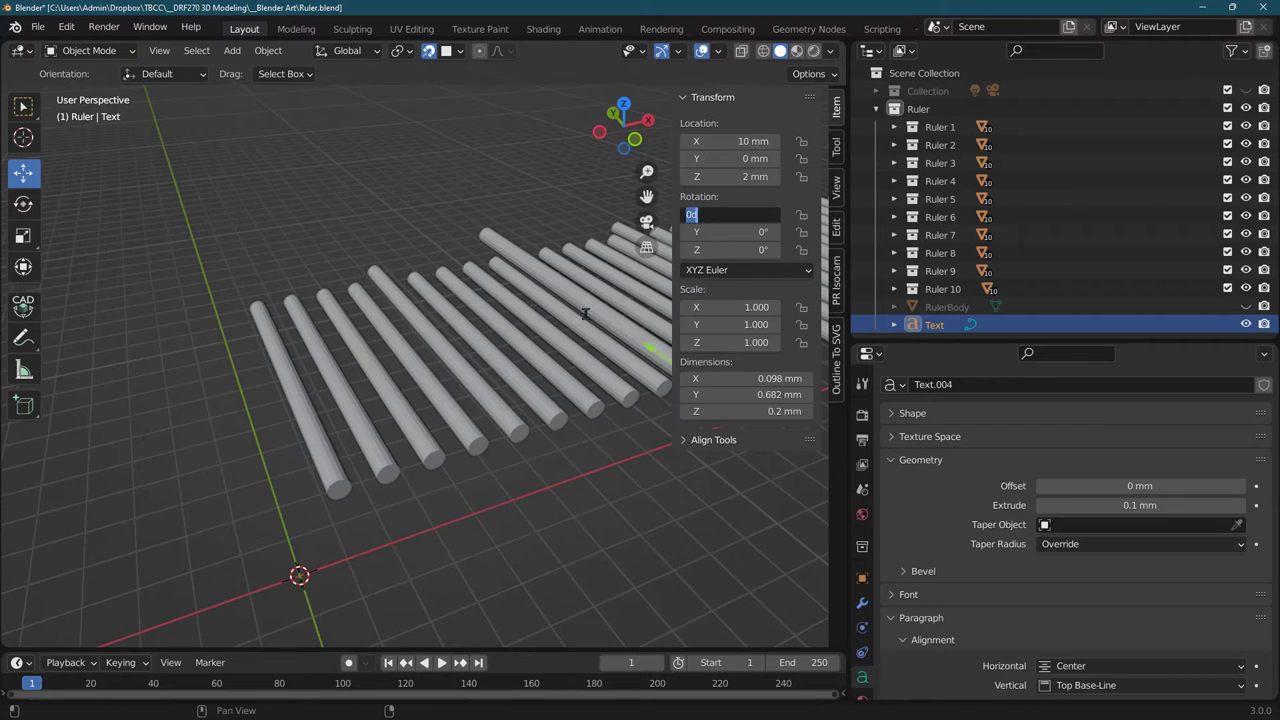
- Move the number 1 along Y to about 12.83 mm, beyond the end of the first centimetre's long tick mark
{"action": "middle_click_drag", "start_coordinate": [523, 361], "coordinate": [625, 489]}
{"action": "middle_click_drag", "start_coordinate": [593, 440], "coordinate": [584, 445]}
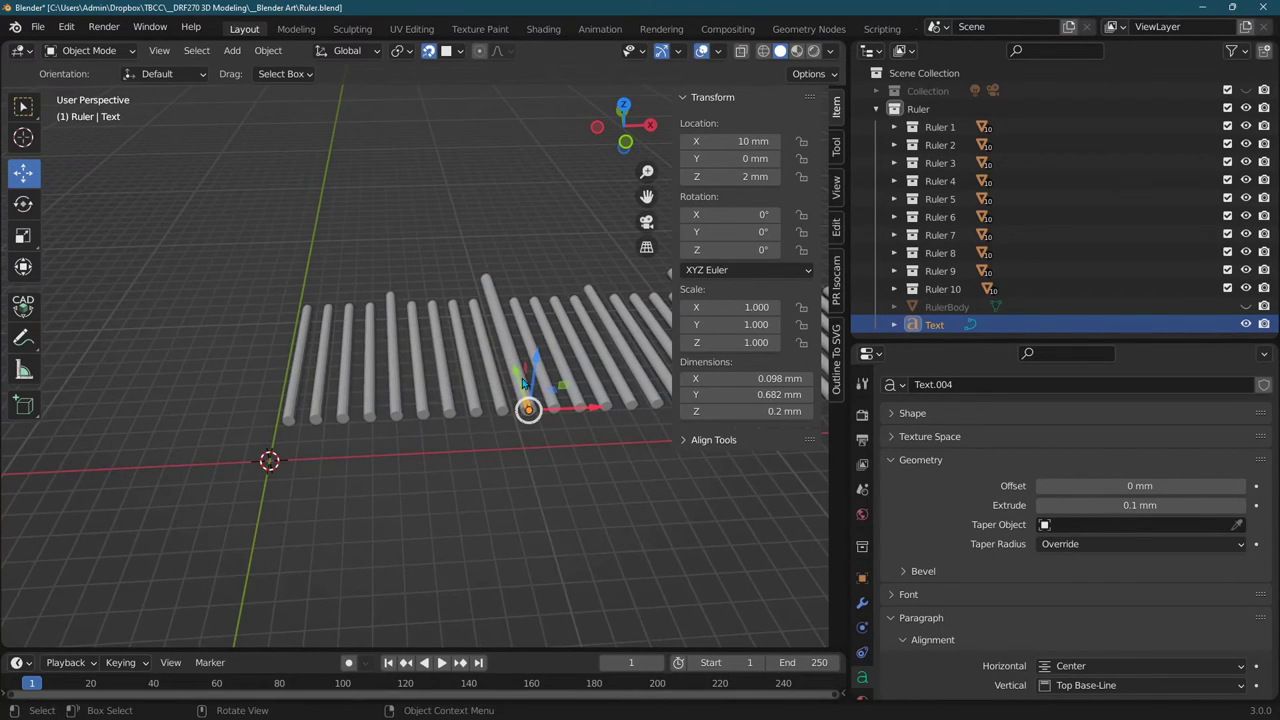
{"action": "left_click_drag", "start_coordinate": [517, 375], "coordinate": [457, 216]}
{"action": "scroll", "coordinate": [507, 254], "scroll_direction": "up", "scroll_amount": 6}
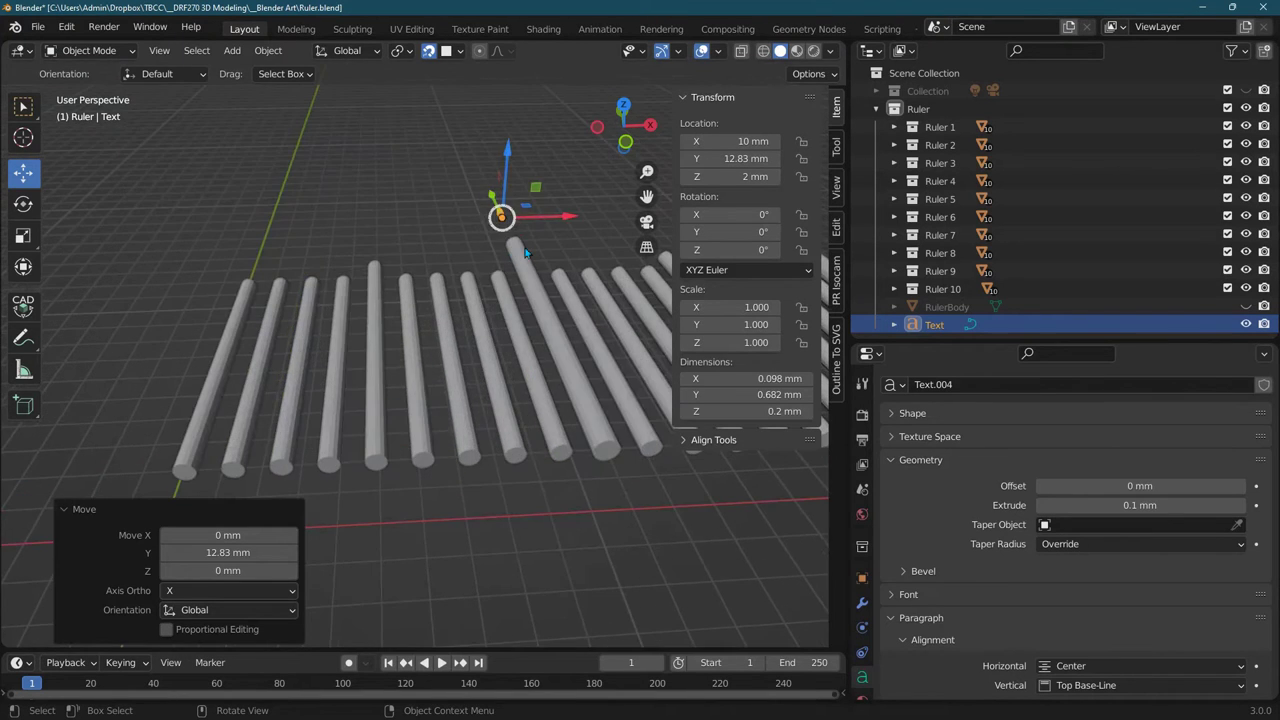
{"action": "middle_click_drag", "start_coordinate": [547, 253], "coordinate": [508, 386], "text": "shift"}
{"action": "middle_click_drag", "start_coordinate": [508, 386], "coordinate": [522, 387]}
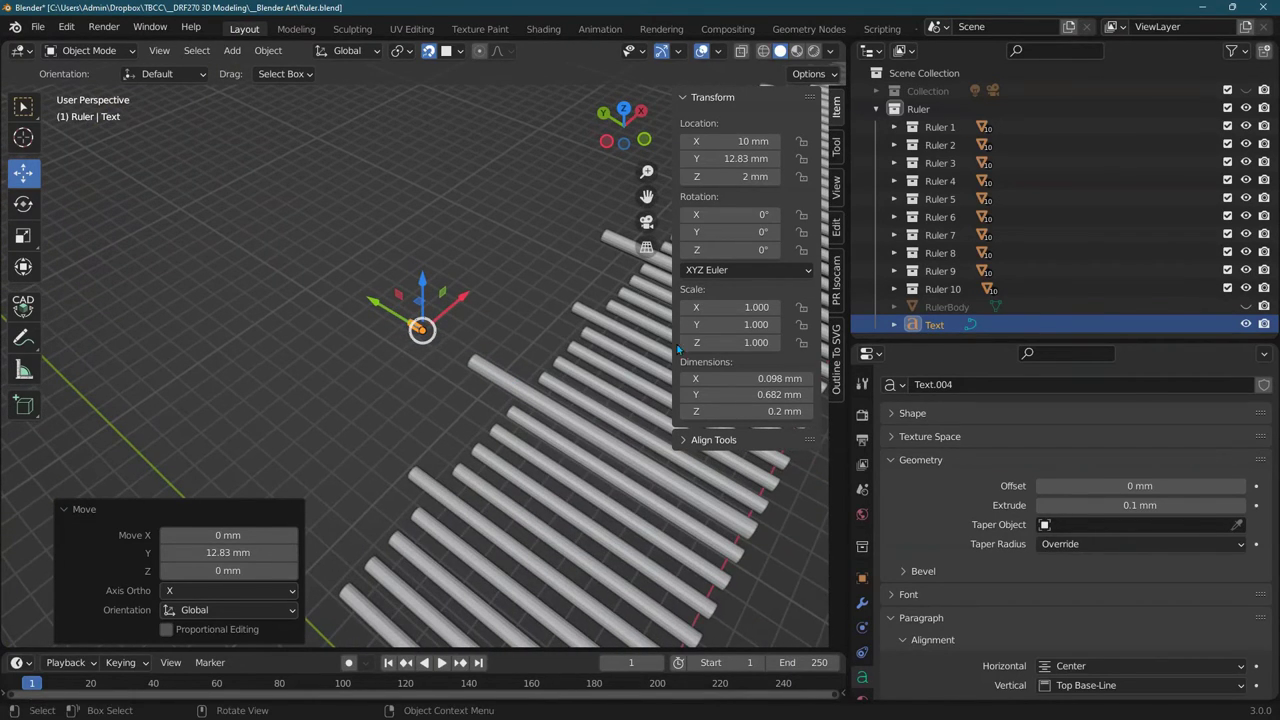
- Scale the number 1 text object to 5 on the X, Y and Z axes
{"action": "left_click", "coordinate": [762, 308]}
{"action": "type", "text": "5"}
{"action": "key", "text": "Tab"}
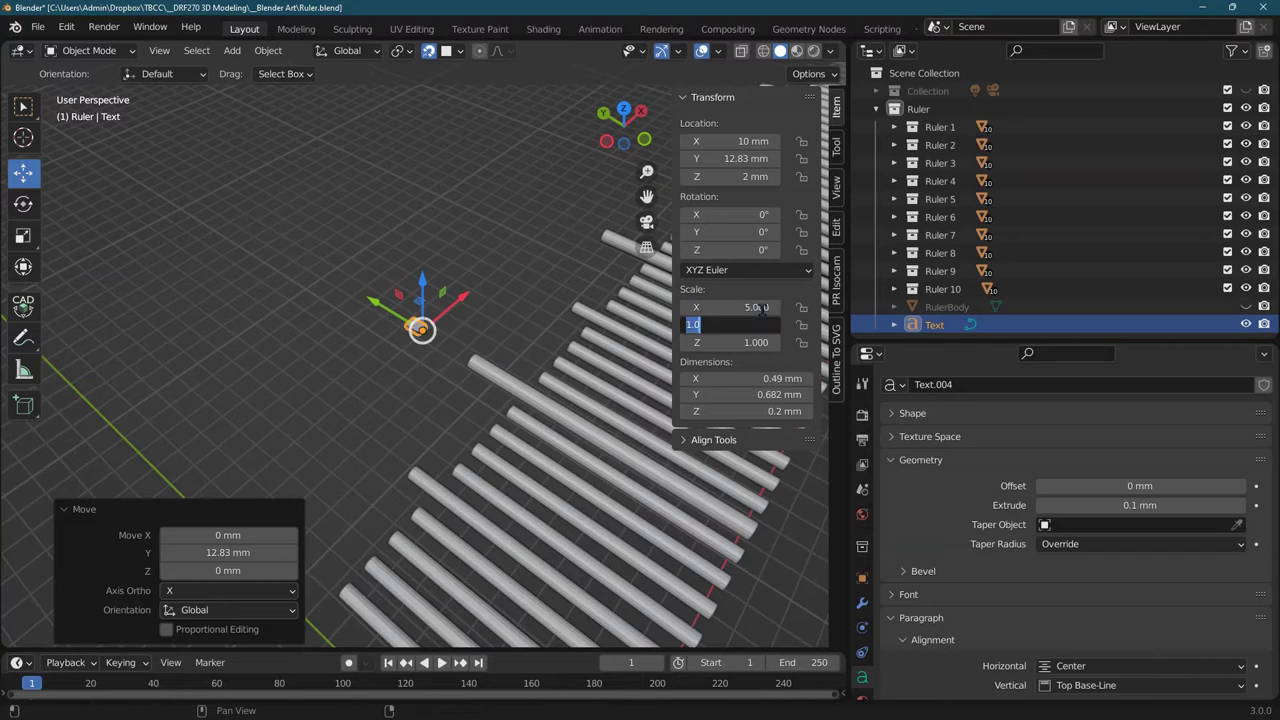
{"action": "type", "text": "5"}
{"action": "key", "text": "Tab"}
{"action": "type", "text": "5"}
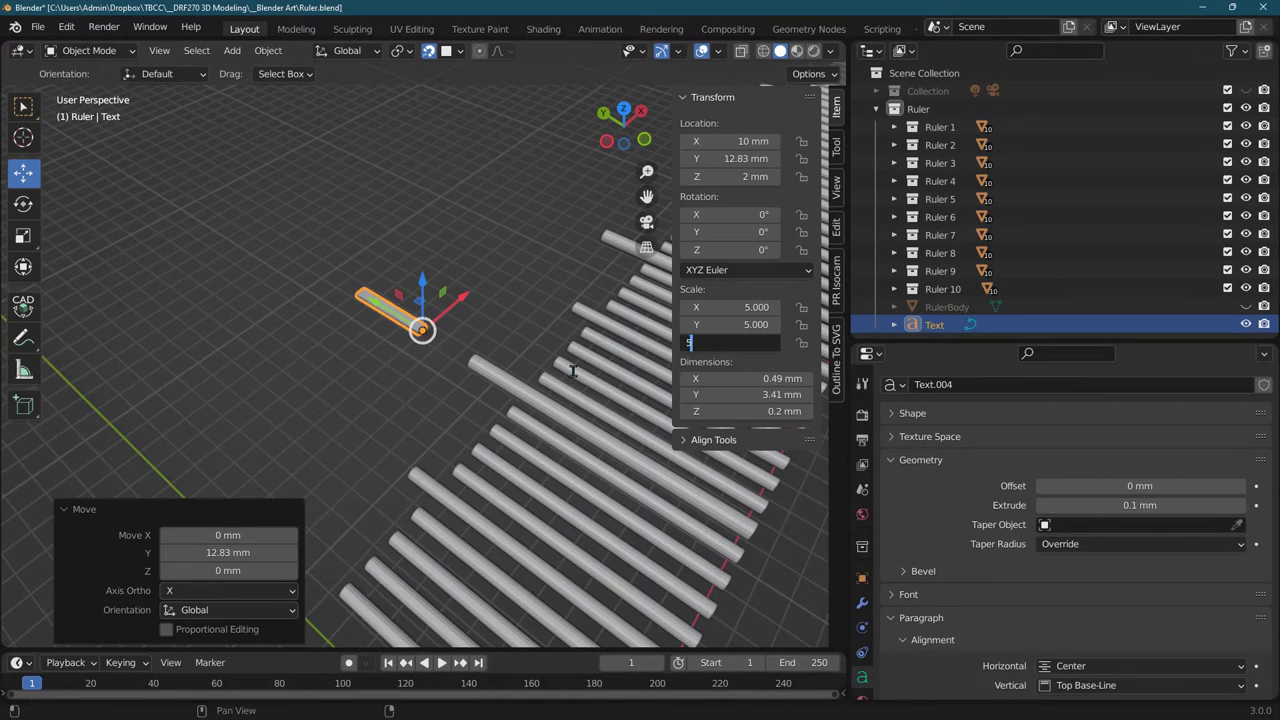
{"action": "key", "text": "Tab"}
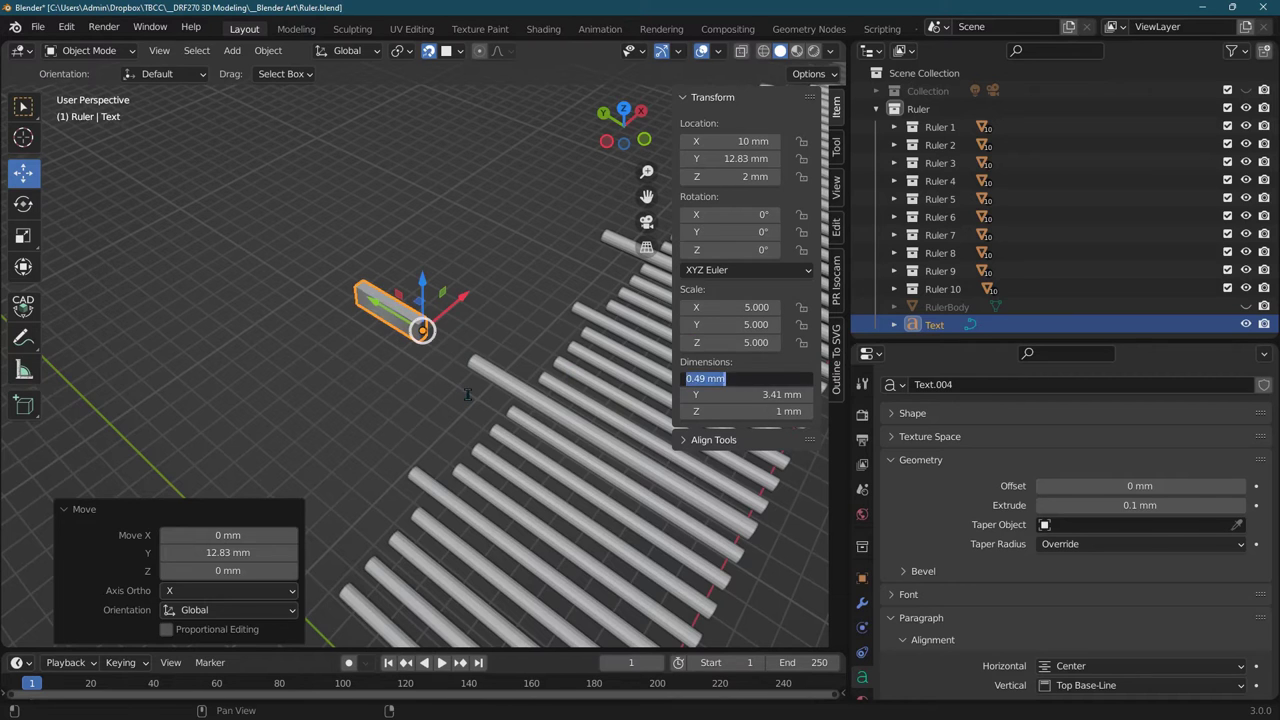
- Try a Z scale of 1 on the number 1 text, and set its Z scale to 2 instead
{"action": "middle_click_drag", "start_coordinate": [459, 403], "coordinate": [500, 345]}
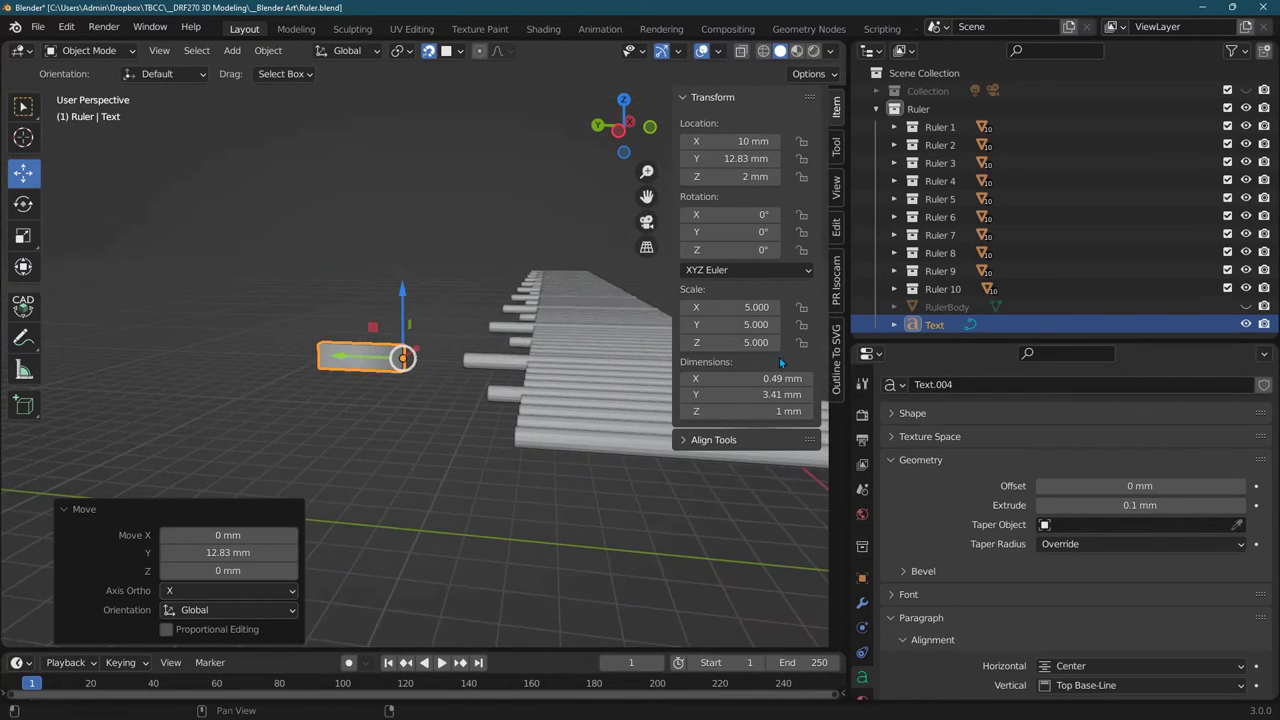
{"action": "left_click", "coordinate": [755, 342]}
{"action": "type", "text": "1"}
{"action": "key", "text": "Return"}
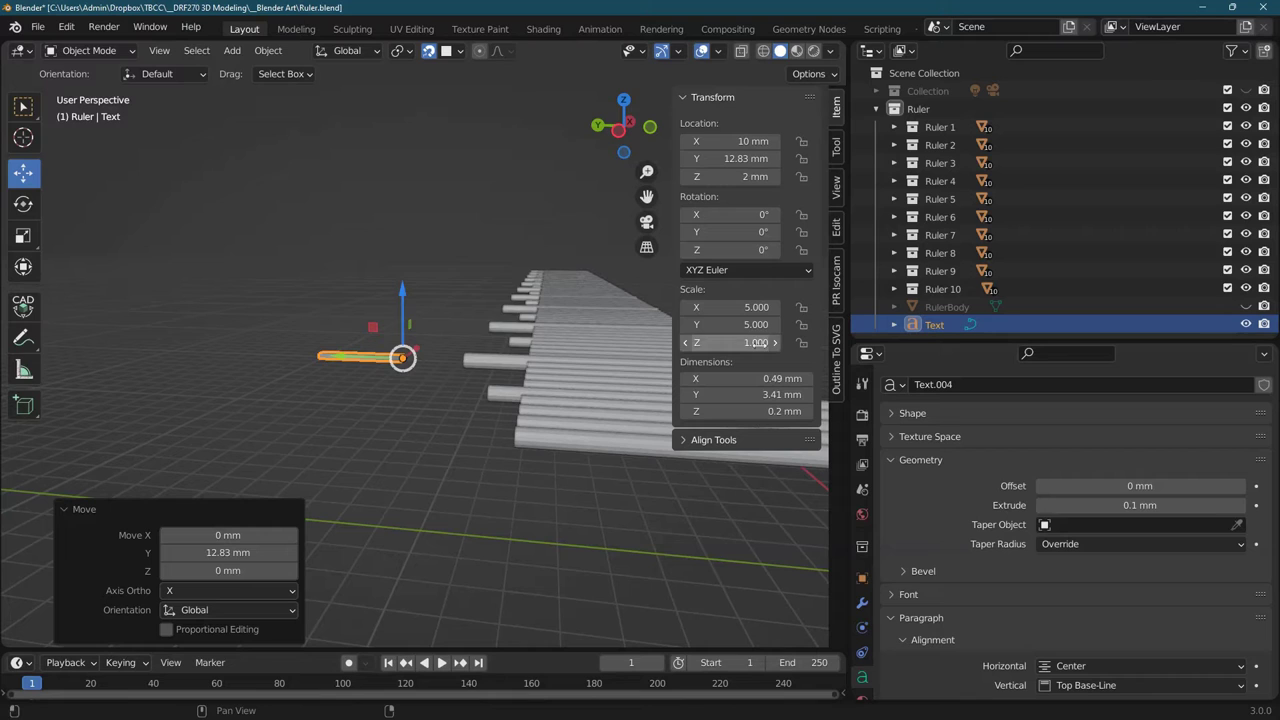
{"action": "middle_click_drag", "start_coordinate": [520, 368], "coordinate": [535, 328]}
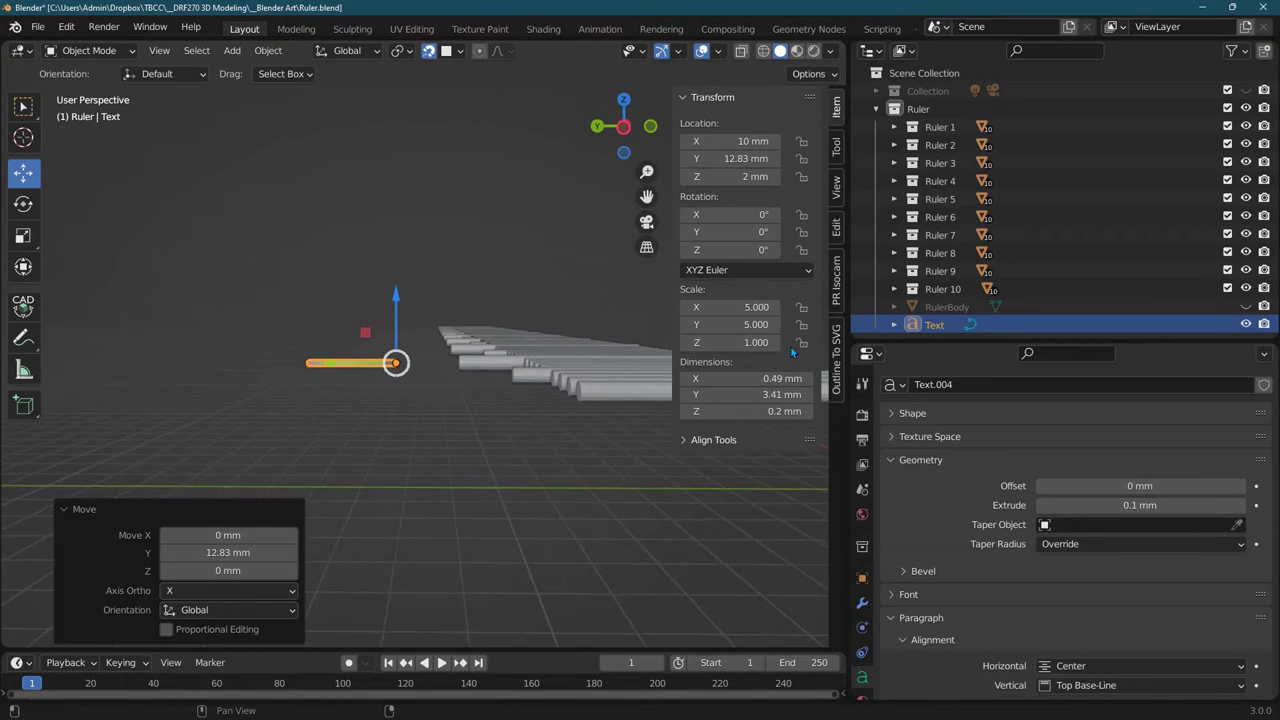
{"action": "left_click", "coordinate": [757, 342]}
{"action": "type", "text": "2"}
{"action": "key", "text": "Return"}
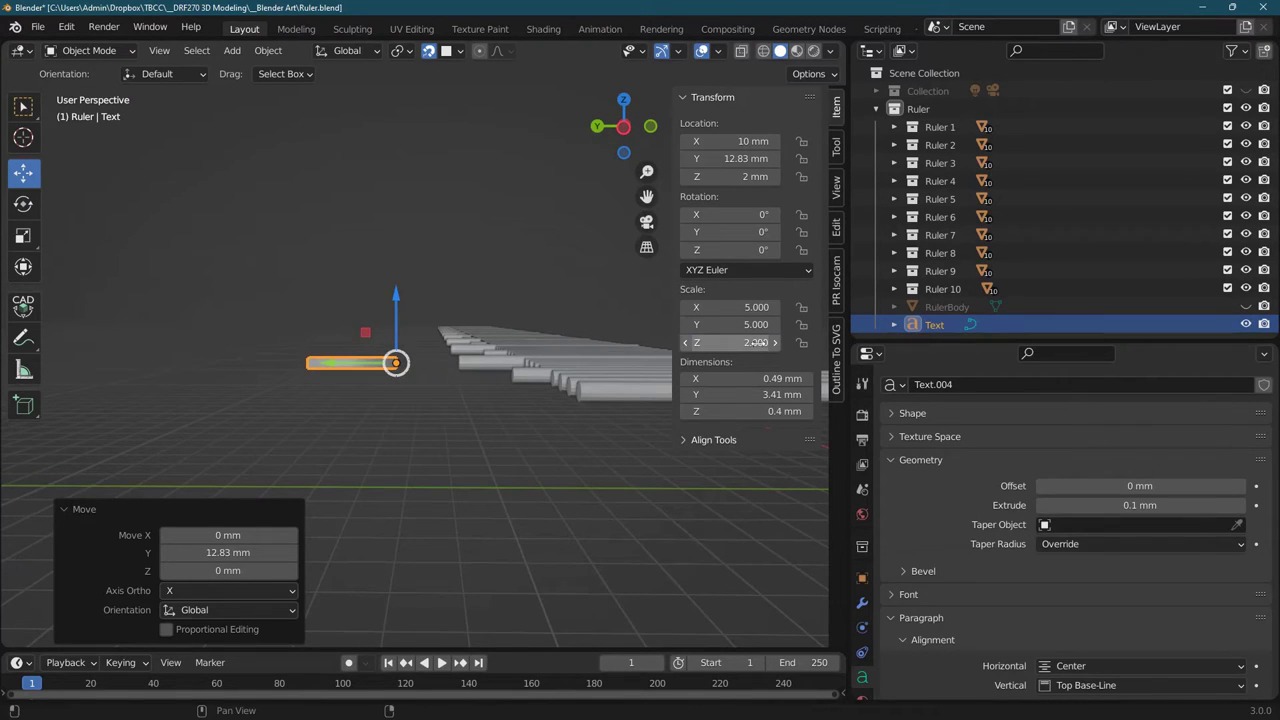
{"action": "middle_click_drag", "start_coordinate": [435, 344], "coordinate": [356, 390]}
{"action": "left_click", "coordinate": [372, 377]}
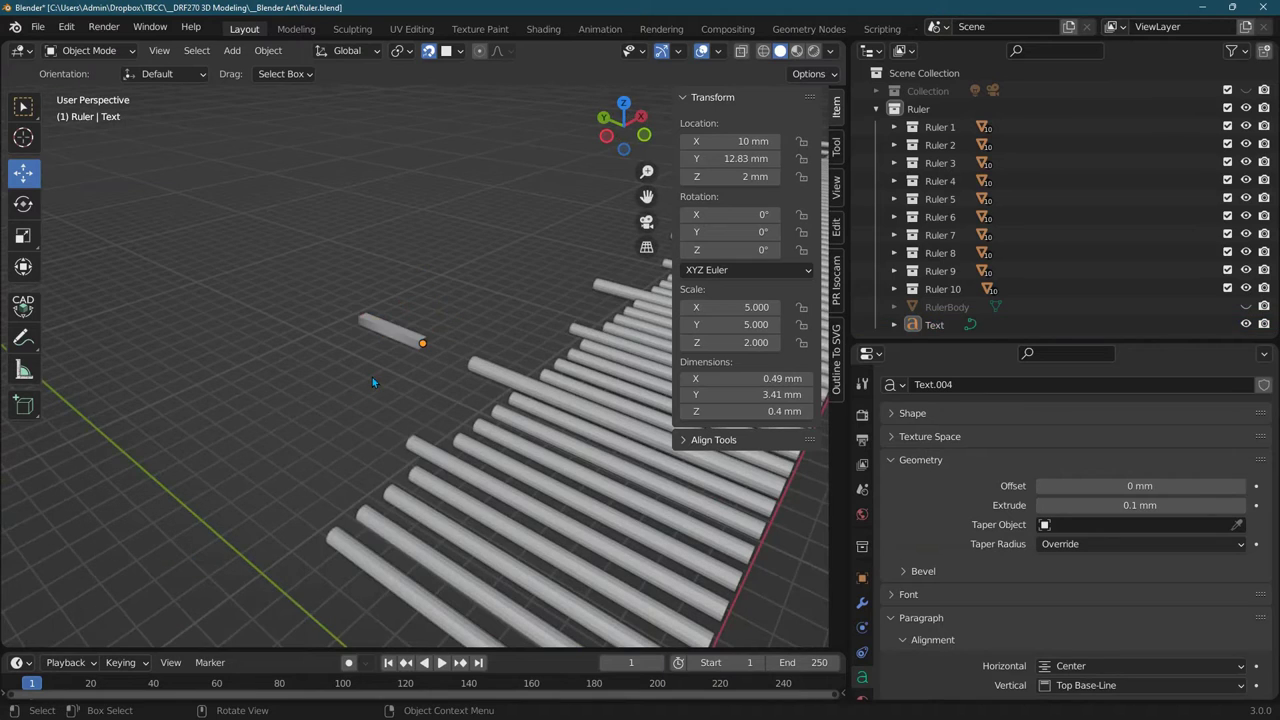
{"action": "scroll", "coordinate": [373, 375], "scroll_direction": "up", "scroll_amount": 3}
{"action": "left_click", "coordinate": [401, 331]}
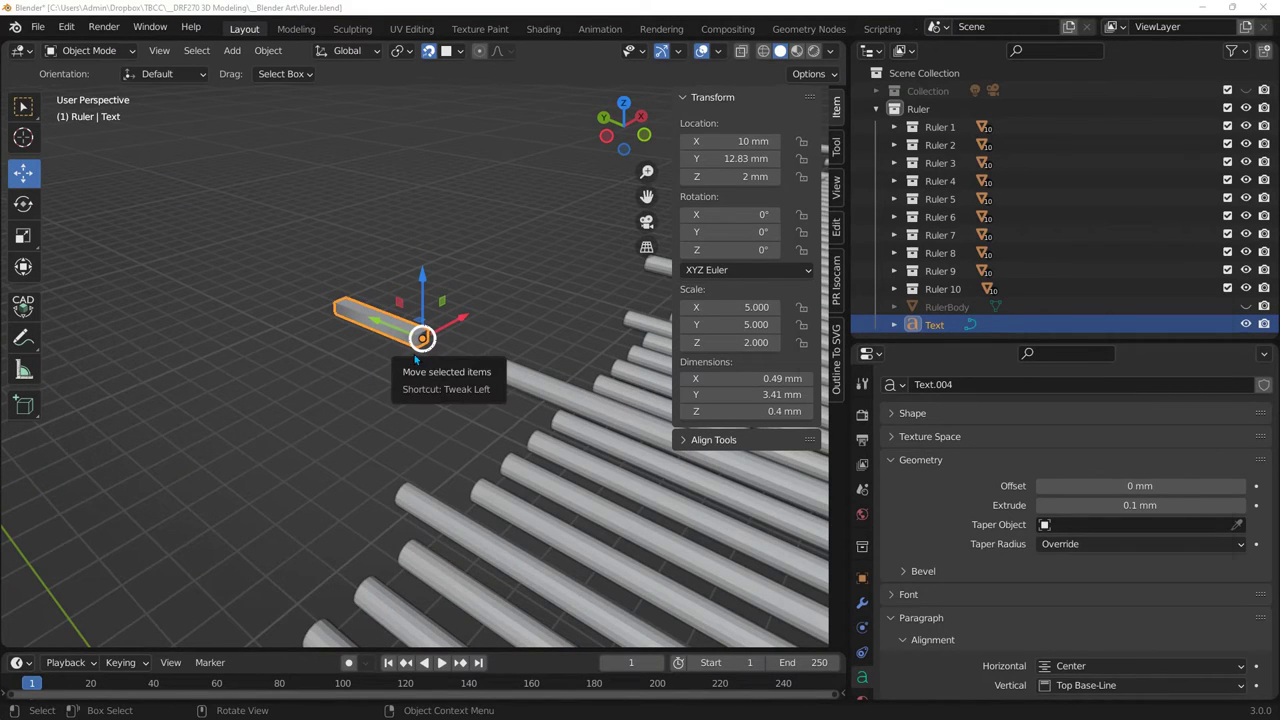
- Switch to the browser's ruler picture and compare its number and tick mark proportions with the number 1 and long tick in Blender
{"action": "key", "text": "alt+Tab"}
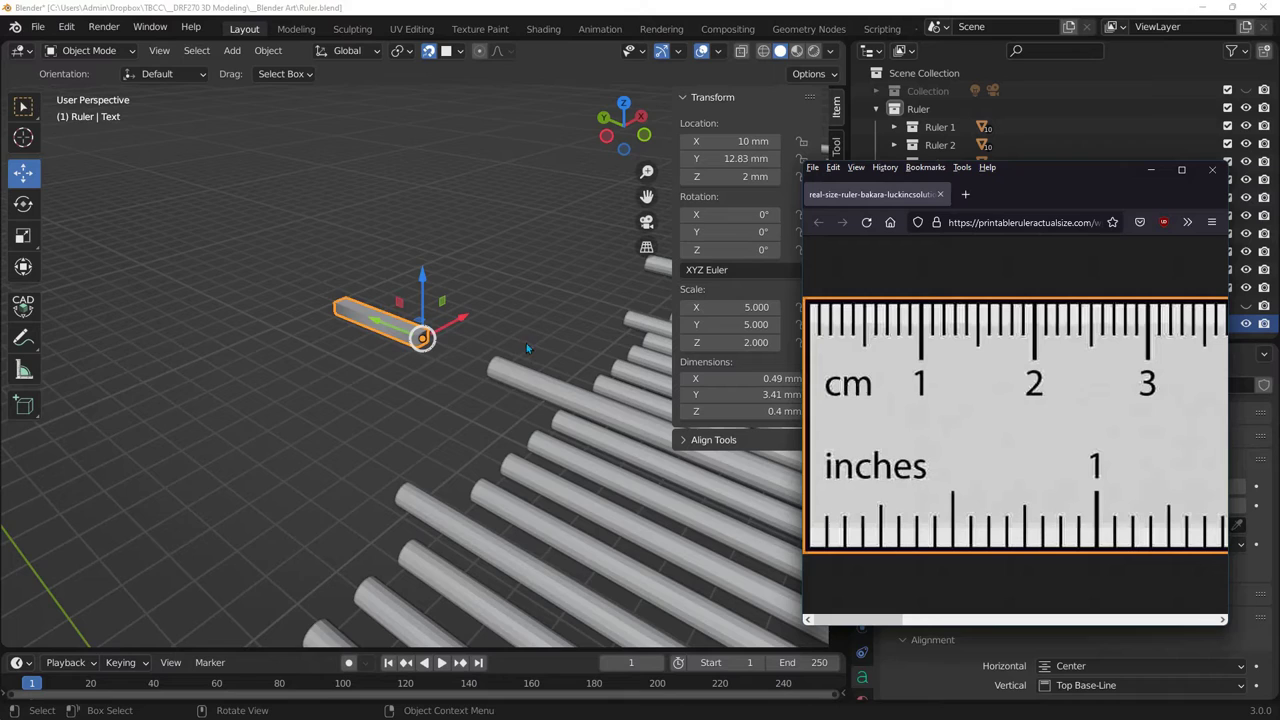
{"action": "mouse_move", "coordinate": [512, 338]}
{"action": "middle_mouse_down"}
{"action": "mouse_move", "coordinate": [582, 268]}
{"action": "mouse_move", "coordinate": [466, 322]}
{"action": "mouse_move", "coordinate": [520, 335]}
{"action": "middle_mouse_up"}
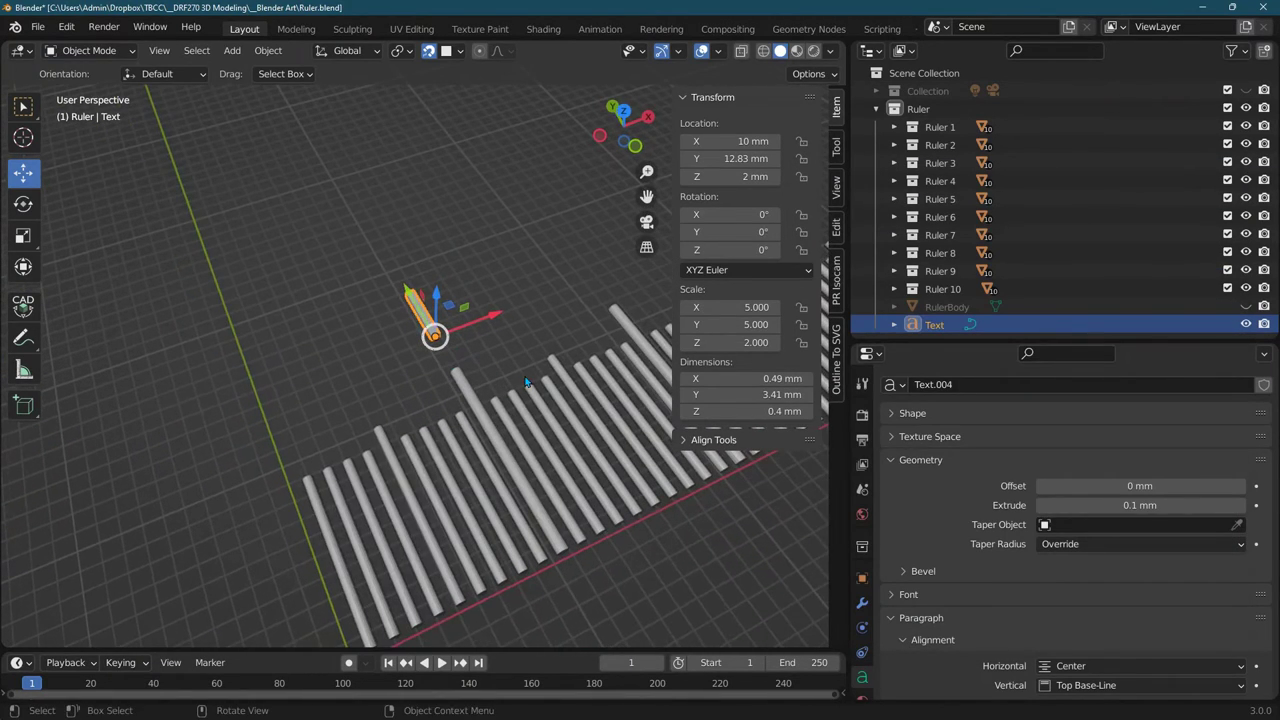
{"action": "key", "text": "alt+Tab"}
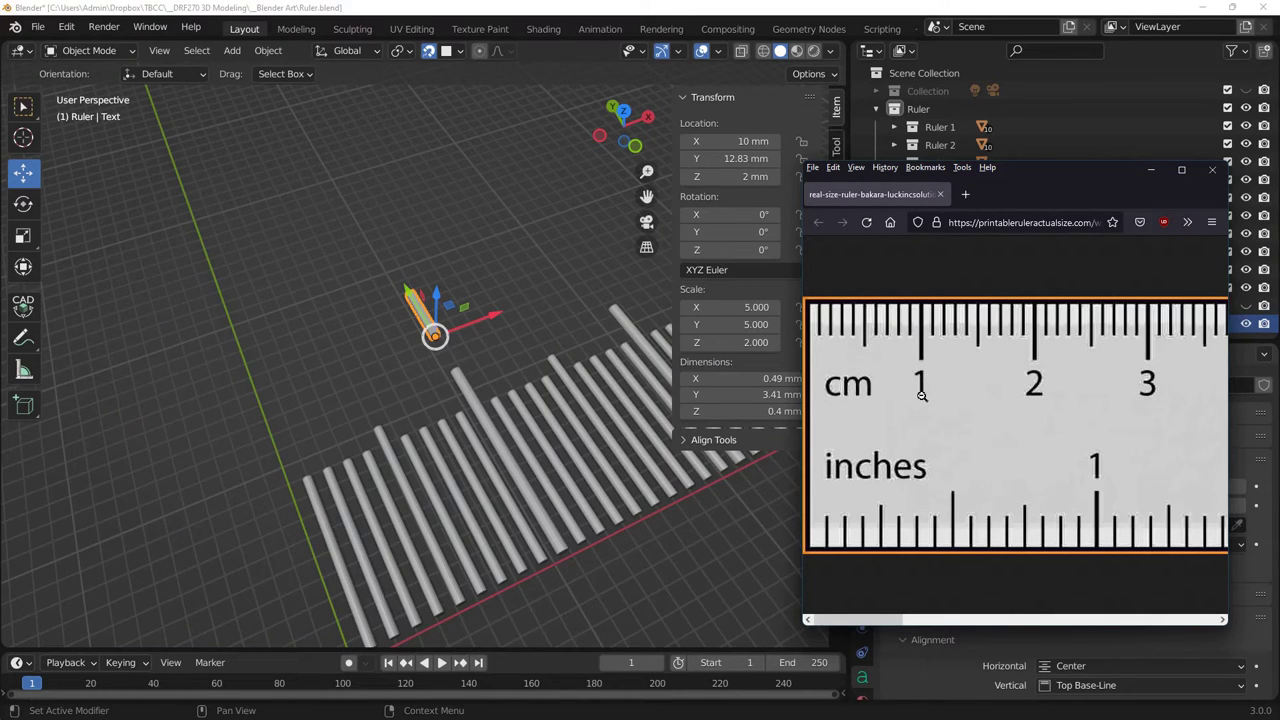
{"action": "scroll", "coordinate": [519, 376], "scroll_direction": "up", "scroll_amount": 3}
{"action": "key", "text": "alt+Tab"}
{"action": "left_click", "coordinate": [537, 371]}
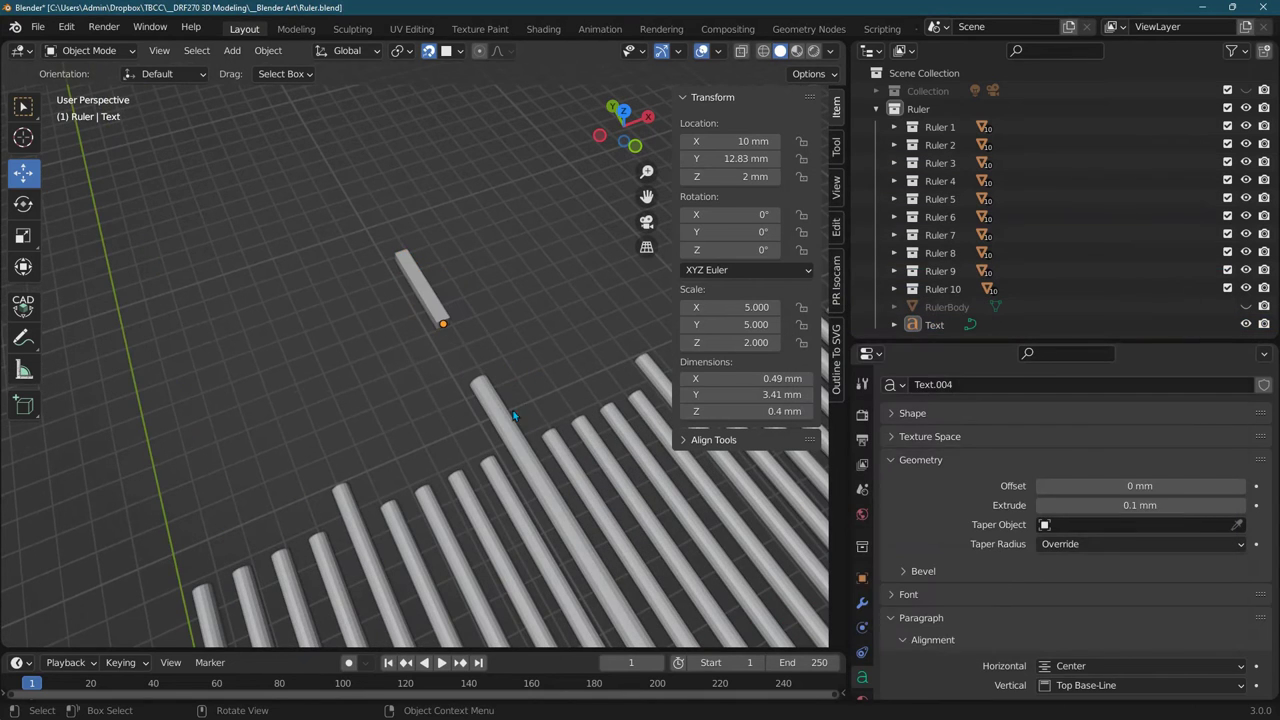
{"action": "left_click", "coordinate": [513, 421]}
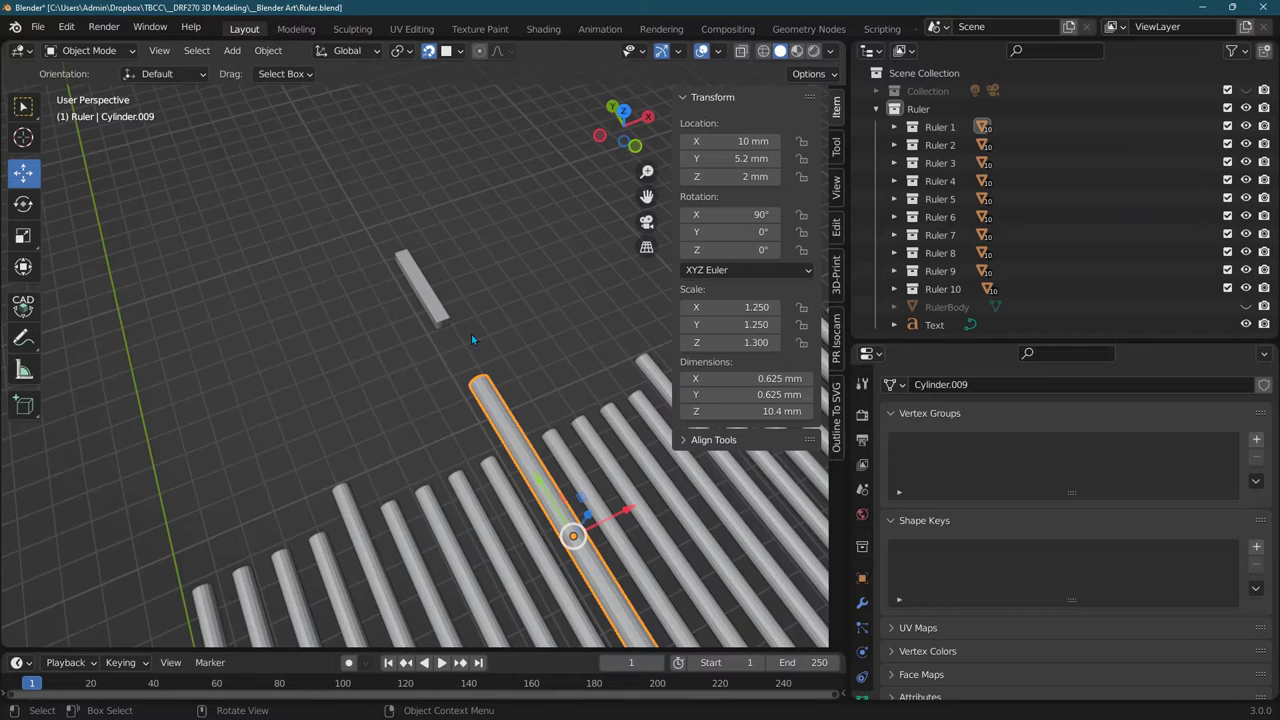
{"action": "left_click", "coordinate": [427, 295]}
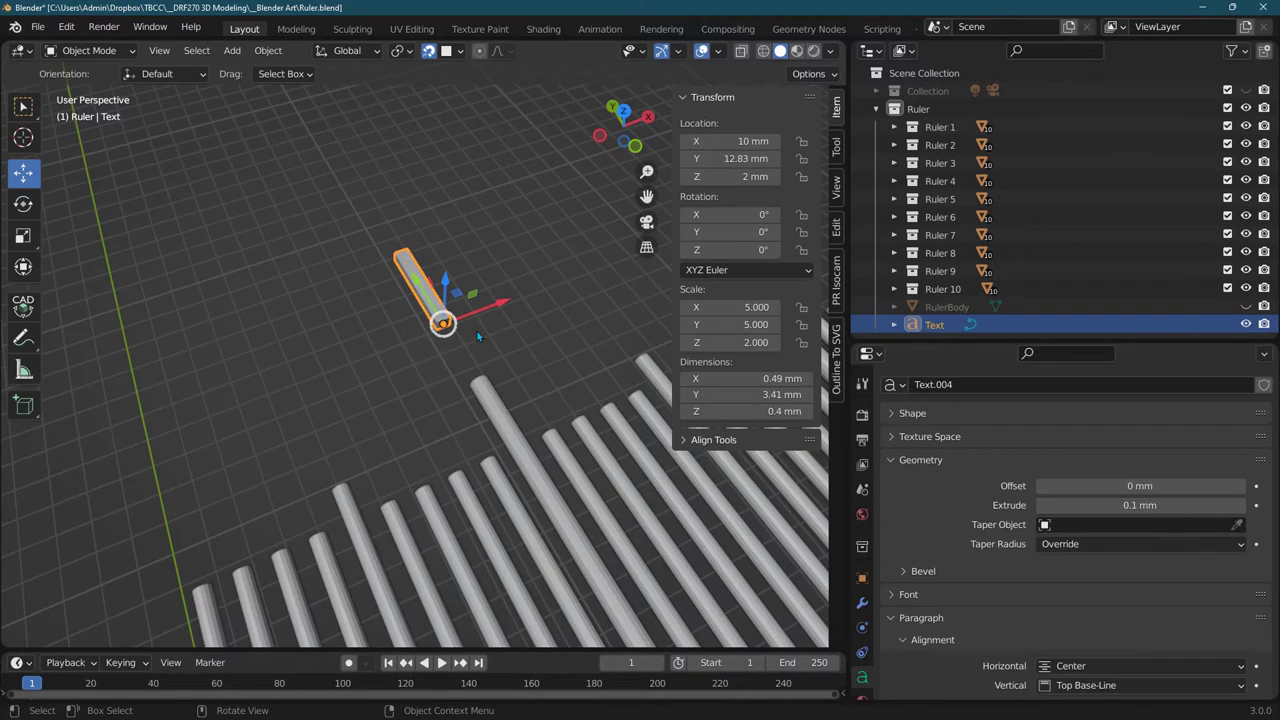
{"action": "scroll", "coordinate": [490, 411], "scroll_direction": "down", "scroll_amount": 1}
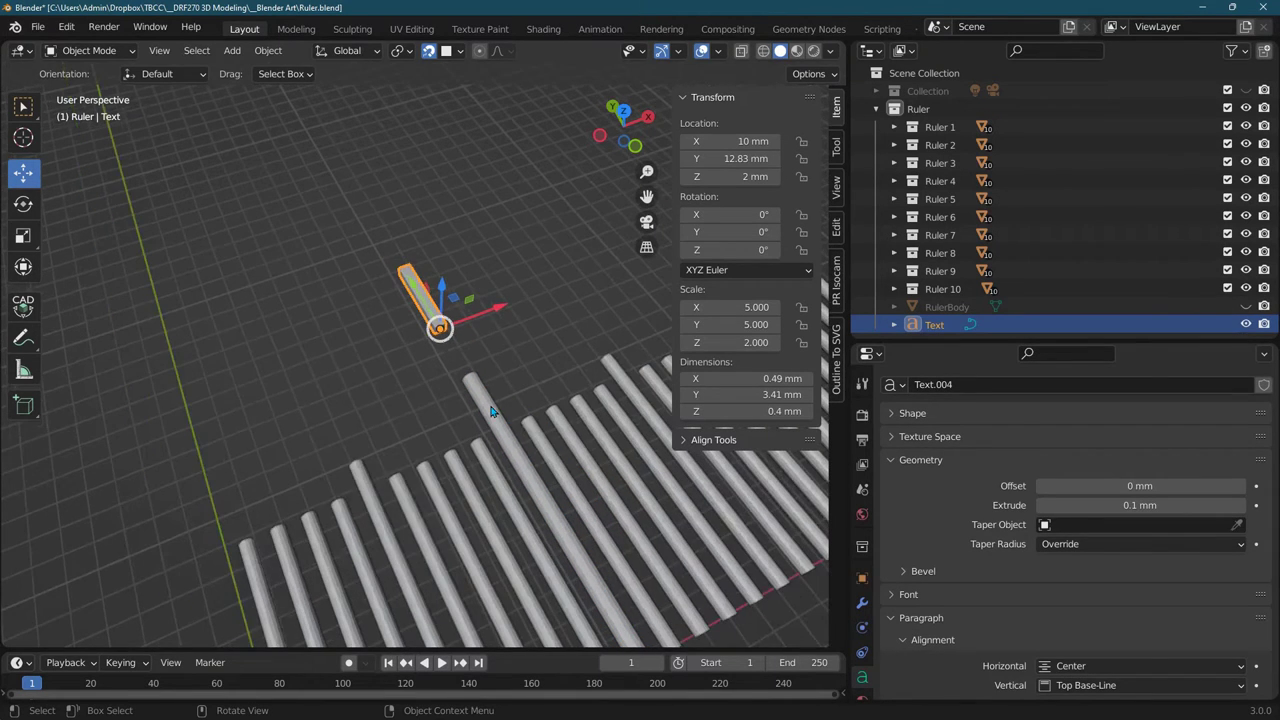
{"action": "middle_click_drag", "start_coordinate": [495, 400], "coordinate": [518, 365]}
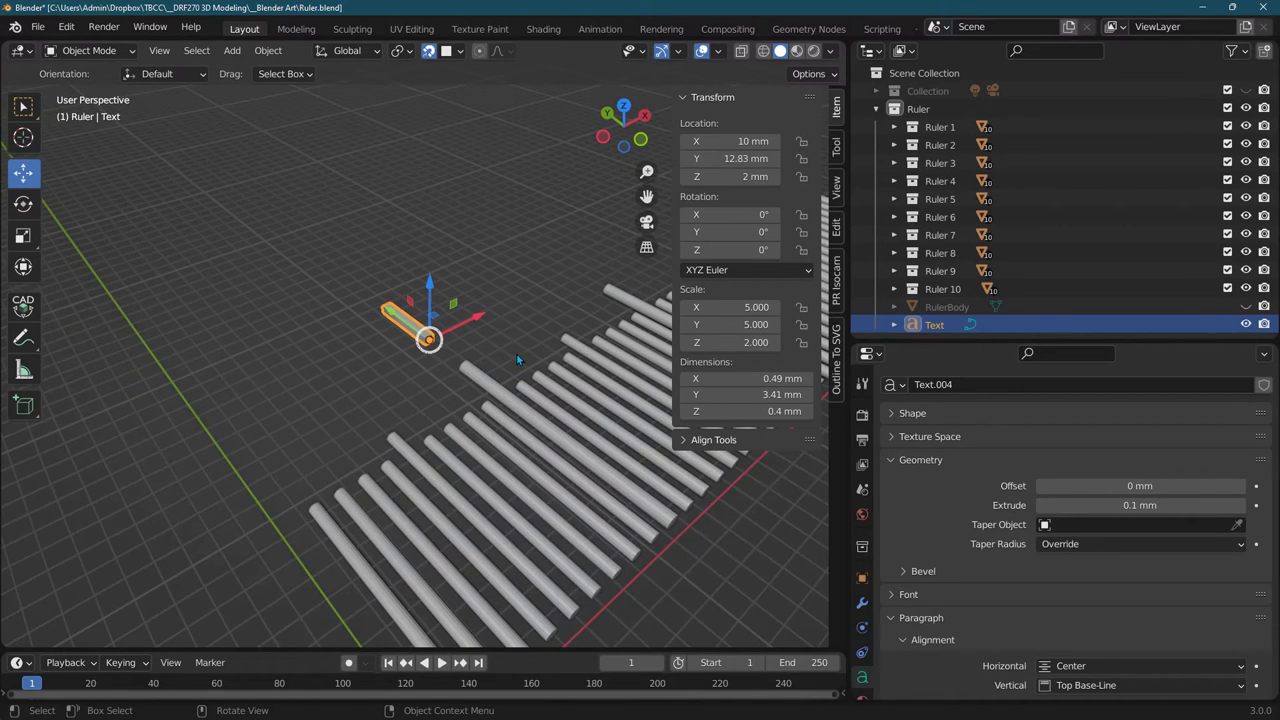
- Unhide the RulerBody object and inspect from a low angle how the number 1 sits in its surface
{"action": "left_click", "coordinate": [946, 307]}
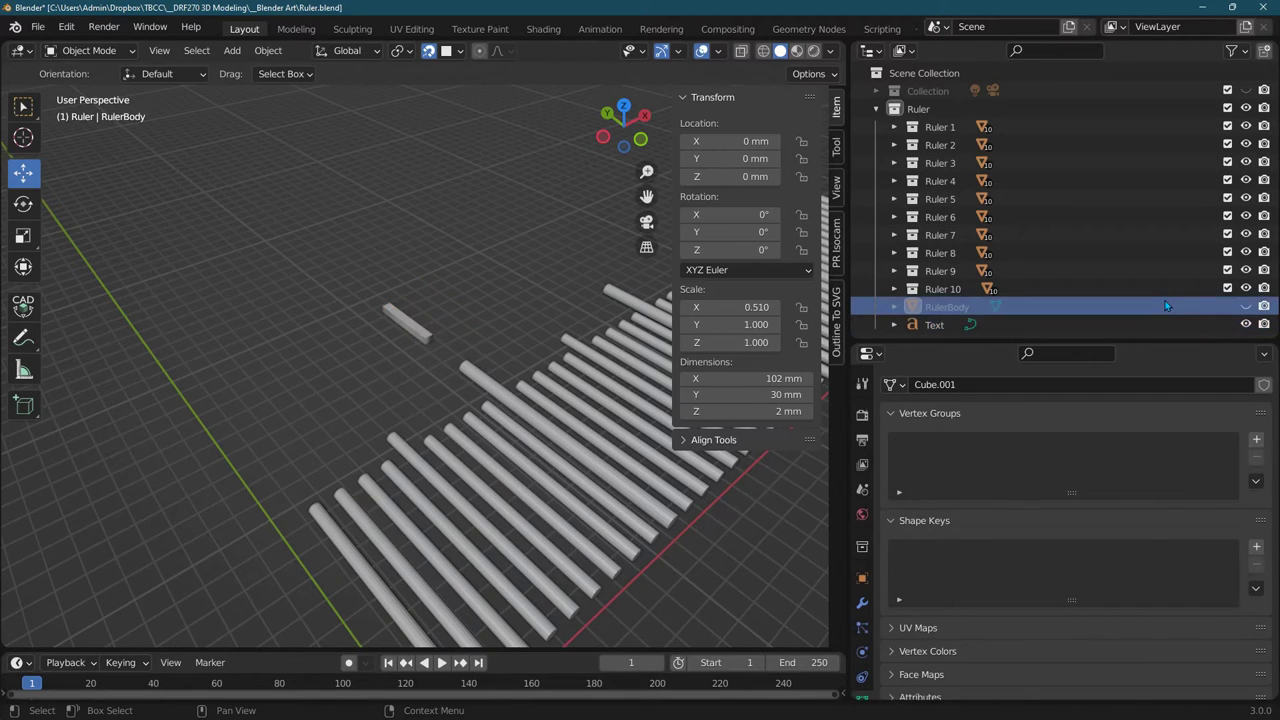
{"action": "left_click", "coordinate": [1245, 307]}
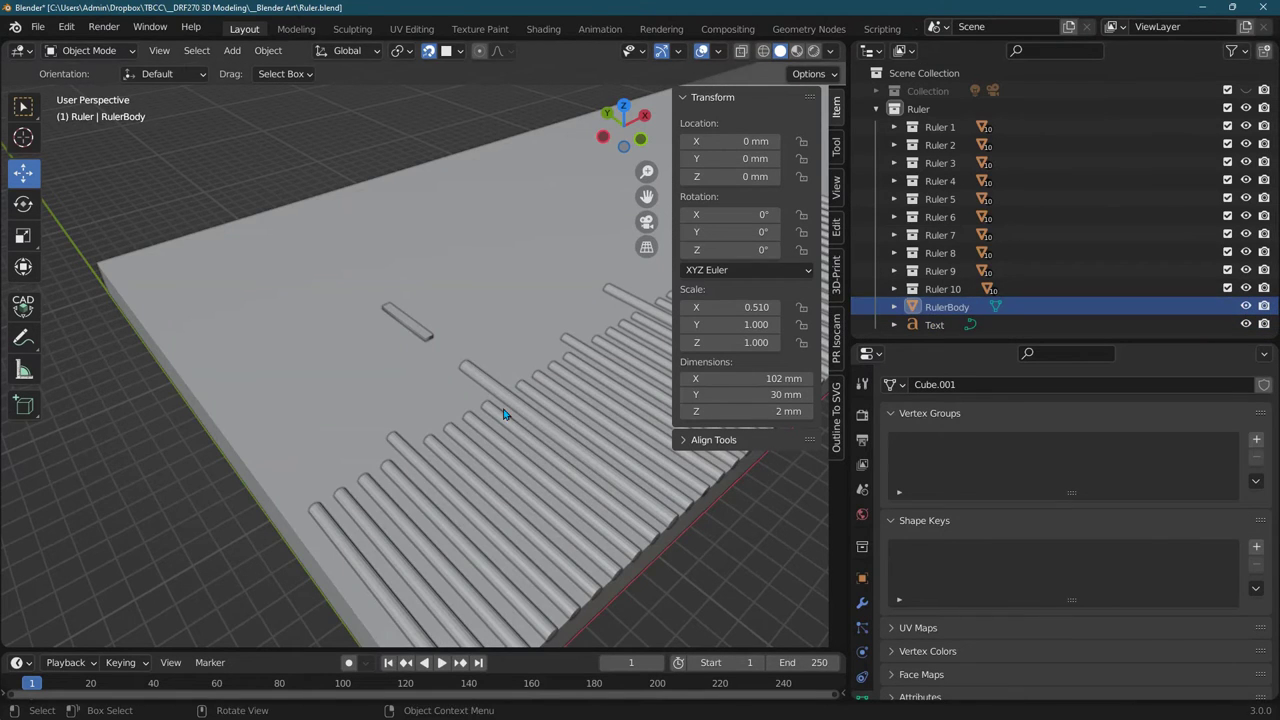
{"action": "middle_click_drag", "start_coordinate": [508, 420], "coordinate": [620, 340]}
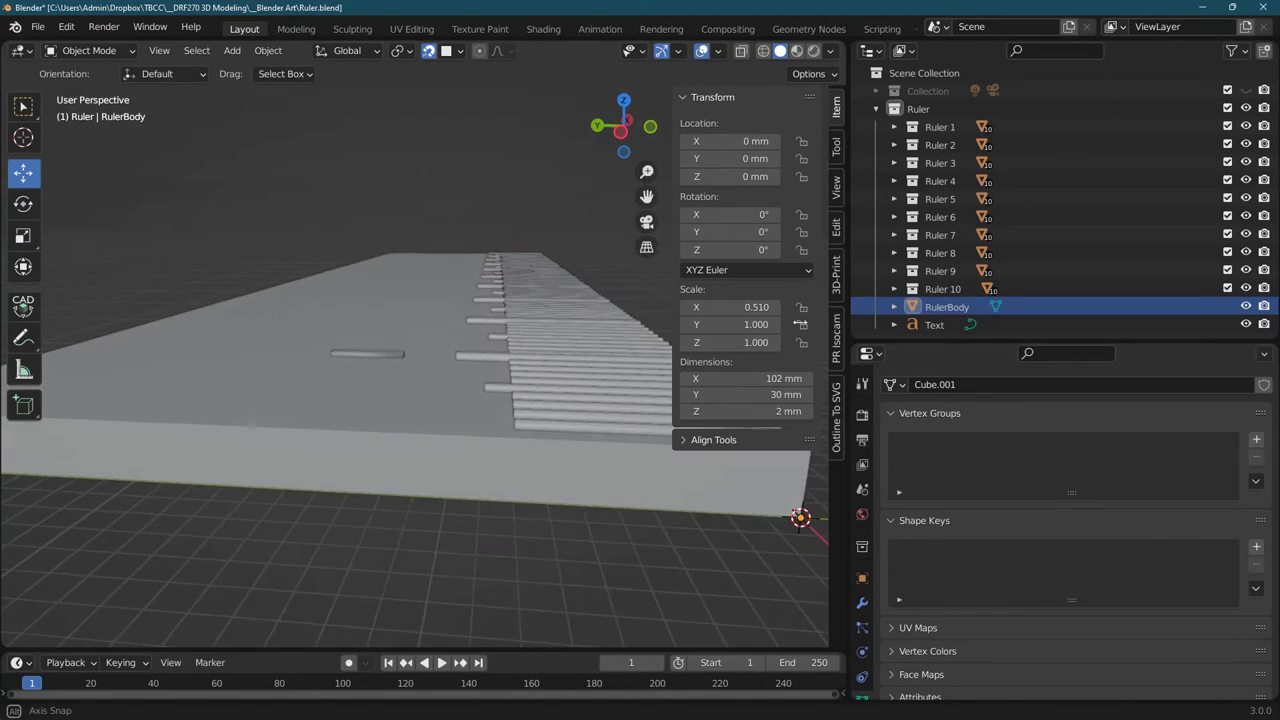
{"action": "left_click", "coordinate": [1245, 307]}
{"action": "left_click", "coordinate": [1245, 307]}
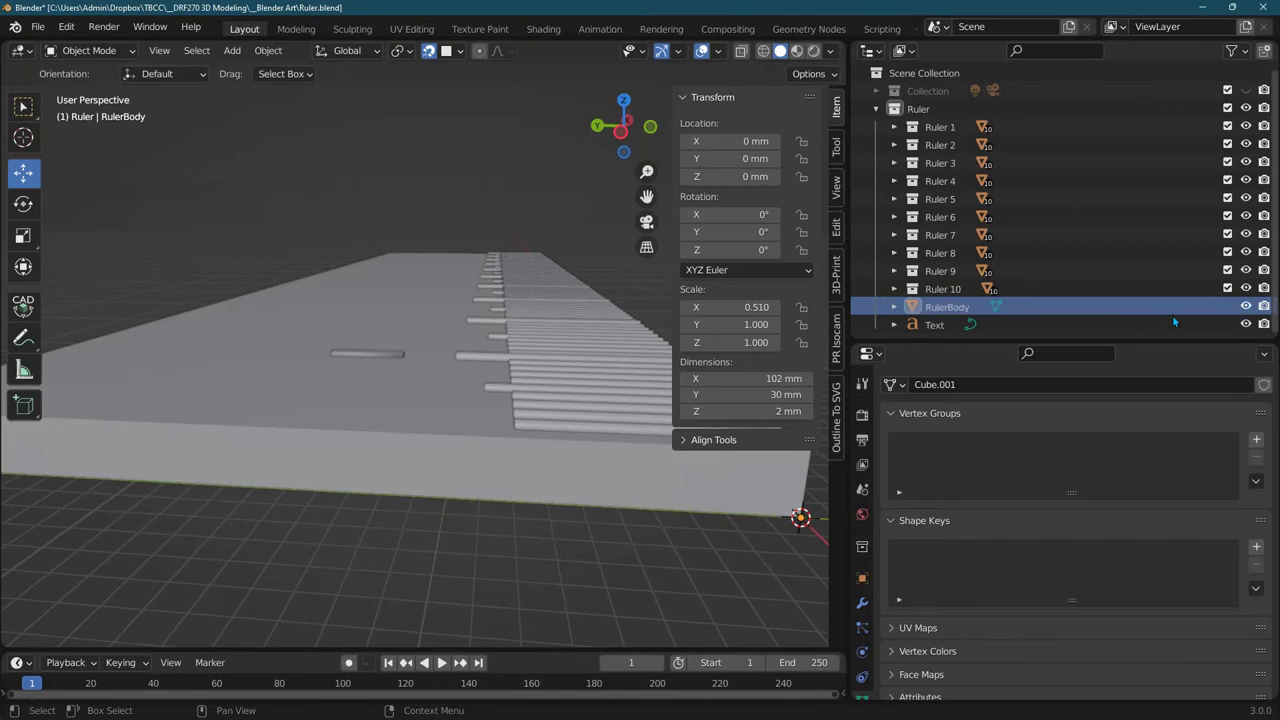
- Switch the viewport to wireframe shading, and try X-ray before turning it off again
{"action": "left_click", "coordinate": [763, 51]}
{"action": "scroll", "coordinate": [440, 316], "scroll_direction": "up", "scroll_amount": 3}
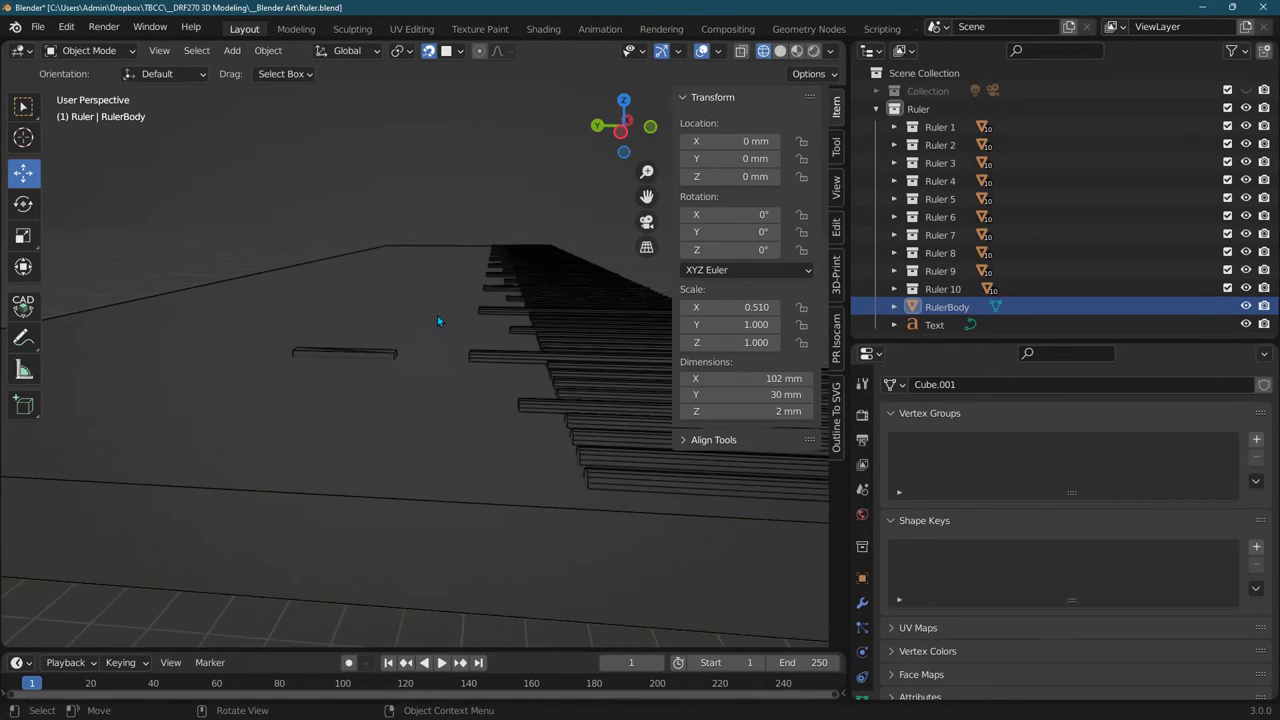
{"action": "left_click", "coordinate": [741, 51]}
{"action": "mouse_move", "coordinate": [505, 355]}
{"action": "middle_mouse_down"}
{"action": "mouse_move", "coordinate": [505, 305]}
{"action": "mouse_move", "coordinate": [520, 320]}
{"action": "middle_mouse_up"}
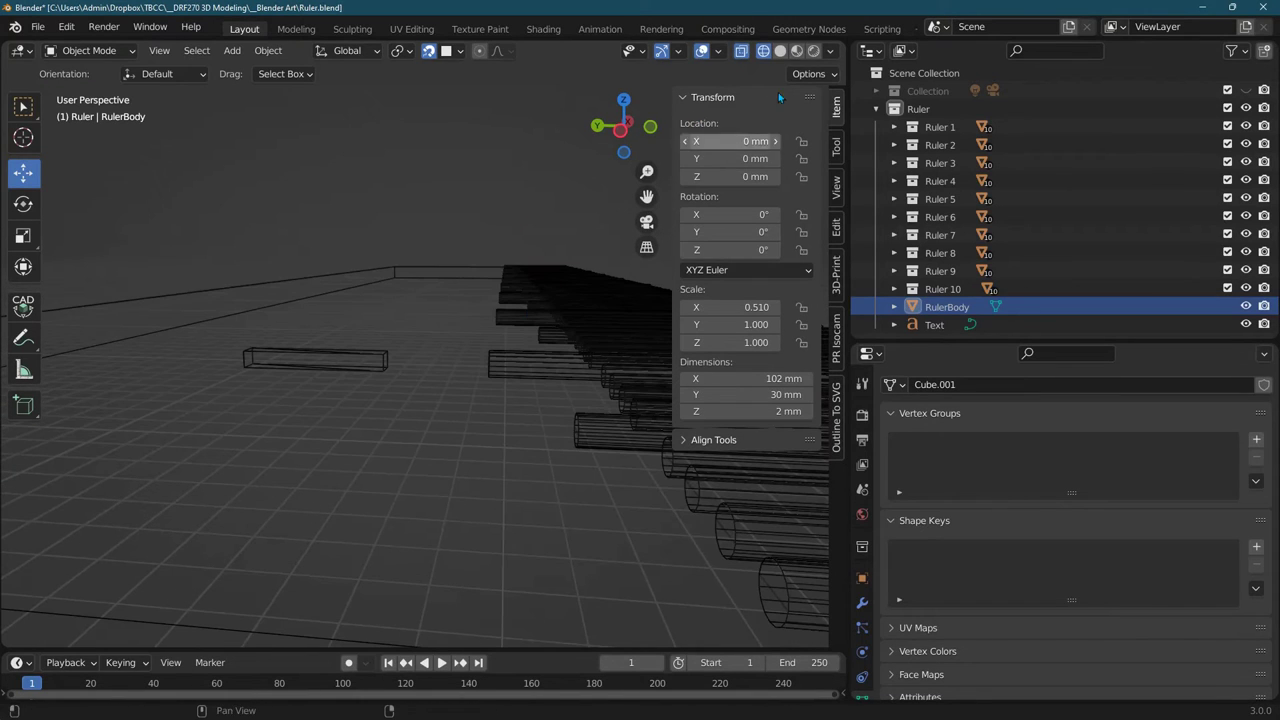
{"action": "left_click", "coordinate": [741, 51]}
- Move the number 1 to about Y 11.97 mm and Z 2.24 mm, turning snapping off for fine placement
{"action": "middle_click_drag", "start_coordinate": [286, 294], "coordinate": [288, 343]}
{"action": "left_click", "coordinate": [288, 343]}
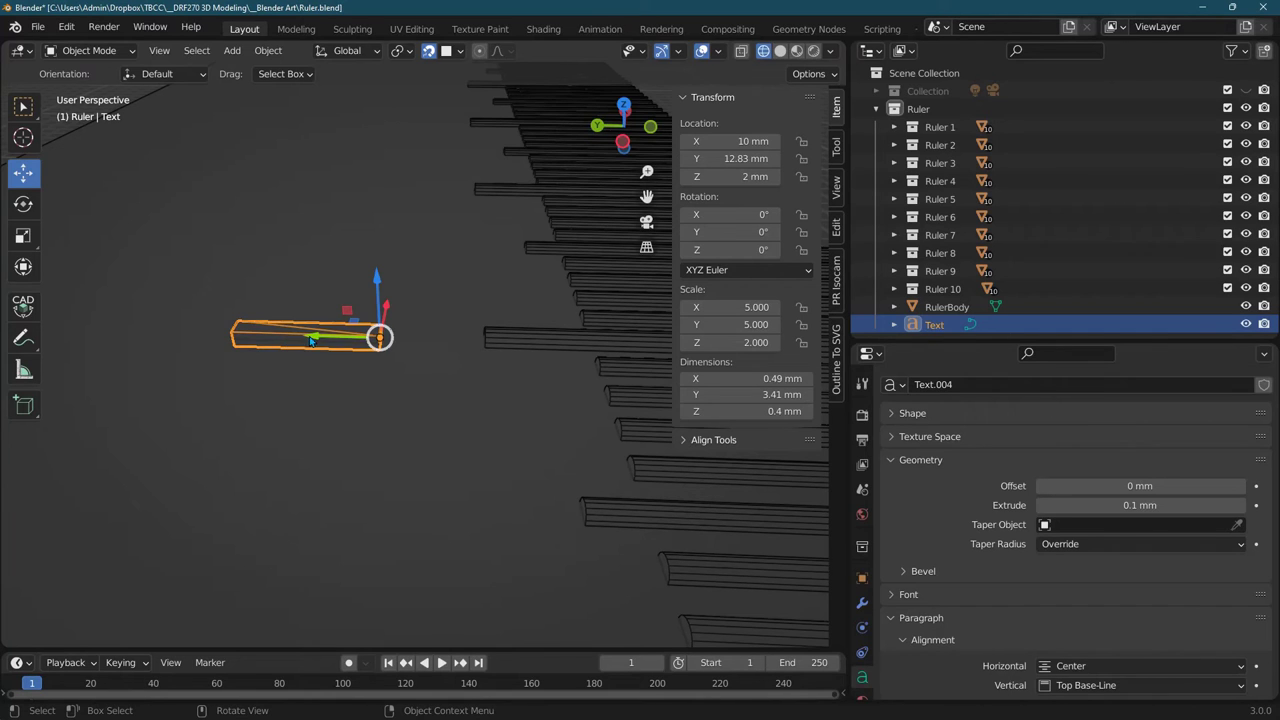
{"action": "left_click_drag", "start_coordinate": [317, 335], "coordinate": [366, 352]}
{"action": "left_click", "coordinate": [429, 52]}
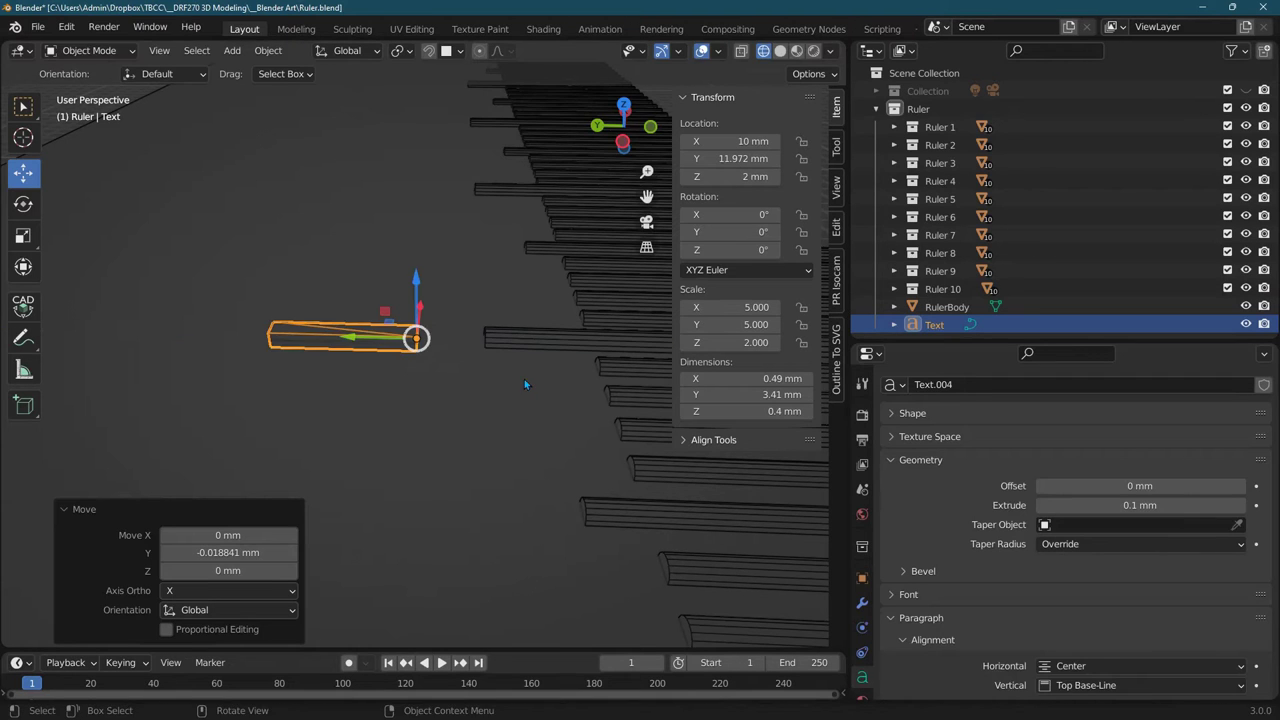
{"action": "middle_click_drag", "start_coordinate": [524, 379], "coordinate": [522, 336]}
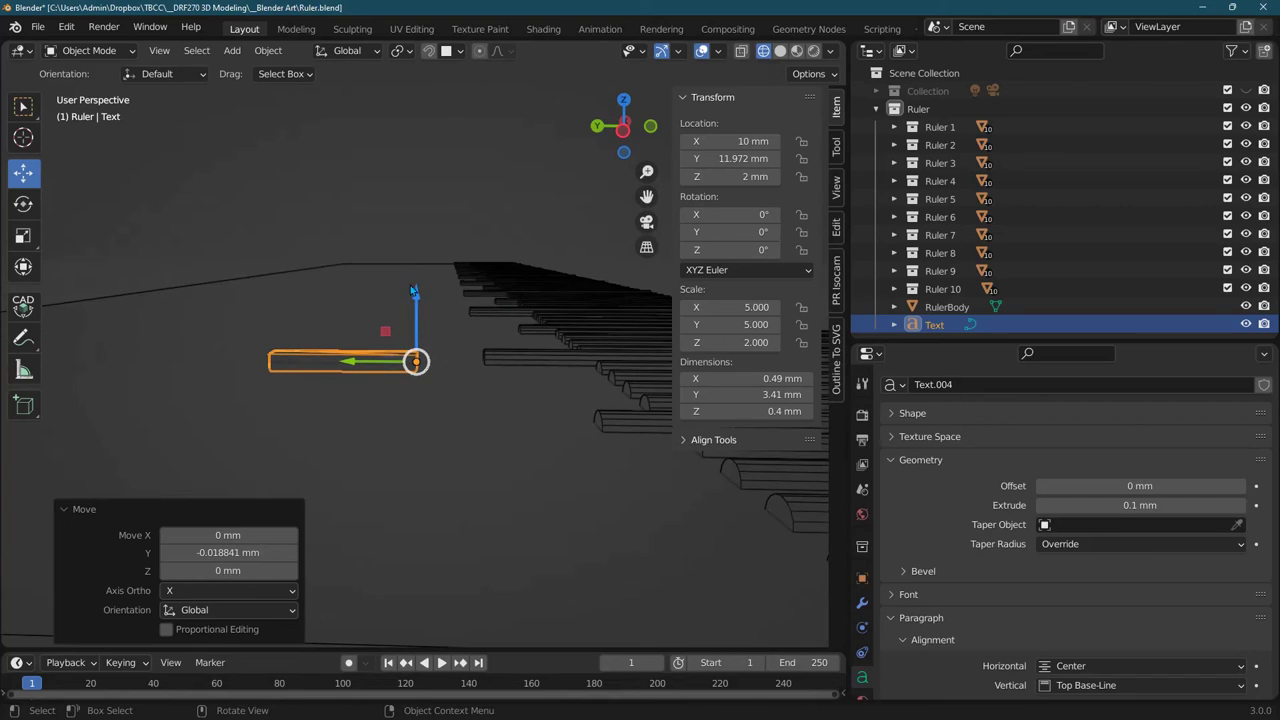
{"action": "left_click_drag", "start_coordinate": [417, 291], "coordinate": [420, 283]}
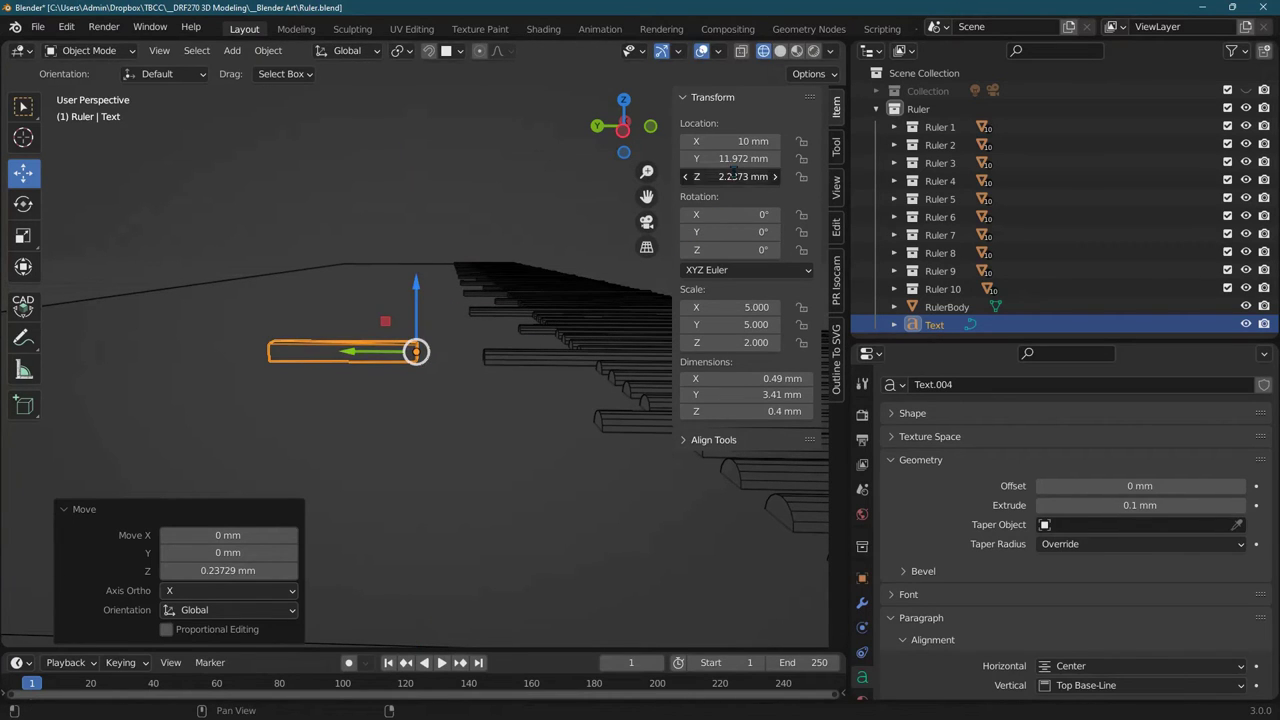
- Try setting the number 1's Z location to 2/2, and undo that change
{"action": "left_click", "coordinate": [733, 176]}
{"action": "type", "text": "2/2"}
{"action": "key", "text": "Tab"}
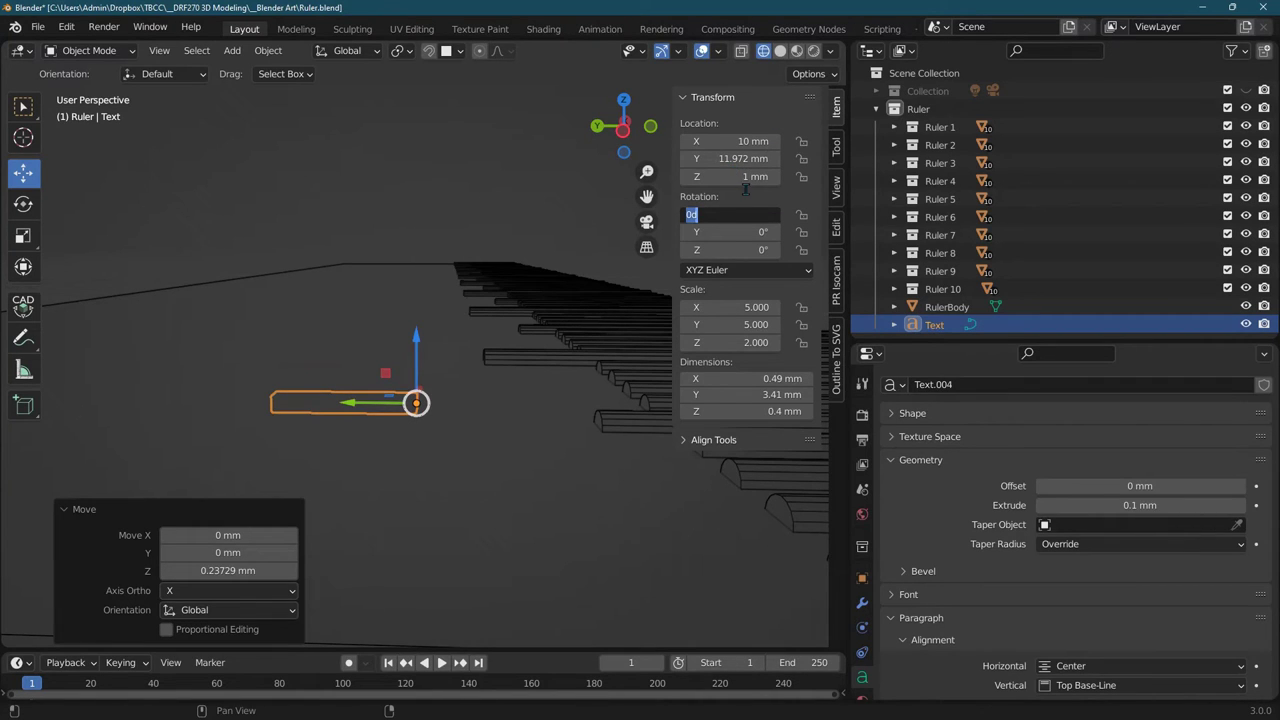
{"action": "key", "text": "Return"}
{"action": "left_click", "coordinate": [458, 321]}
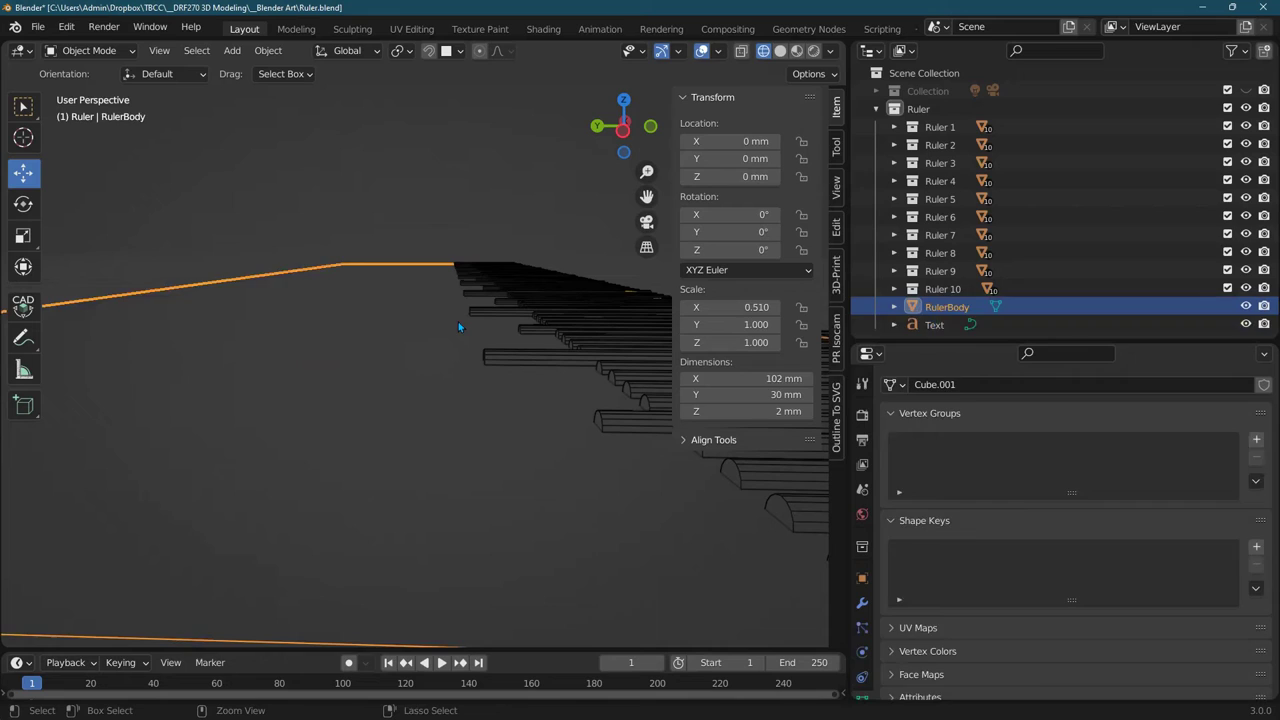
{"action": "key", "text": "ctrl+z"}
- Set the Z location of the number 1 to 2.2 mm
{"action": "left_click_drag", "start_coordinate": [735, 176], "coordinate": [748, 176]}
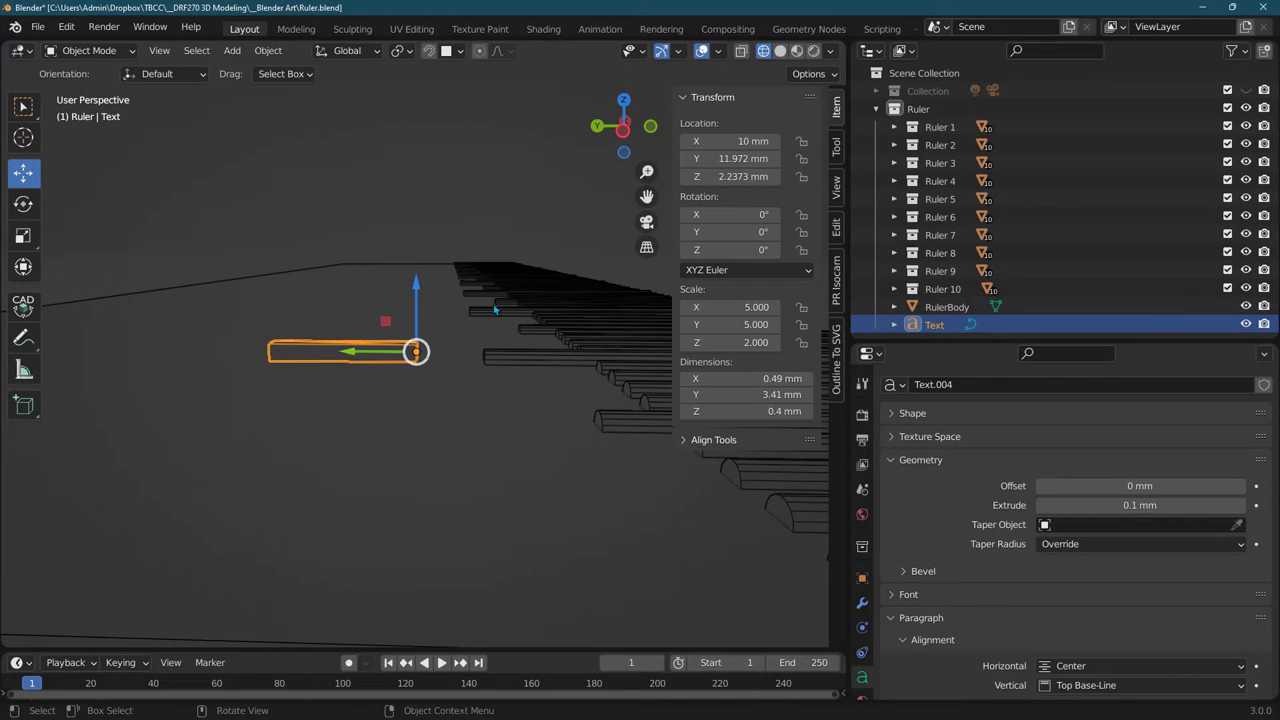
{"action": "left_click", "coordinate": [744, 176]}
{"action": "type", "text": "2.2"}
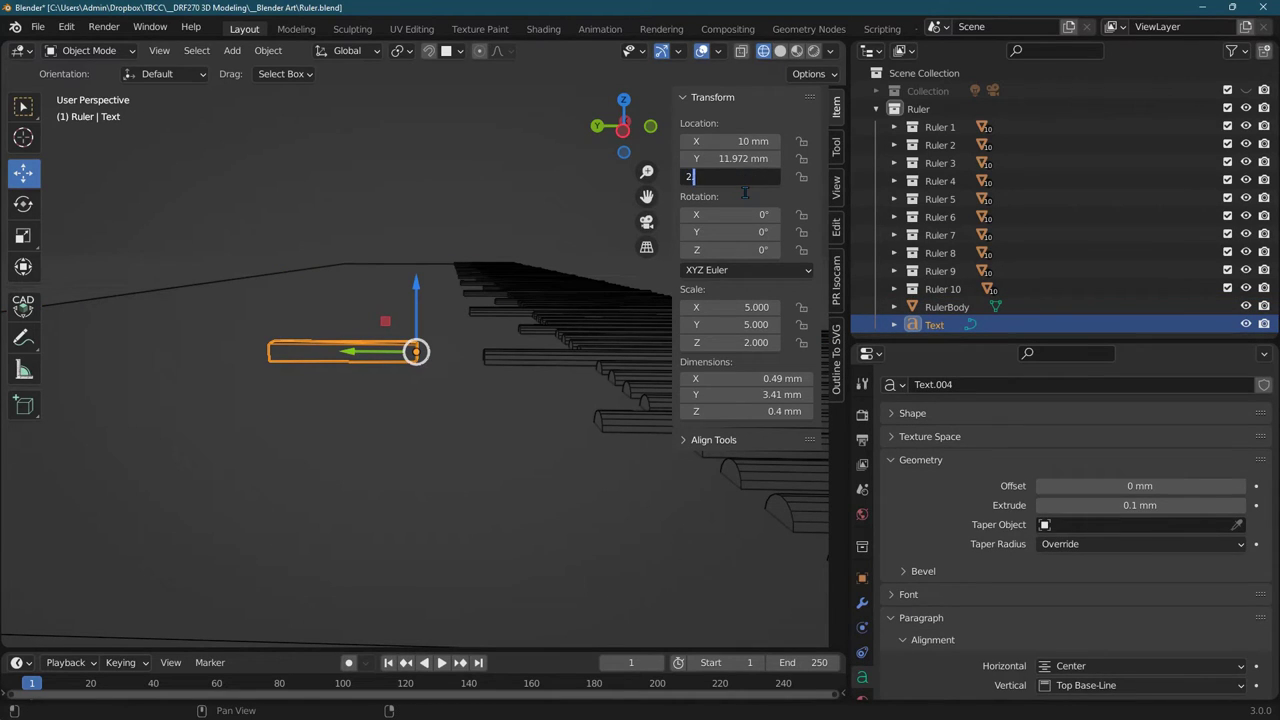
{"action": "key", "text": "Return"}
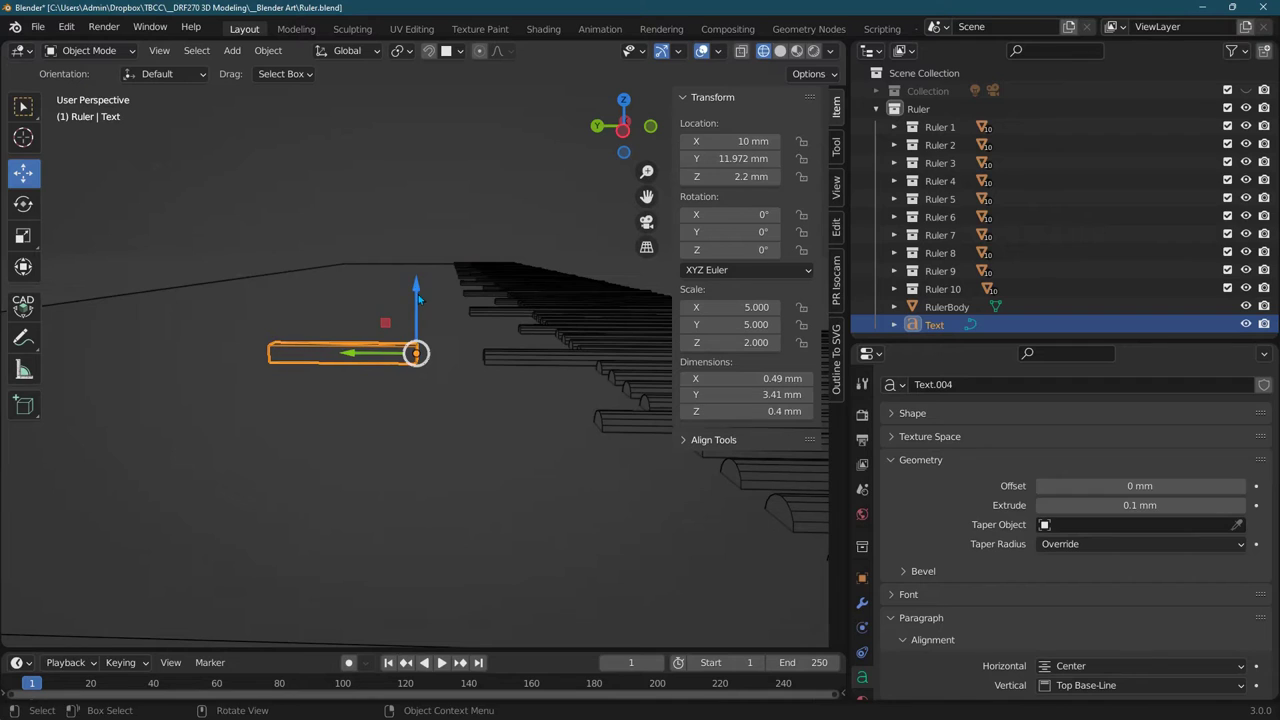
- Set the Z location of the number 1 to 2 mm
{"action": "mouse_move", "coordinate": [418, 294]}
{"action": "middle_mouse_down"}
{"action": "mouse_move", "coordinate": [426, 269]}
{"action": "mouse_move", "coordinate": [409, 309]}
{"action": "middle_mouse_up"}
{"action": "left_click_drag", "start_coordinate": [422, 312], "coordinate": [424, 307]}
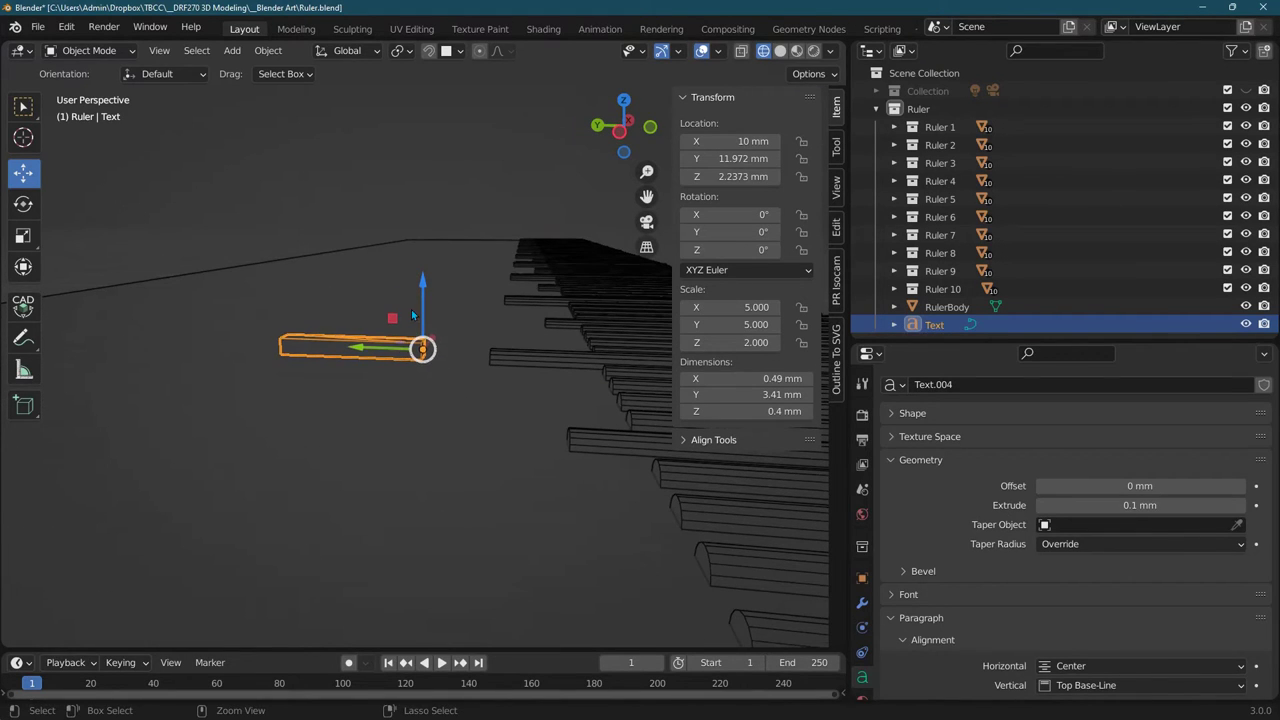
{"action": "middle_click_drag", "start_coordinate": [533, 300], "coordinate": [558, 262]}
{"action": "left_click", "coordinate": [726, 176]}
{"action": "type", "text": "2"}
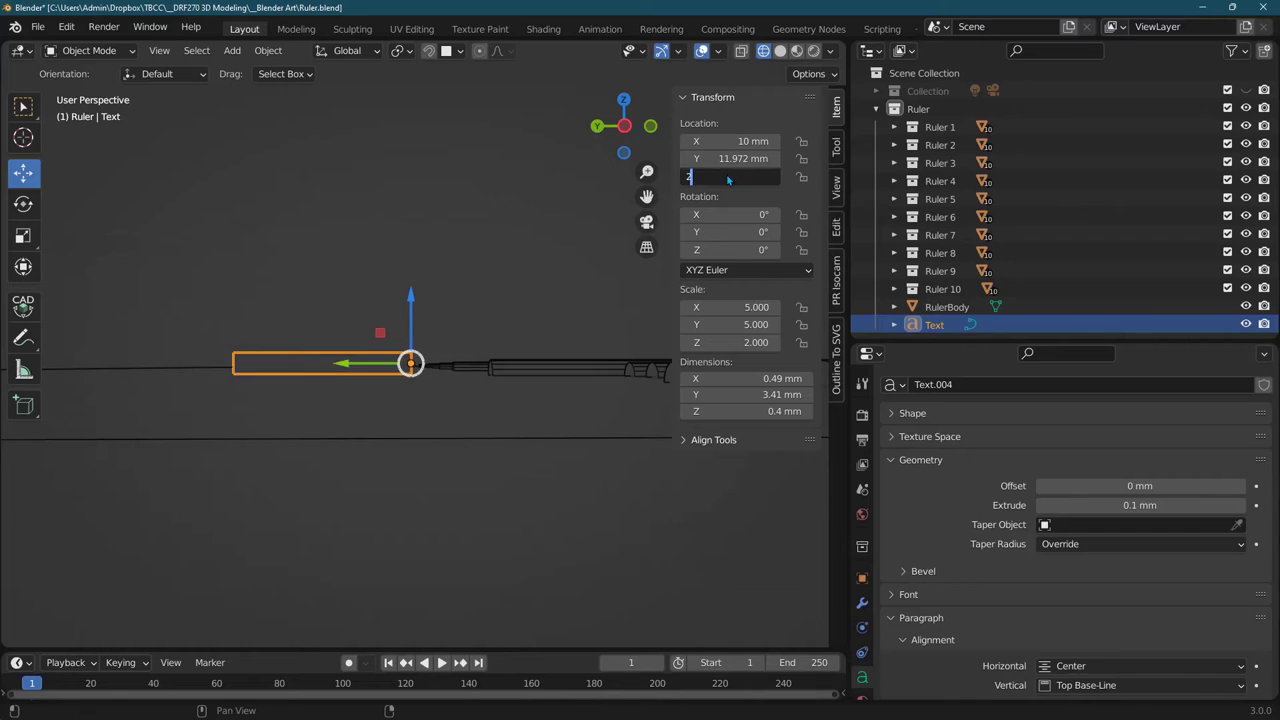
{"action": "key", "text": "Return"}
{"action": "middle_click_drag", "start_coordinate": [514, 299], "coordinate": [486, 309]}
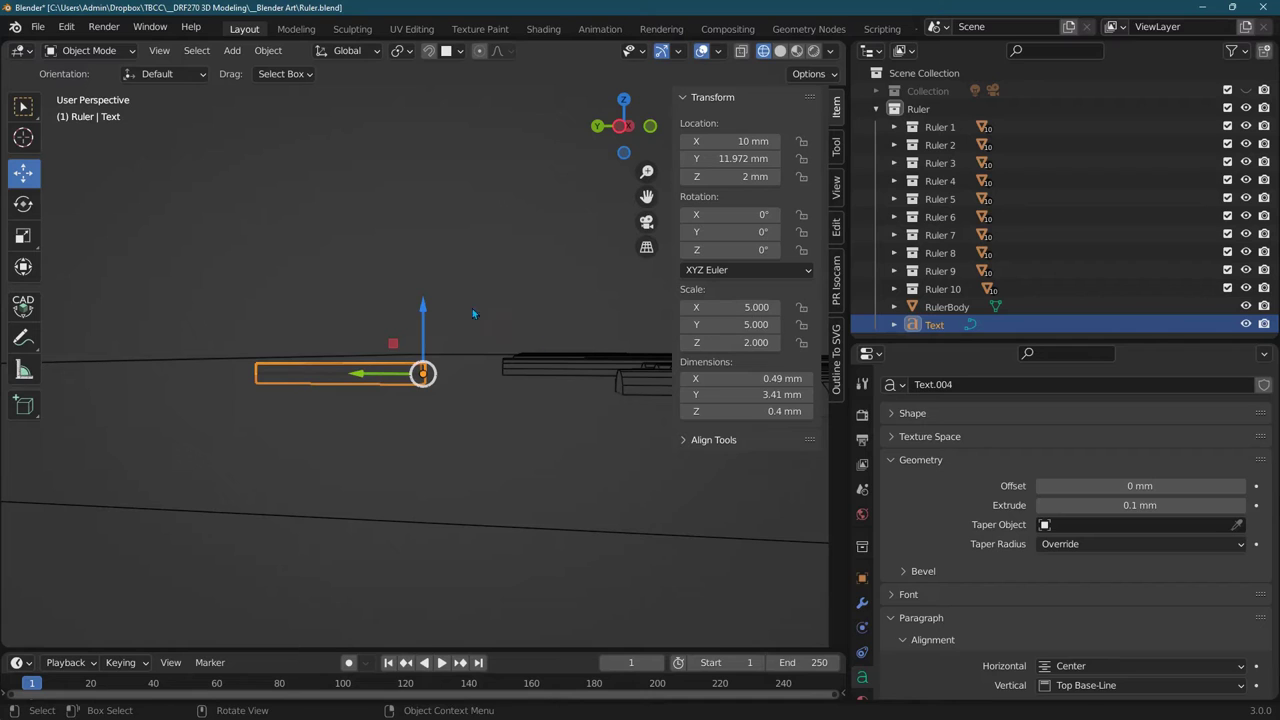
{"action": "middle_click_drag", "start_coordinate": [472, 308], "coordinate": [506, 310]}
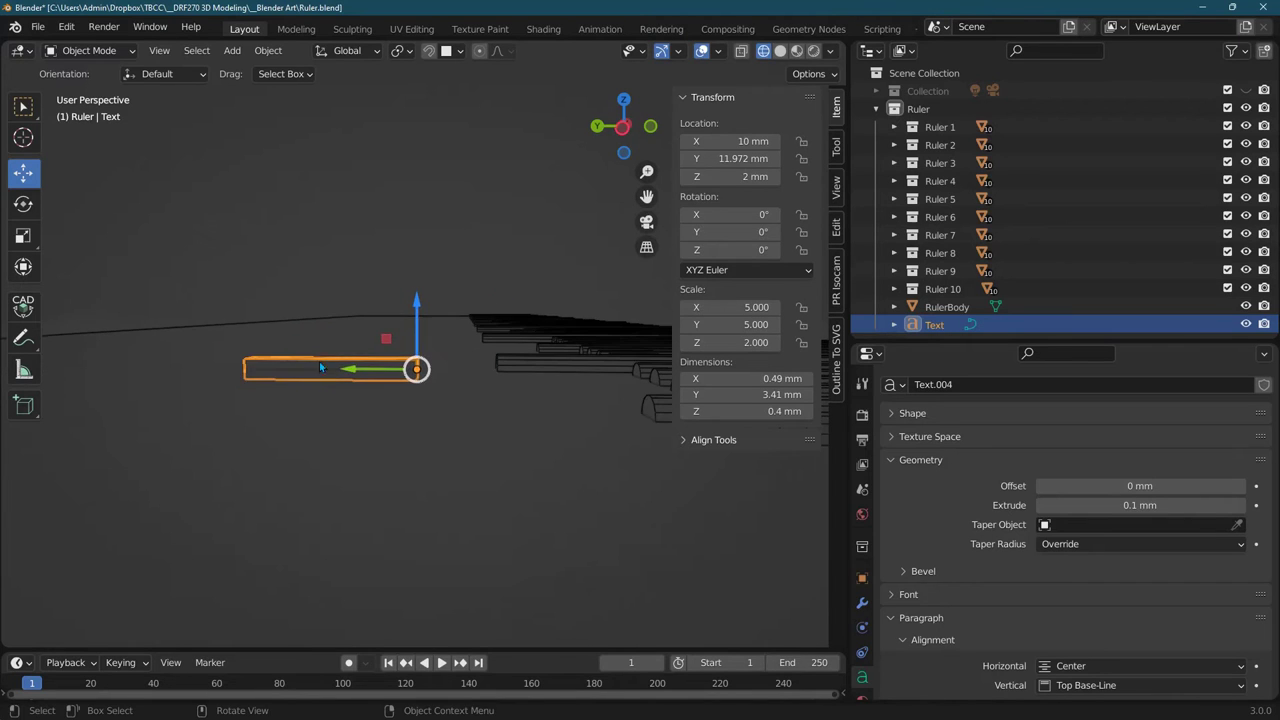
- Select the number's text object above the first centimetre mark and rename it Text 1
{"action": "left_click", "coordinate": [316, 477]}
{"action": "scroll", "coordinate": [472, 338], "scroll_direction": "up", "scroll_amount": 4}
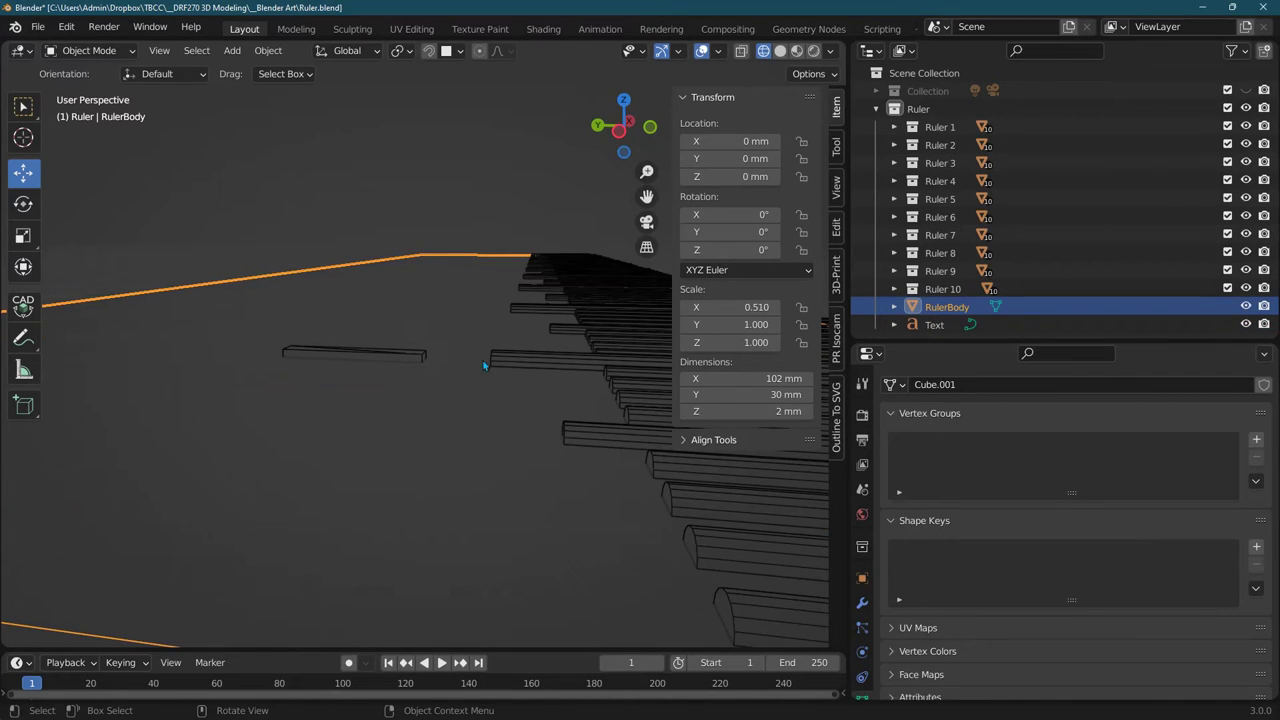
{"action": "middle_click_drag", "start_coordinate": [484, 365], "coordinate": [433, 325]}
{"action": "left_click", "coordinate": [433, 325]}
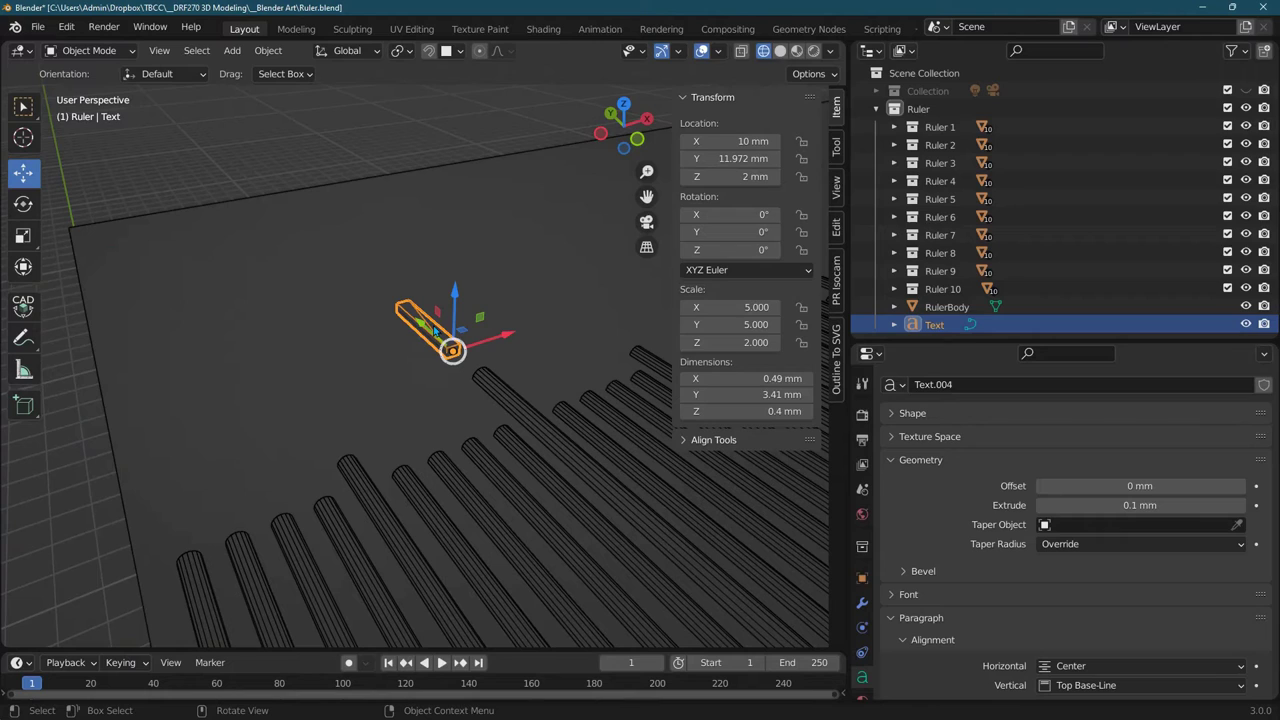
{"action": "double_click", "coordinate": [934, 325]}
{"action": "left_click", "coordinate": [964, 324]}
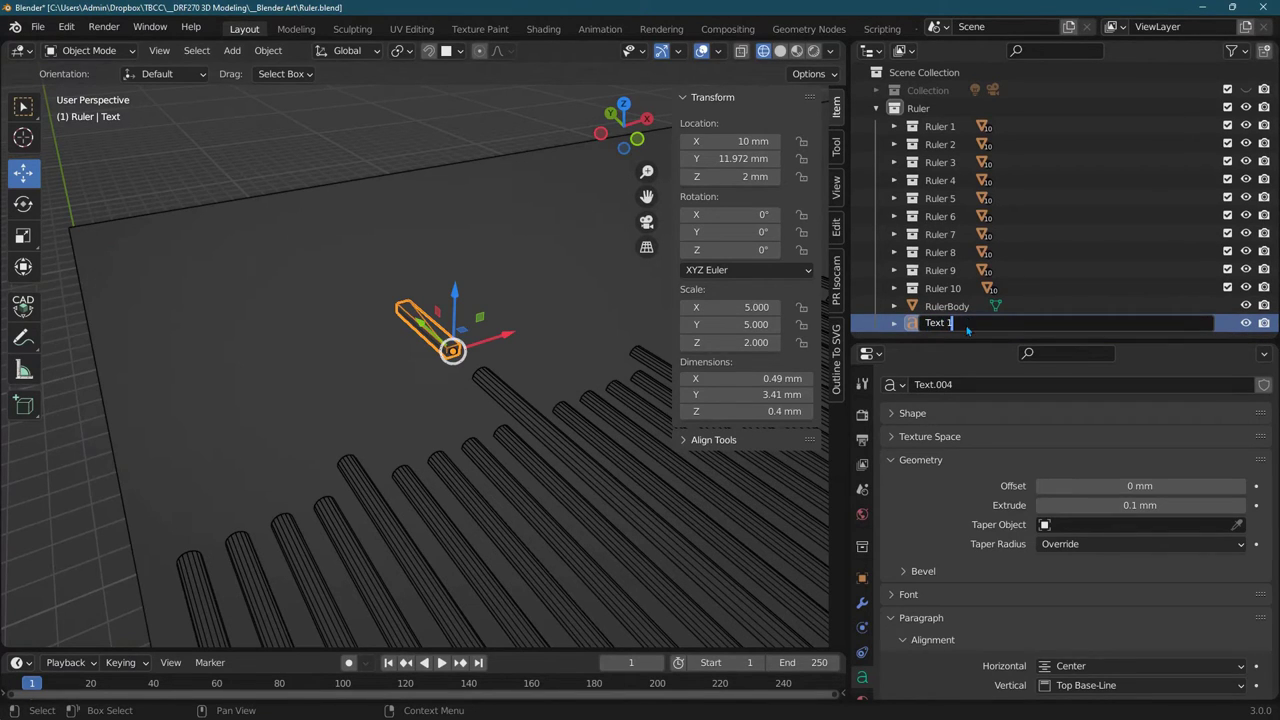
{"action": "key", "text": "Return"}
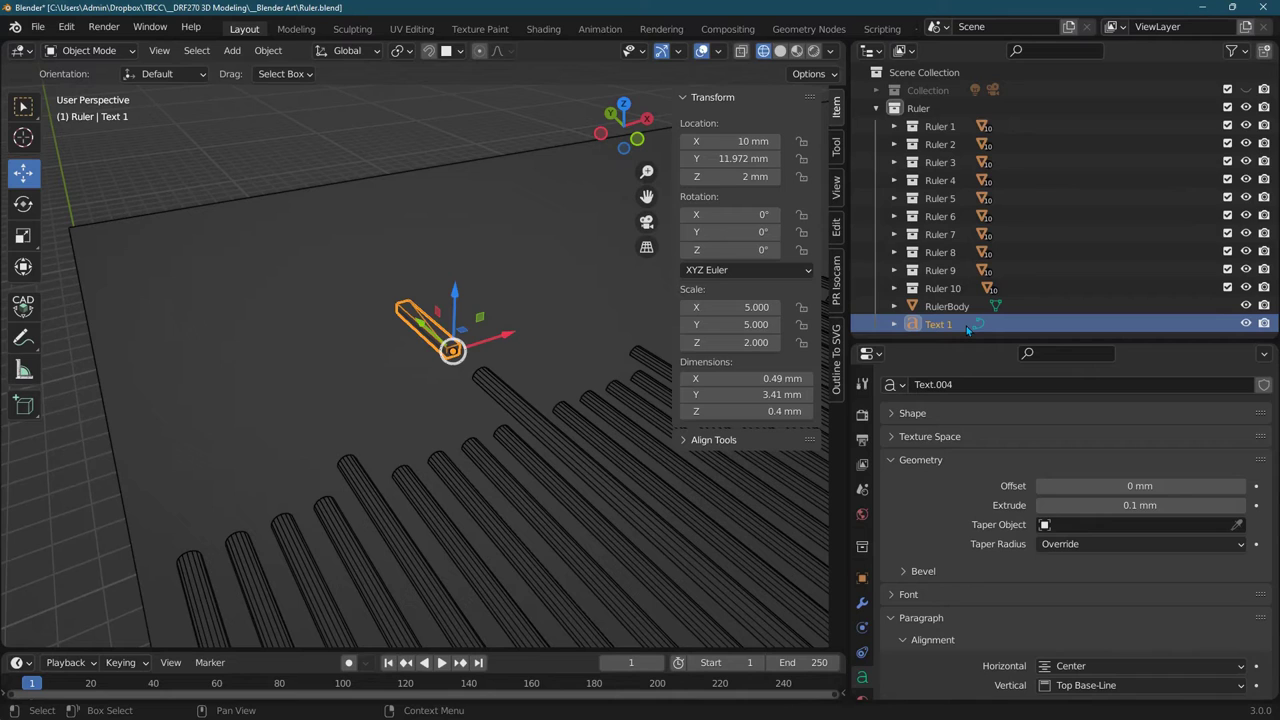
- Move the Text 1 object into the Ruler 1 collection and expand that collection
{"action": "left_click", "coordinate": [914, 306]}
{"action": "left_click", "coordinate": [915, 326]}
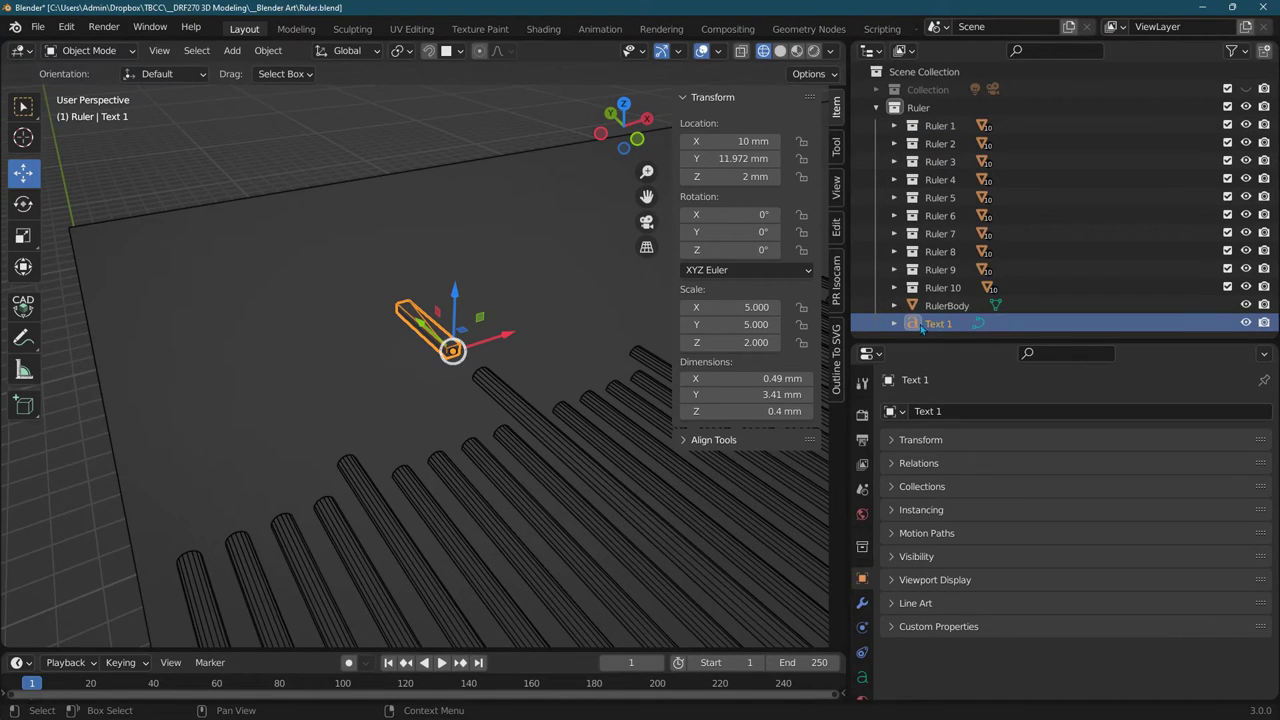
{"action": "scroll", "coordinate": [537, 299], "scroll_direction": "down", "scroll_amount": 2}
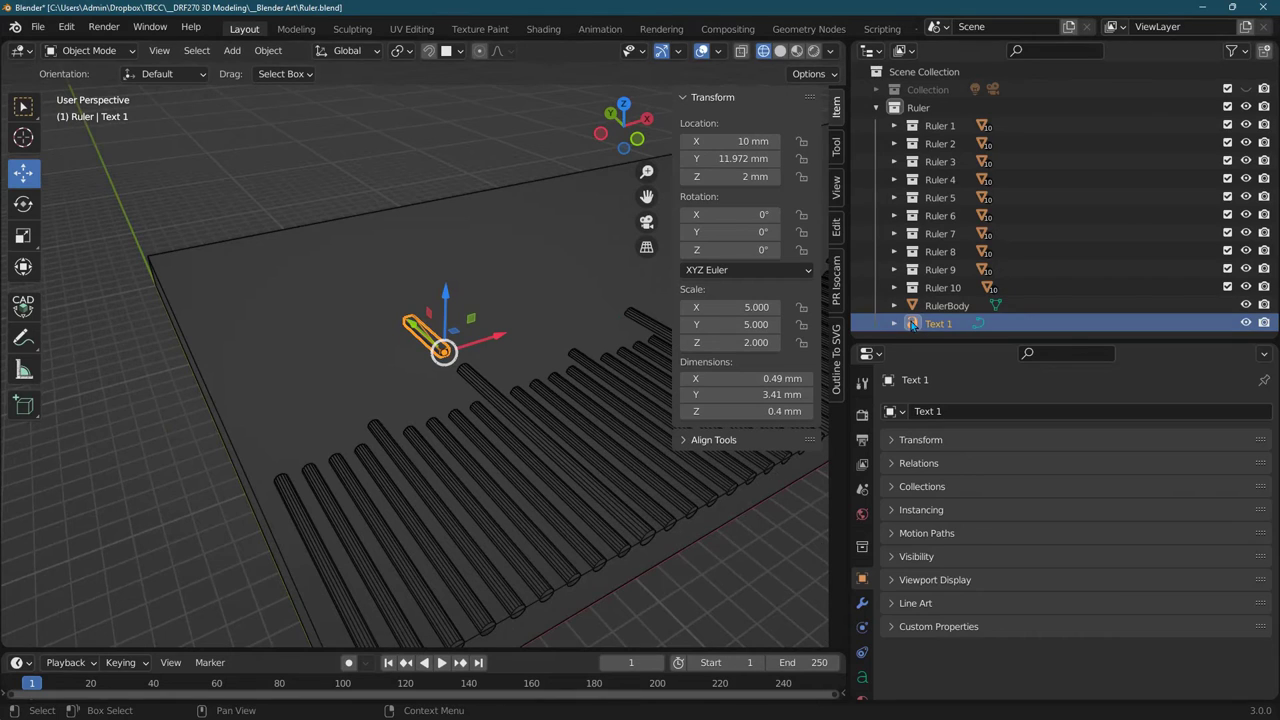
{"action": "left_click_drag", "start_coordinate": [928, 207], "coordinate": [916, 130]}
{"action": "left_click", "coordinate": [894, 126]}
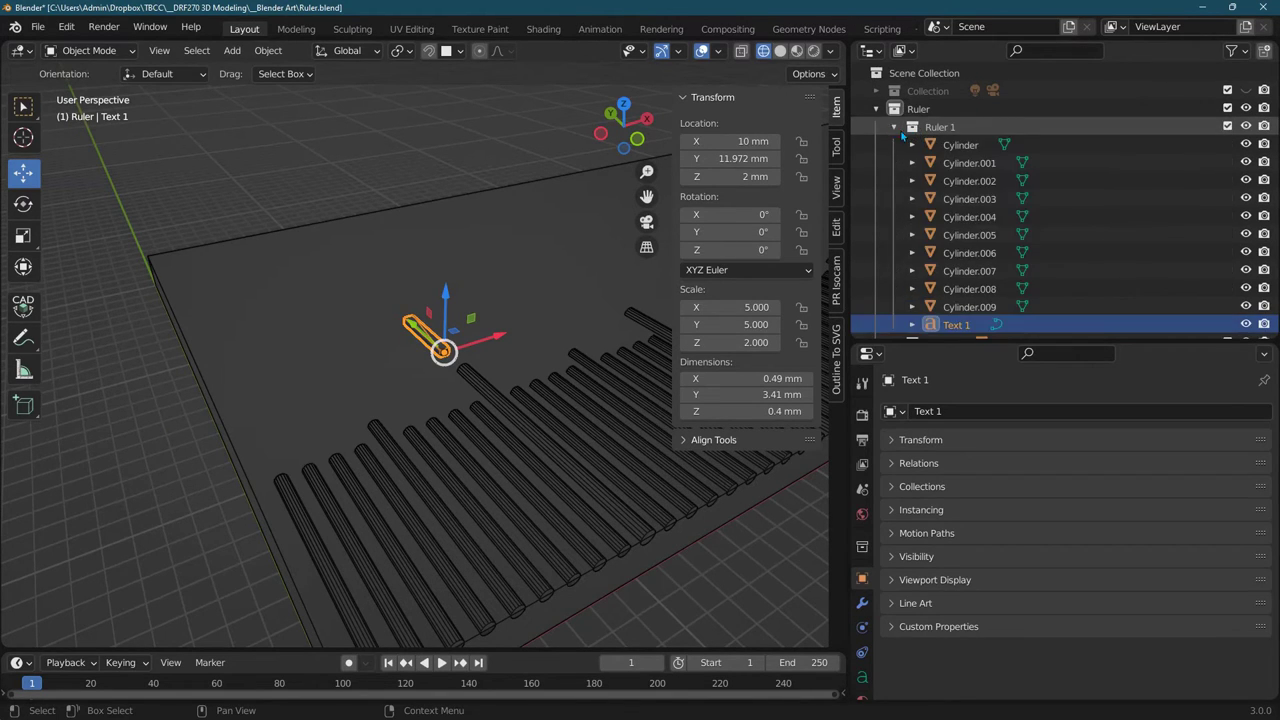
- Try to move Text 1 to the start of the Ruler 1 collection, and rename it _Text 1
{"action": "scroll", "coordinate": [928, 171], "scroll_direction": "down", "scroll_amount": 1}
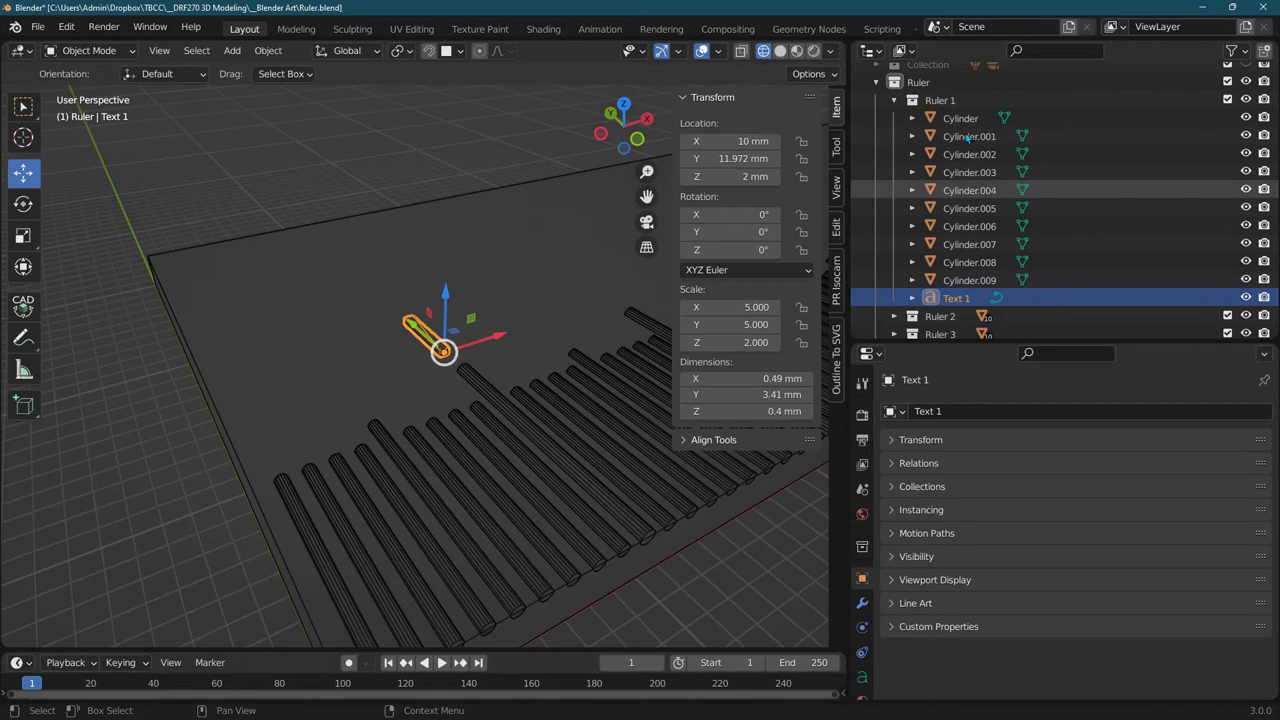
{"action": "left_click_drag", "start_coordinate": [944, 300], "coordinate": [943, 118]}
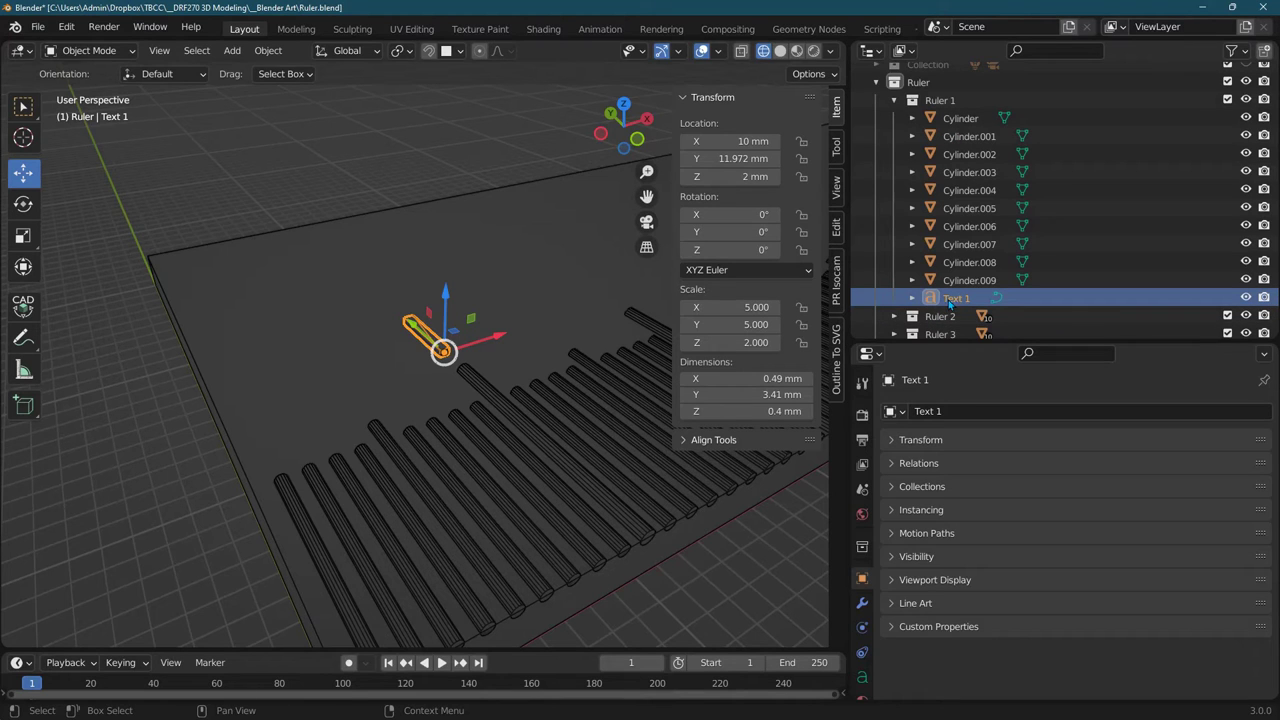
{"action": "key", "text": "F2"}
{"action": "key", "text": "Home"}
{"action": "type", "text": "_"}
{"action": "key", "text": "Return"}
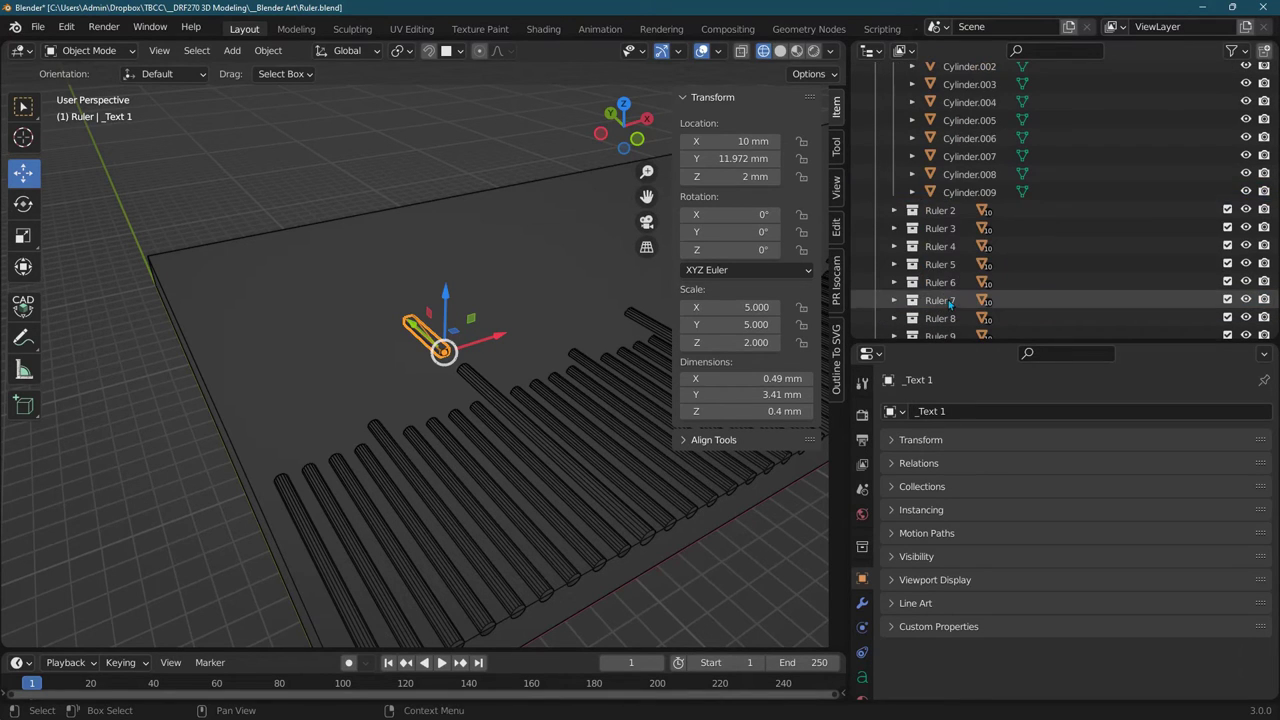
- Remove the leading underscore so the text object is named Text 1 again
{"action": "scroll", "coordinate": [950, 250], "scroll_direction": "up", "scroll_amount": 3}
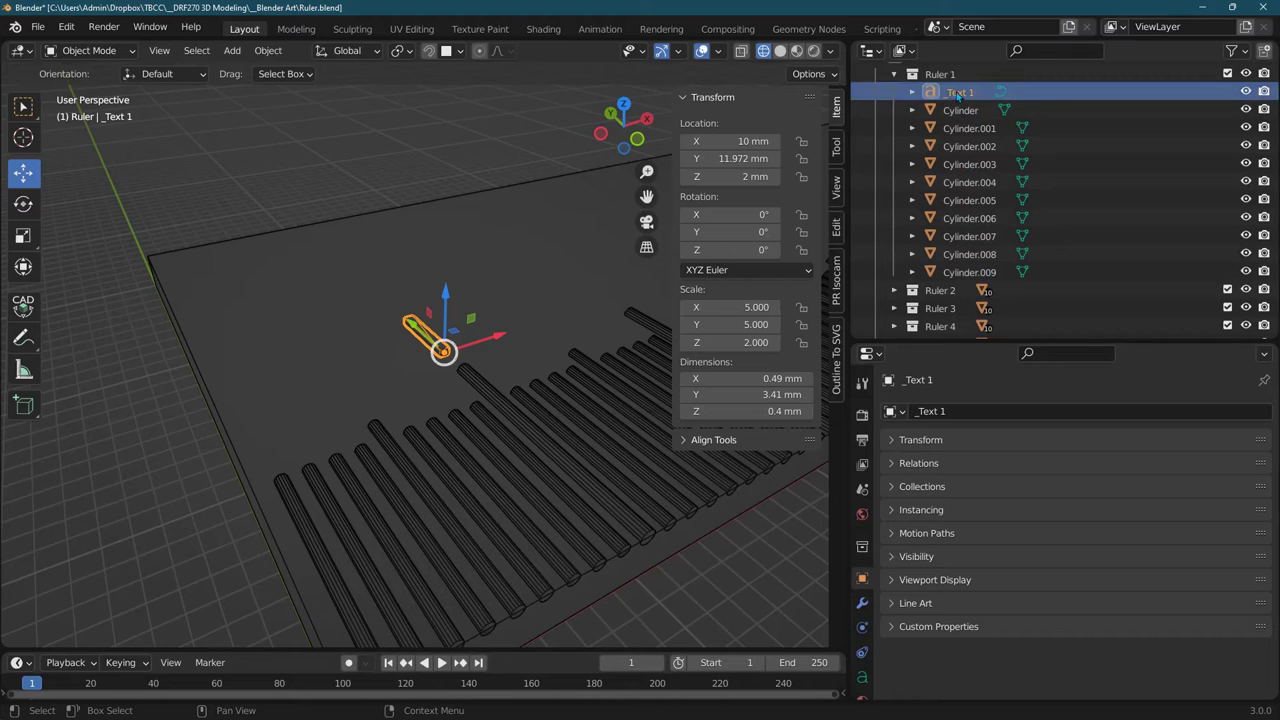
{"action": "scroll", "coordinate": [957, 93], "scroll_direction": "up", "scroll_amount": 2}
{"action": "key", "text": "F2"}
{"action": "key", "text": "Home"}
{"action": "key", "text": "Delete"}
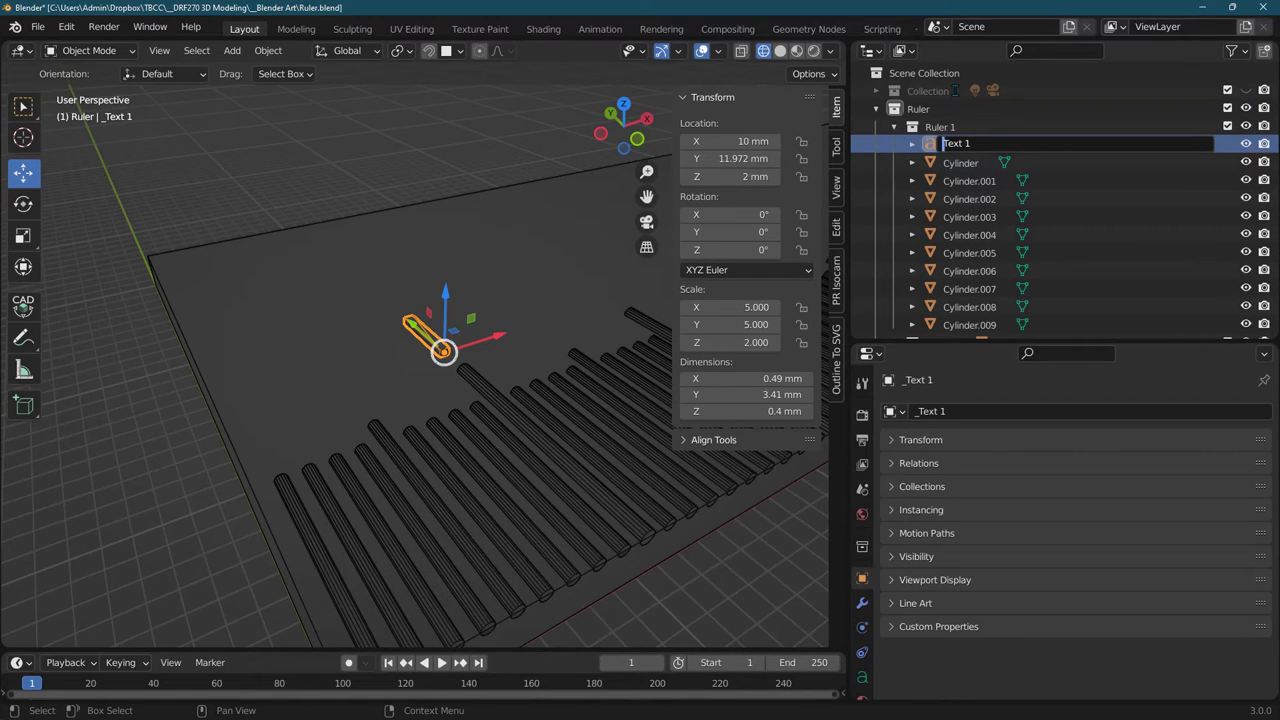
{"action": "key", "text": "Return"}
- Duplicate Text 1 and offset the copy 10 mm along the X axis, above the second centimetre mark
{"action": "scroll", "coordinate": [983, 212], "scroll_direction": "down", "scroll_amount": 3}
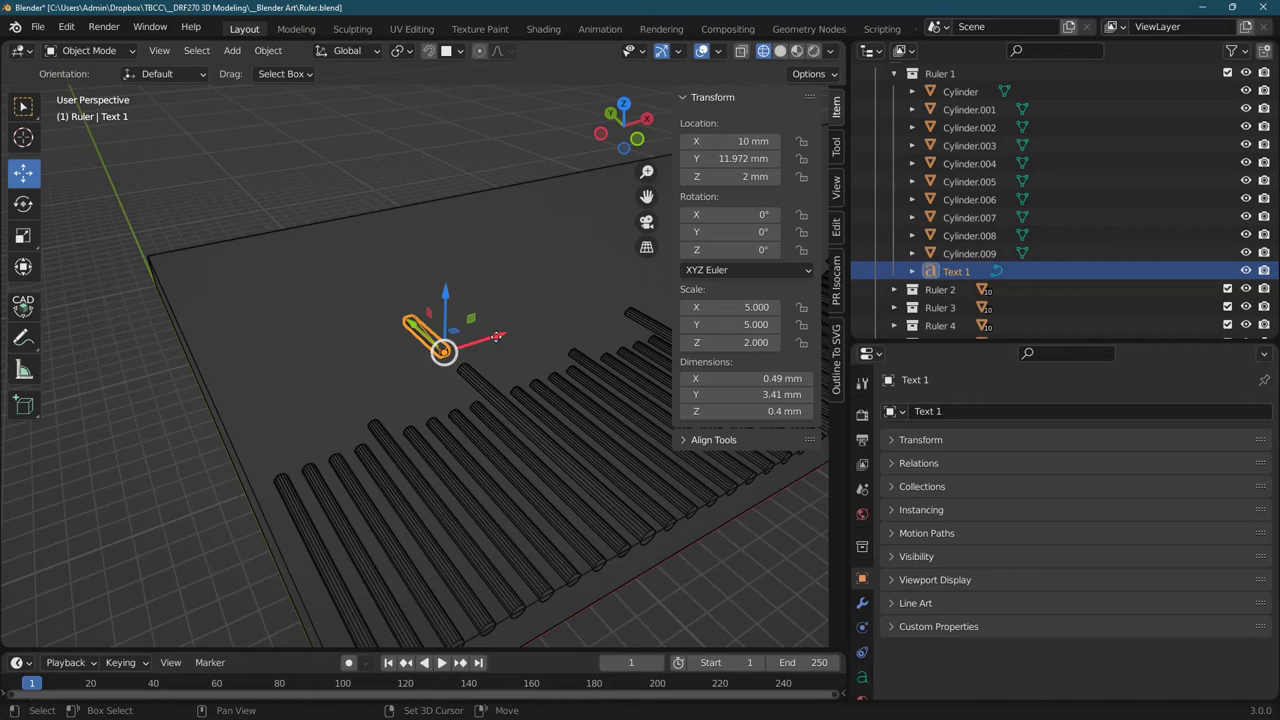
{"action": "key", "text": "shift+d"}
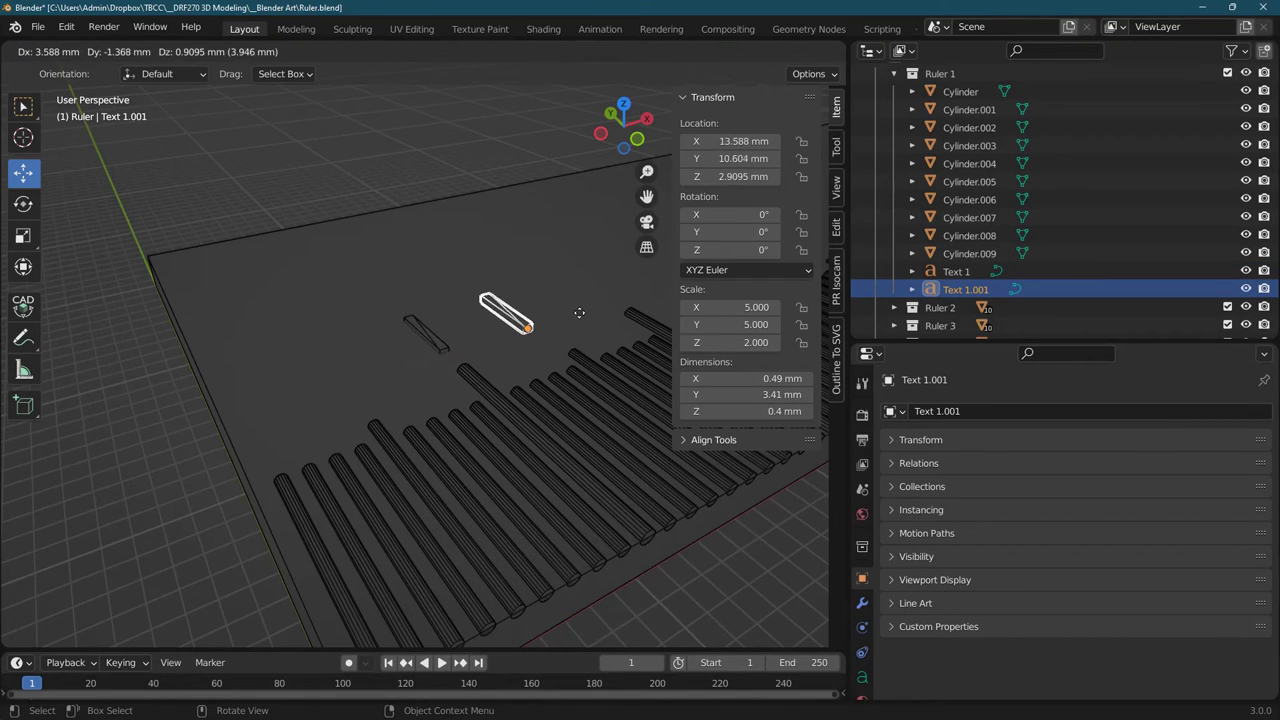
{"action": "type", "text": "x"}
{"action": "type", "text": "10"}
{"action": "key", "text": "Return"}
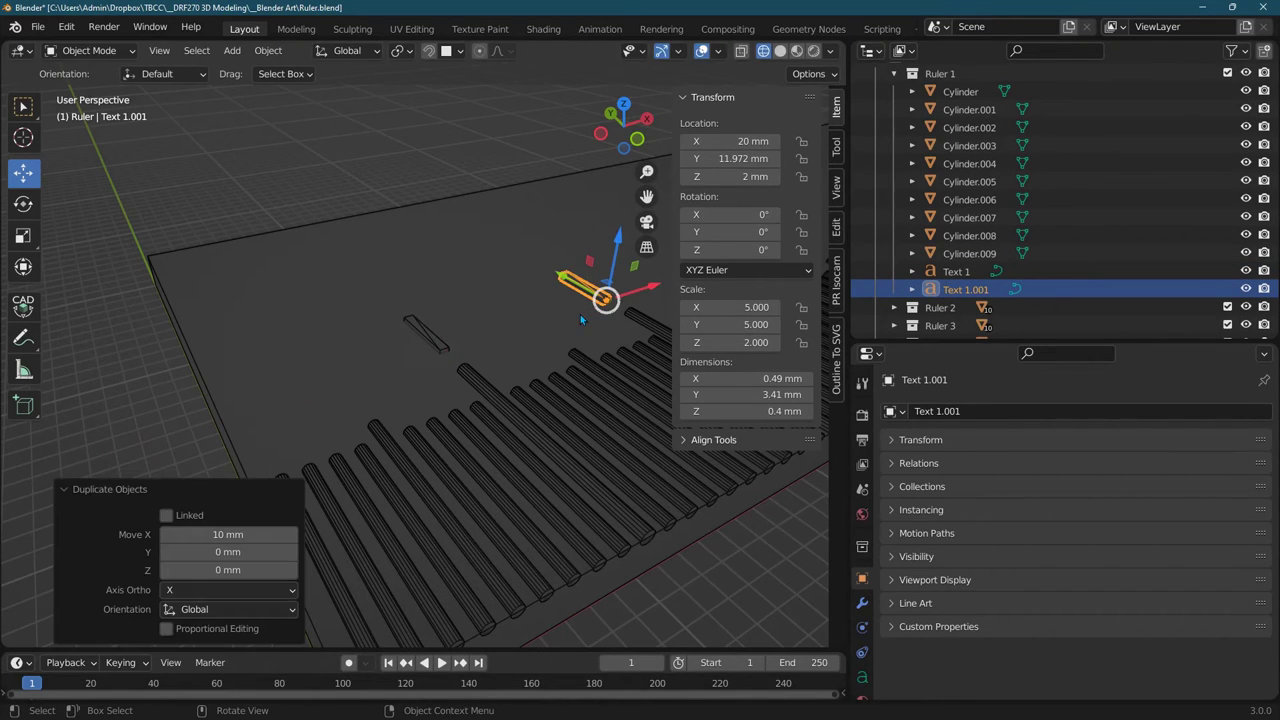
{"action": "scroll", "coordinate": [523, 247], "scroll_direction": "up", "scroll_amount": 5}
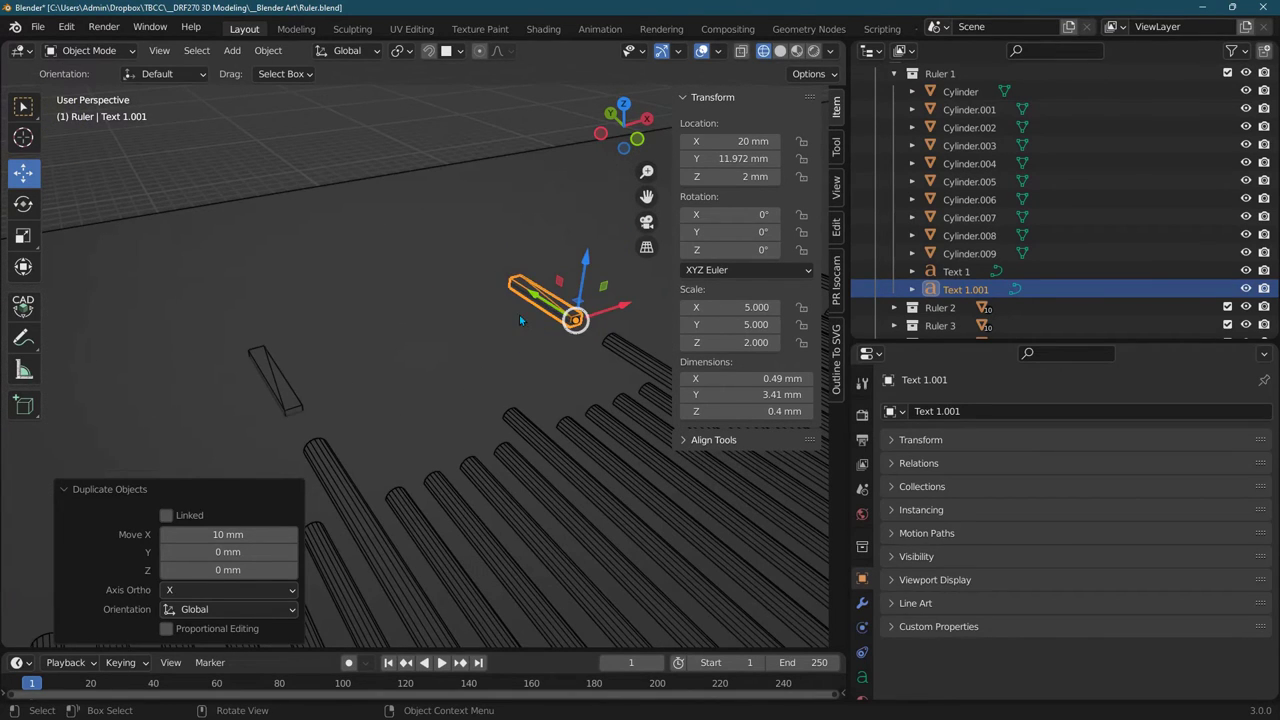
{"action": "key", "text": "ctrl+z"}
{"action": "key", "text": "ctrl+shift+z"}
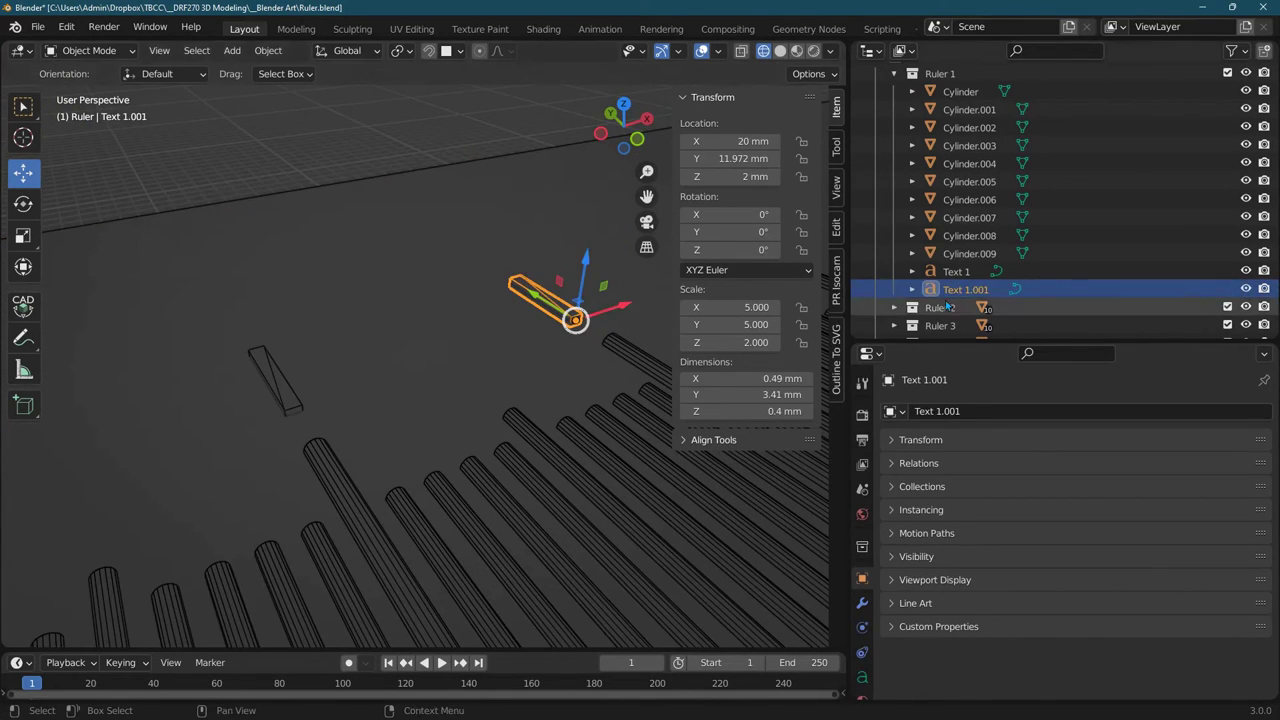
- Rename the duplicated text object as Text 2
{"action": "double_click", "coordinate": [961, 290]}
{"action": "scroll", "coordinate": [963, 285], "scroll_direction": "down", "scroll_amount": 3}
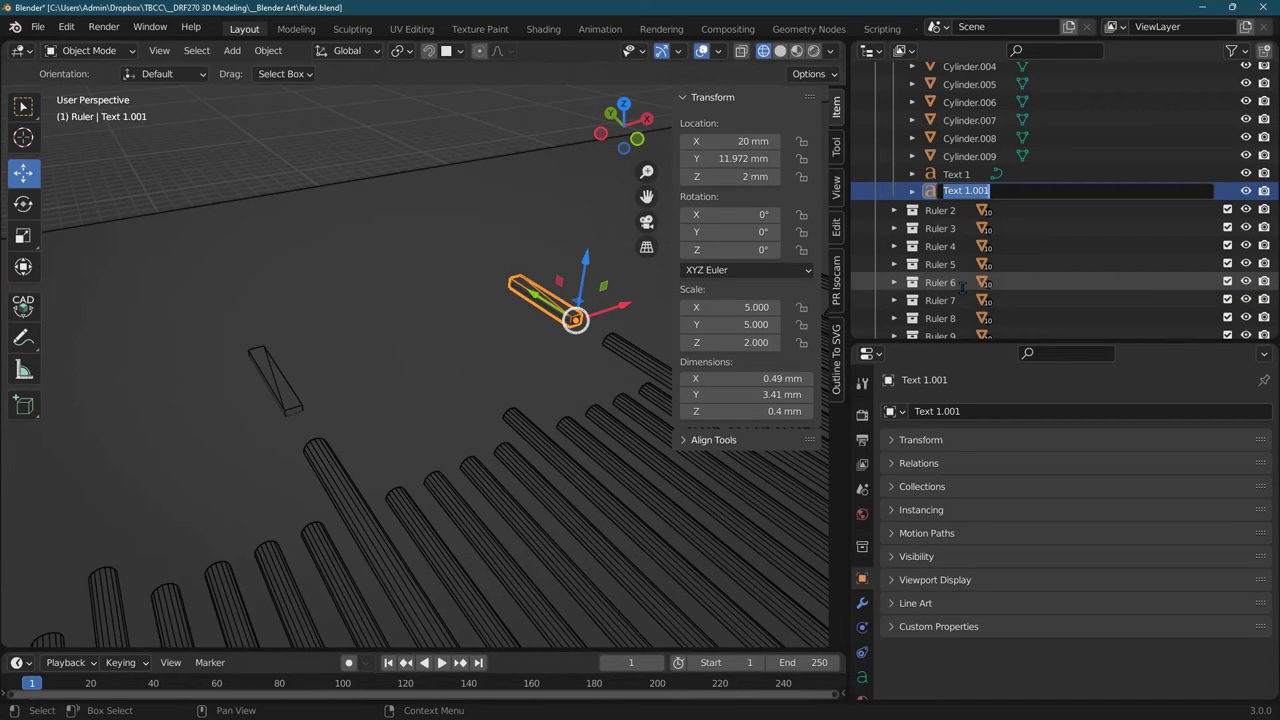
{"action": "key", "text": "End"}
{"action": "key", "text": "BackSpace"}
{"action": "key", "text": "BackSpace"}
{"action": "key", "text": "BackSpace"}
{"action": "key", "text": "BackSpace"}
{"action": "type", "text": "2"}
{"action": "key", "text": "Return"}
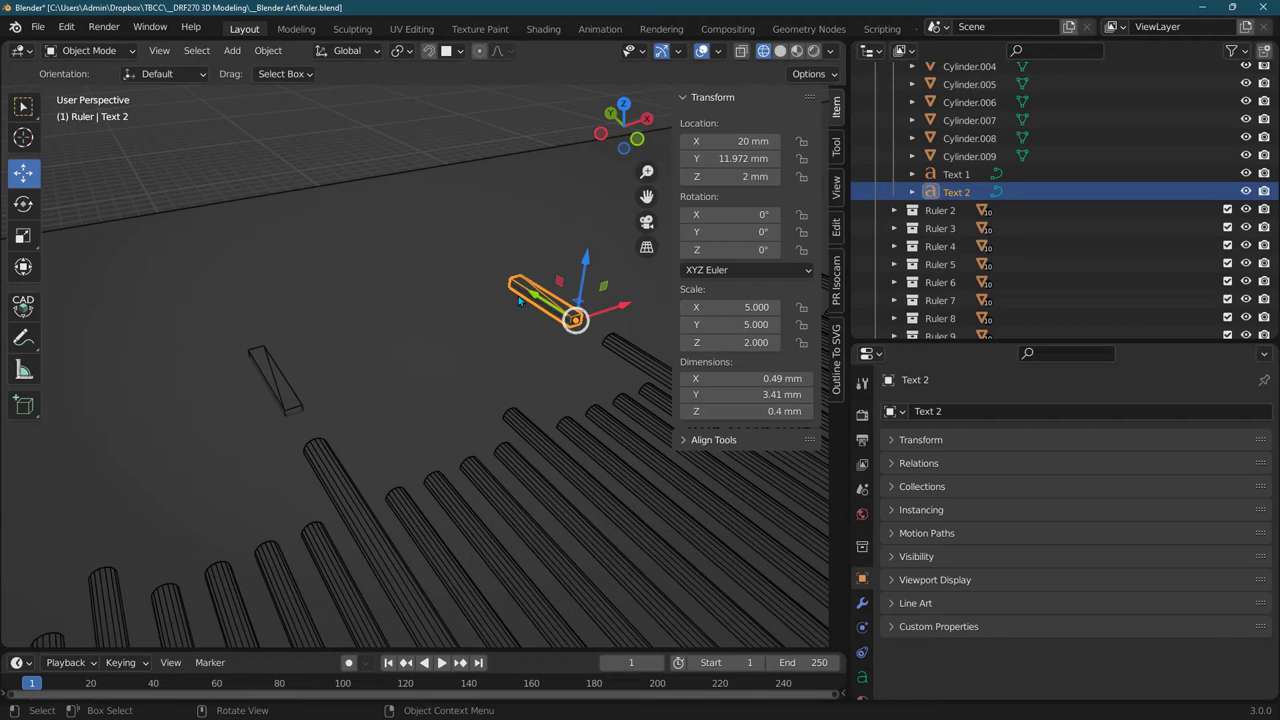
- Replace the text content of Text 2 with the number 2
{"action": "key", "text": "Tab"}
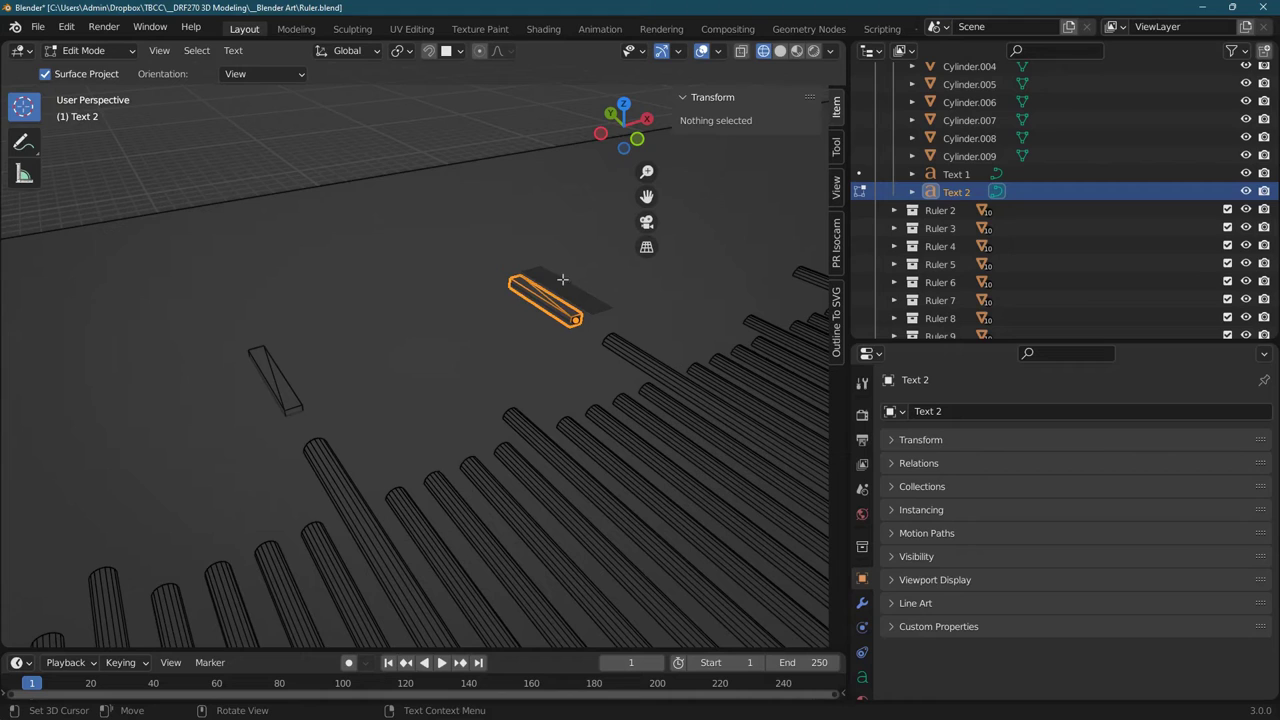
{"action": "type", "text": "2"}
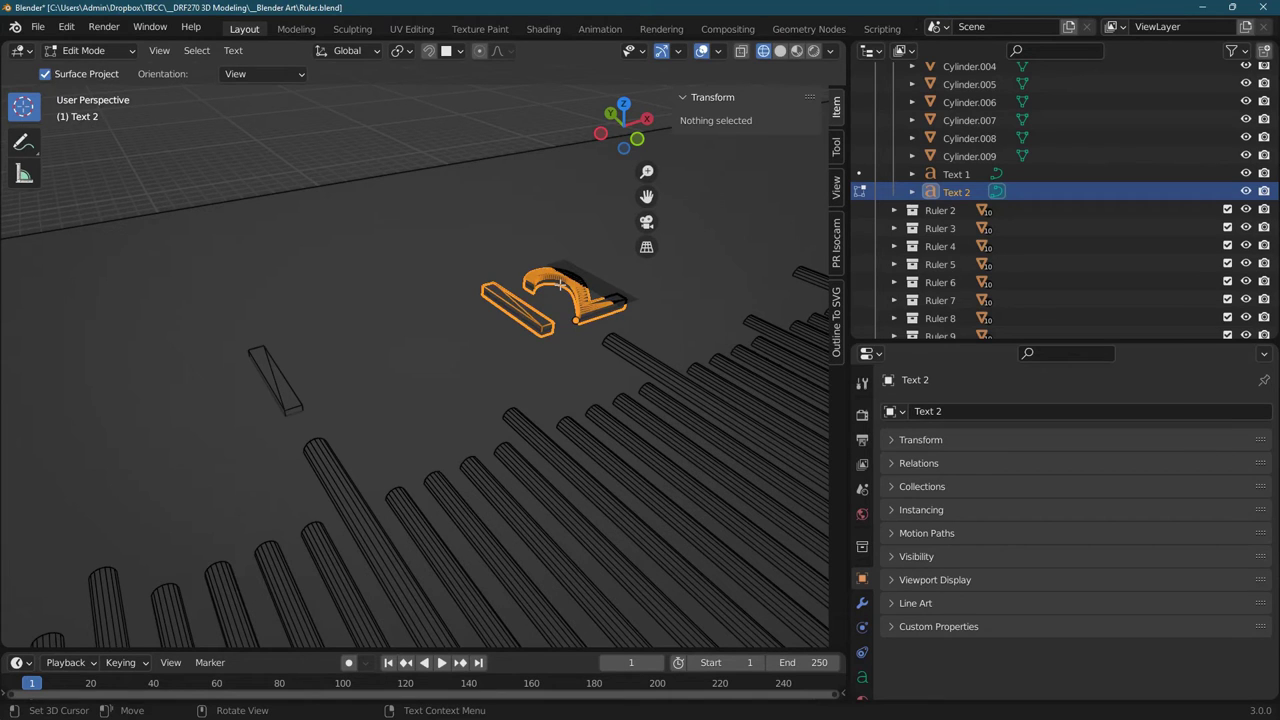
{"action": "key", "text": "BackSpace"}
{"action": "key", "text": "BackSpace"}
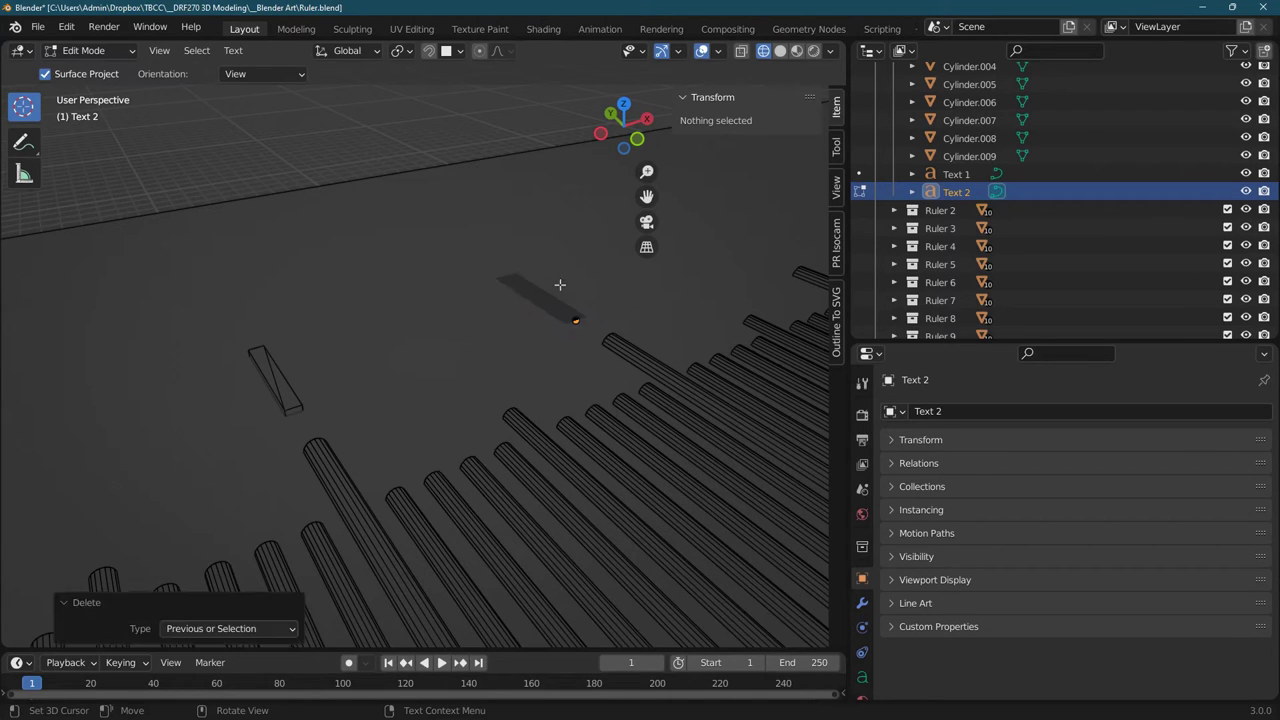
{"action": "type", "text": "2"}
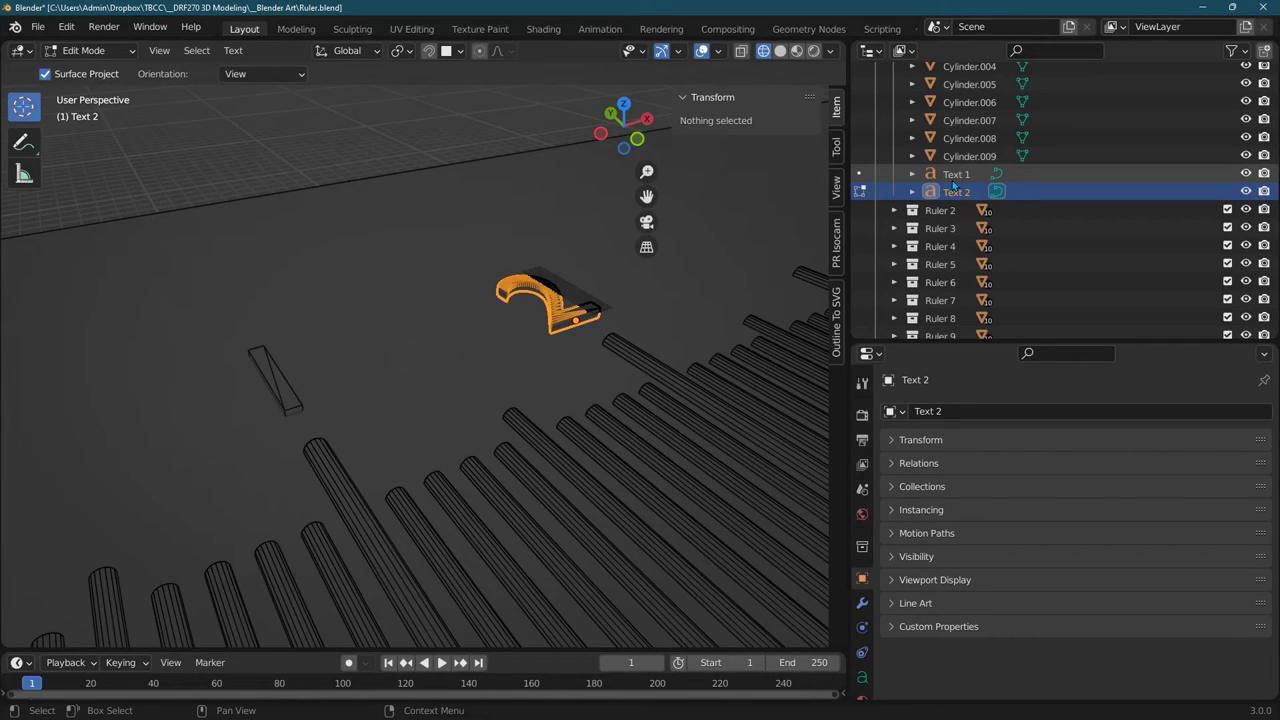
{"action": "key", "text": "Tab"}
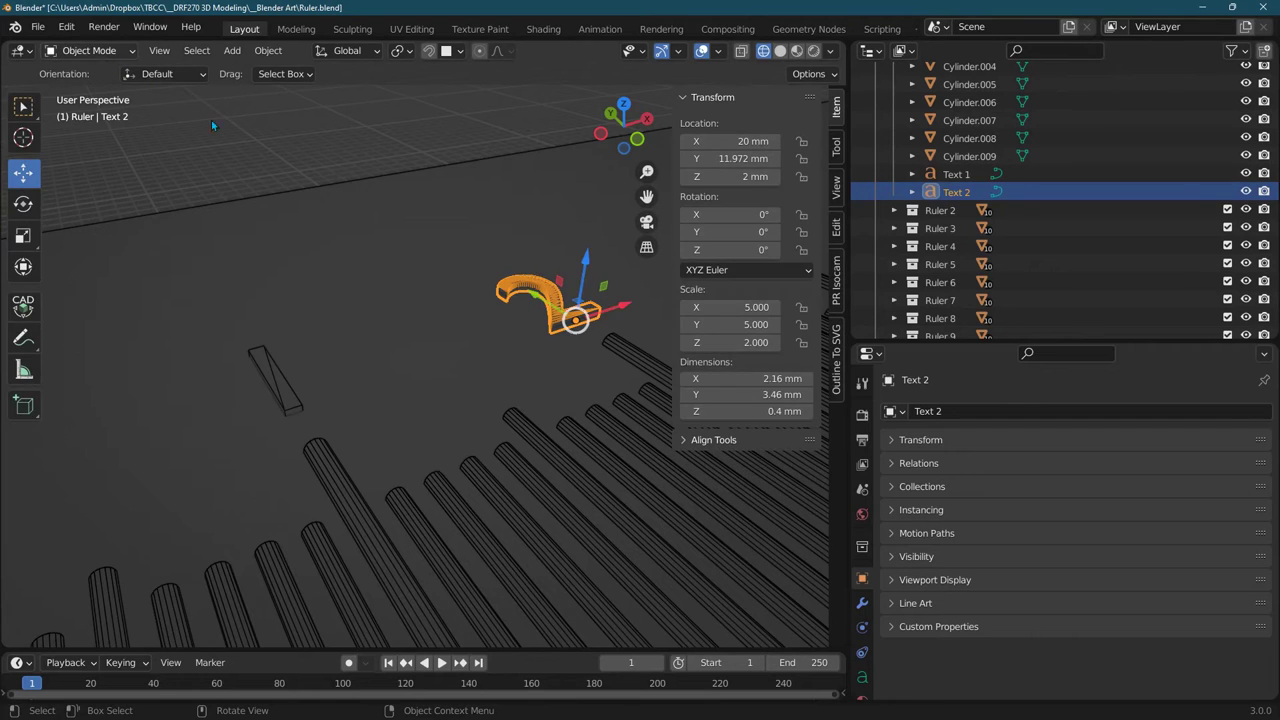
- Move Text 2 from the Ruler 1 collection into the Ruler 2 collection and expand Ruler 2
{"action": "middle_click_drag", "start_coordinate": [380, 240], "coordinate": [630, 305]}
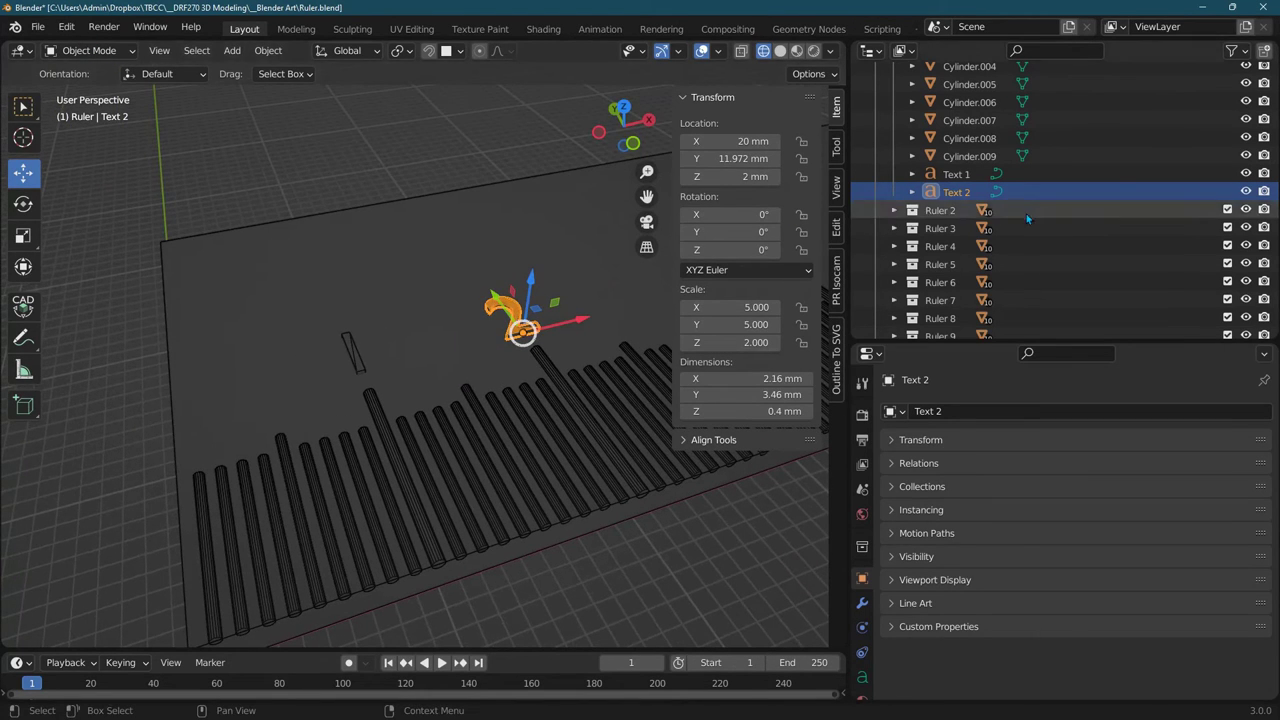
{"action": "scroll", "coordinate": [953, 240], "scroll_direction": "up", "scroll_amount": 3}
{"action": "scroll", "coordinate": [953, 240], "scroll_direction": "up", "scroll_amount": 2}
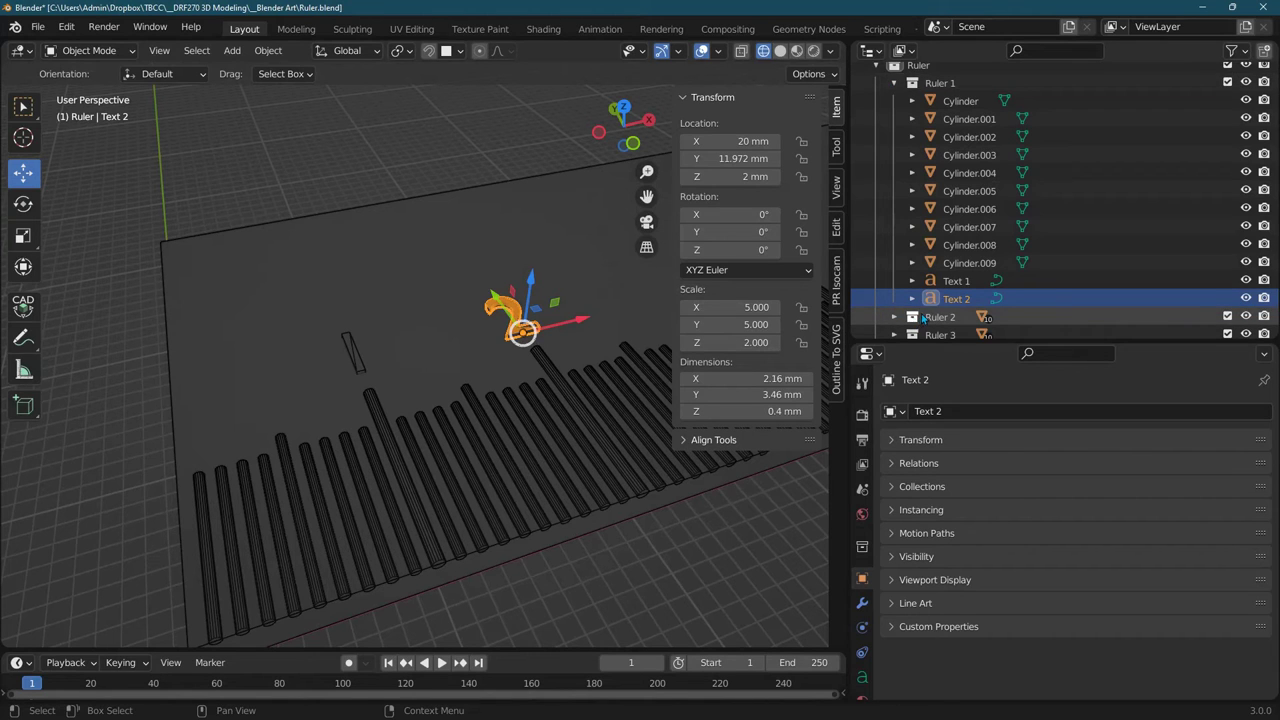
{"action": "scroll", "coordinate": [928, 305], "scroll_direction": "down", "scroll_amount": 1}
{"action": "left_click_drag", "start_coordinate": [946, 274], "coordinate": [932, 291]}
{"action": "left_click", "coordinate": [893, 273]}
{"action": "scroll", "coordinate": [956, 280], "scroll_direction": "down", "scroll_amount": 5}
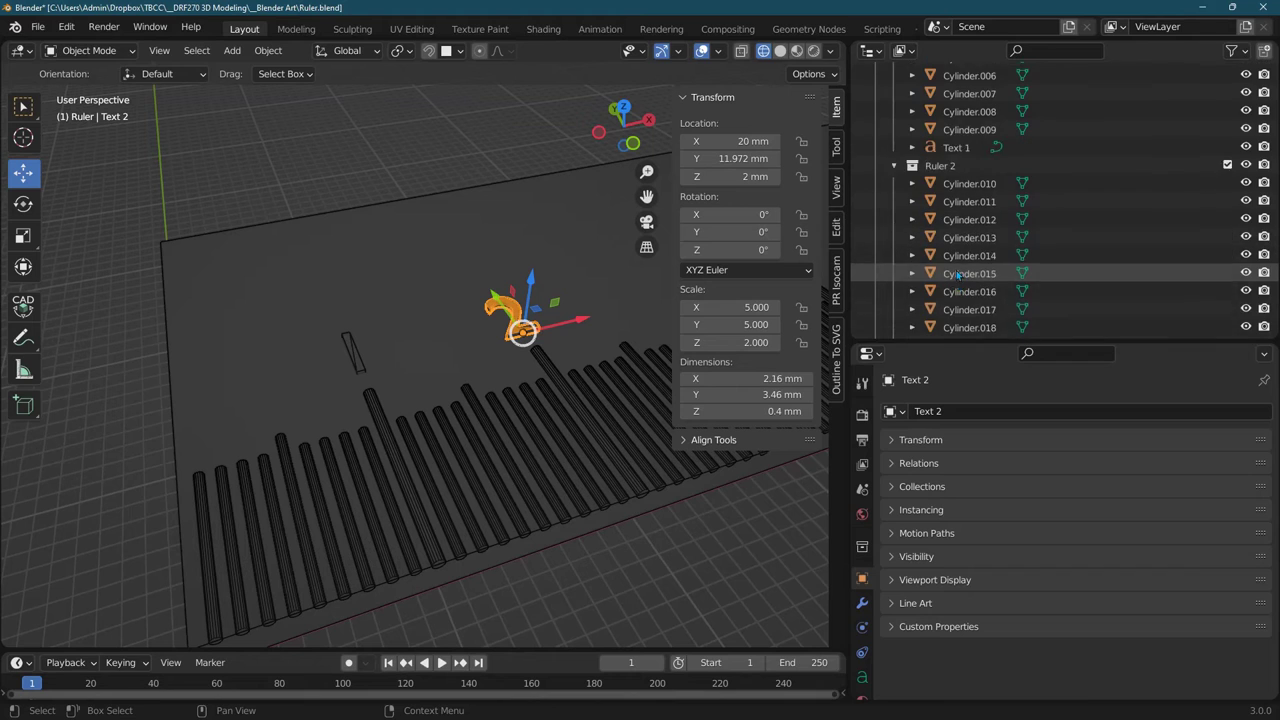
- Enlarge the Outliner area and select Text 1 in the Ruler 1 collection
{"action": "left_click_drag", "start_coordinate": [967, 341], "coordinate": [967, 429]}
{"action": "scroll", "coordinate": [1000, 220], "scroll_direction": "up", "scroll_amount": 7}
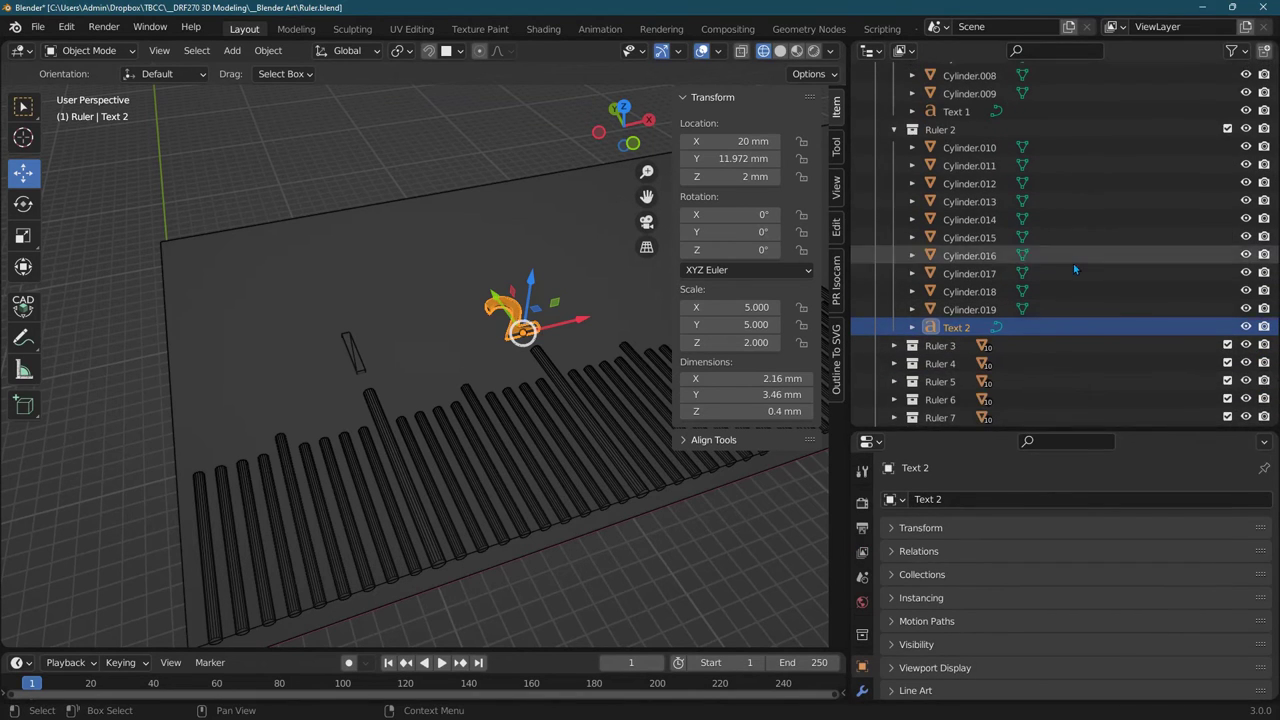
{"action": "left_click", "coordinate": [893, 126]}
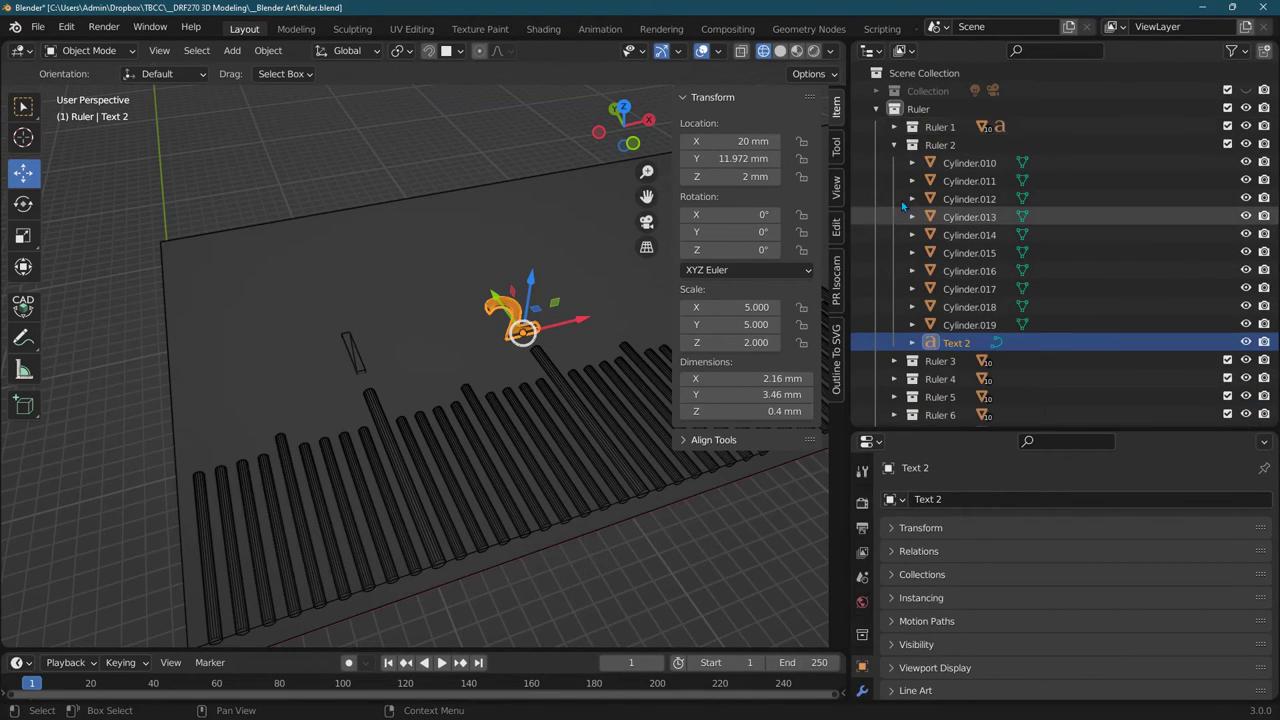
{"action": "scroll", "coordinate": [928, 334], "scroll_direction": "down", "scroll_amount": 1}
{"action": "scroll", "coordinate": [471, 302], "scroll_direction": "down", "scroll_amount": 2}
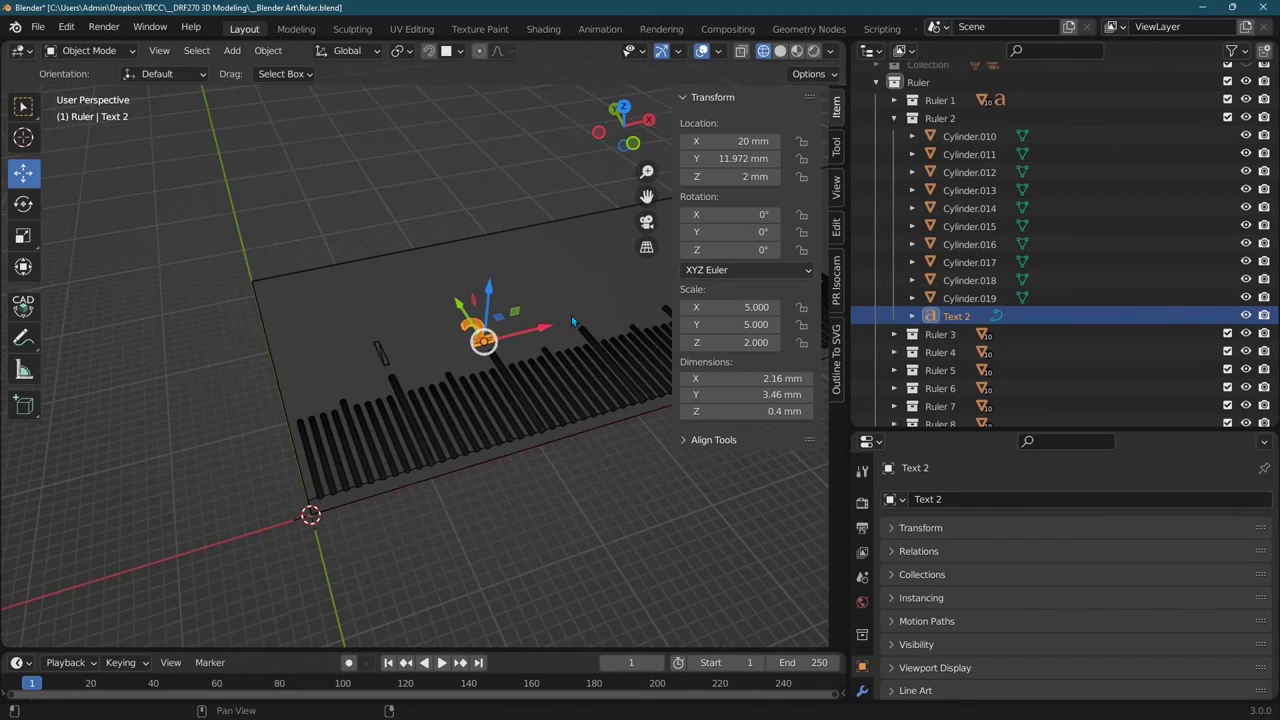
{"action": "left_click", "coordinate": [894, 100]}
{"action": "left_click", "coordinate": [955, 299]}
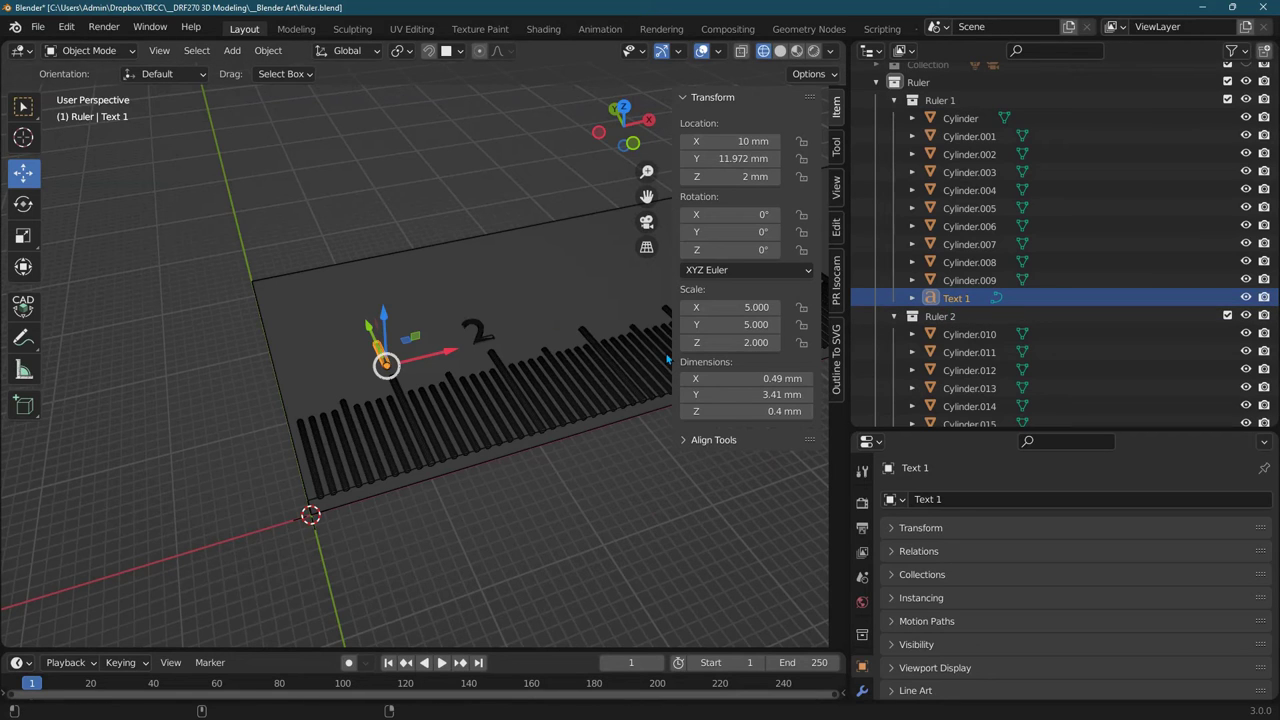
- Duplicate Text 1 and offset the copy -5 mm along the X axis
{"action": "key", "text": "shift+d"}
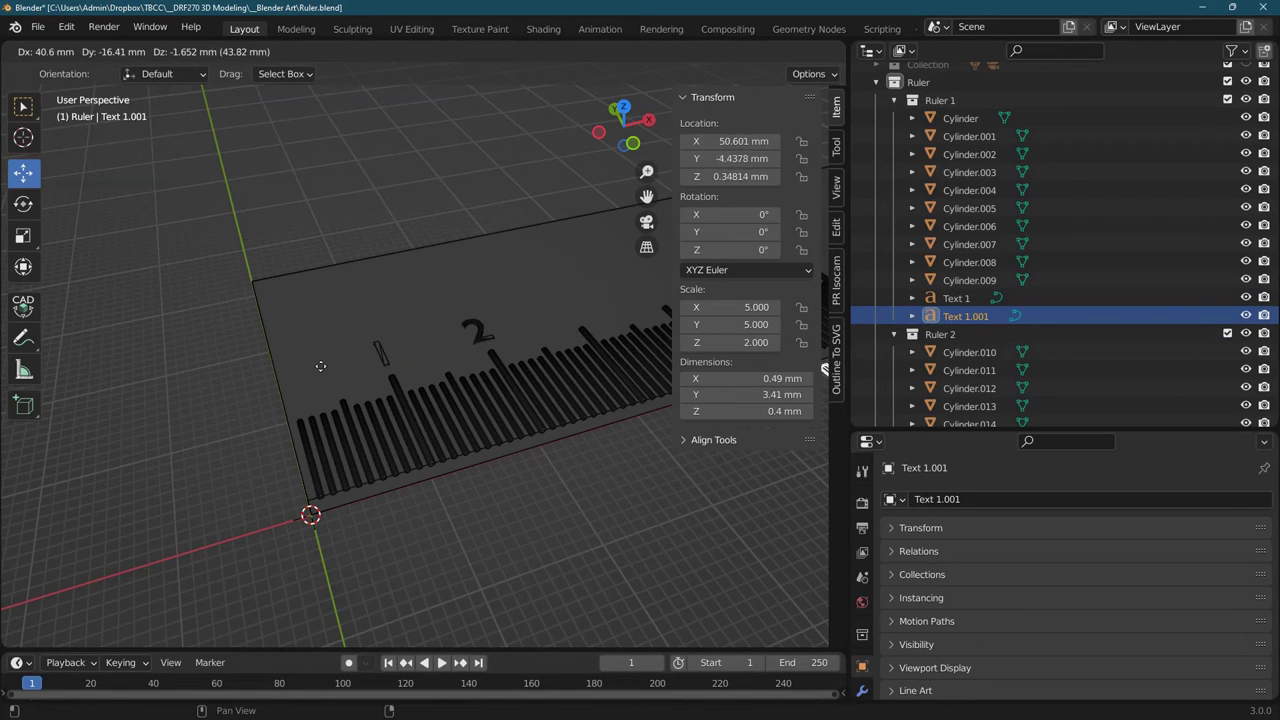
{"action": "key", "text": "x"}
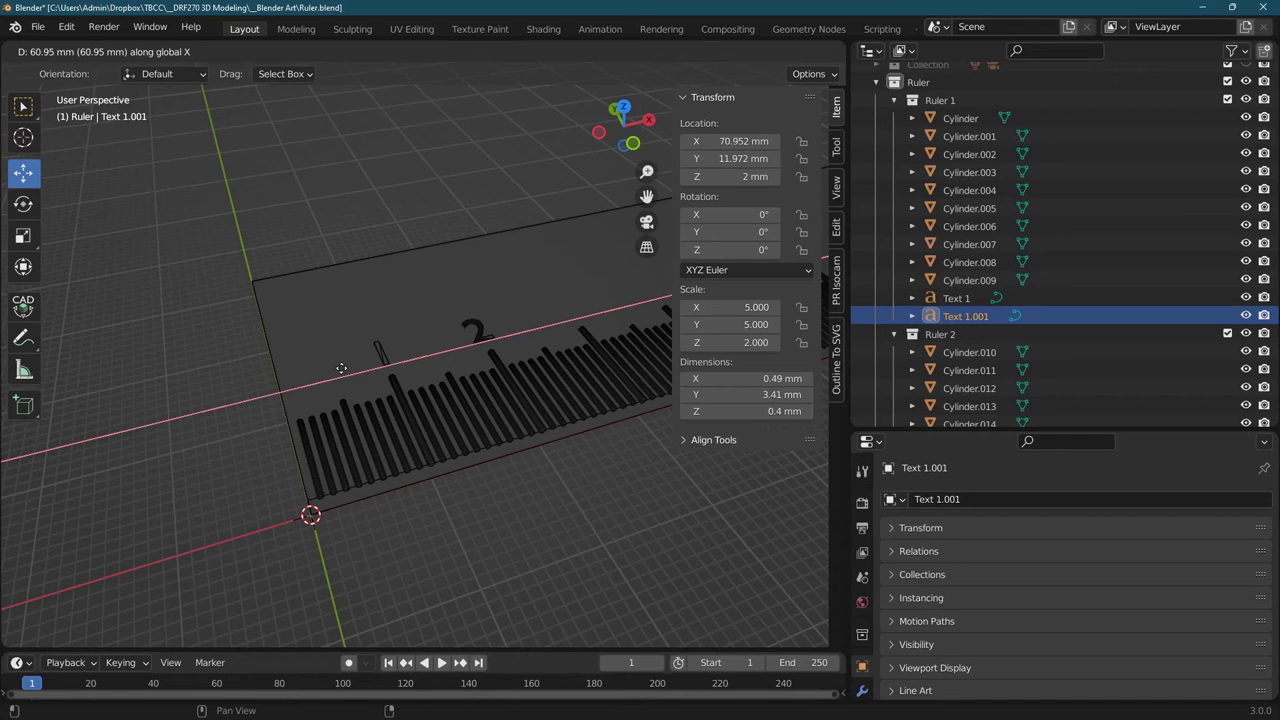
{"action": "type", "text": "-5"}
{"action": "key", "text": "Return"}
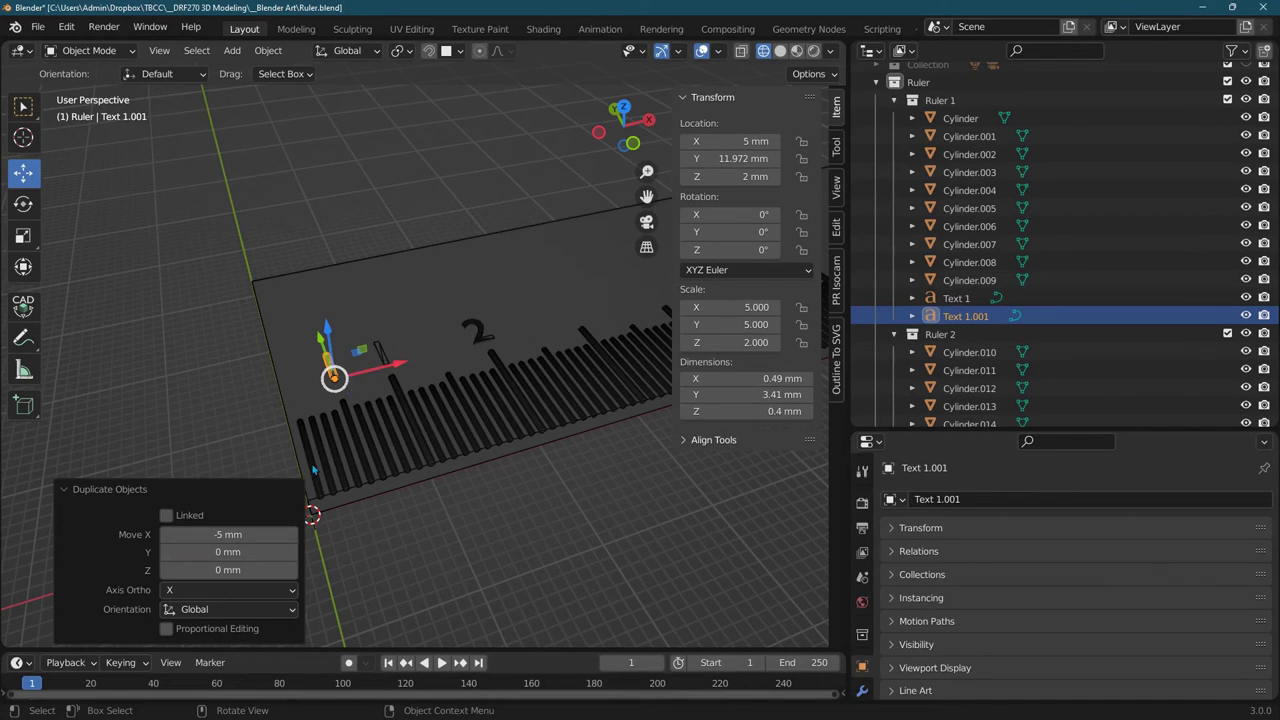
- Replace the duplicated label's text content with cm
{"action": "key", "text": "Tab"}
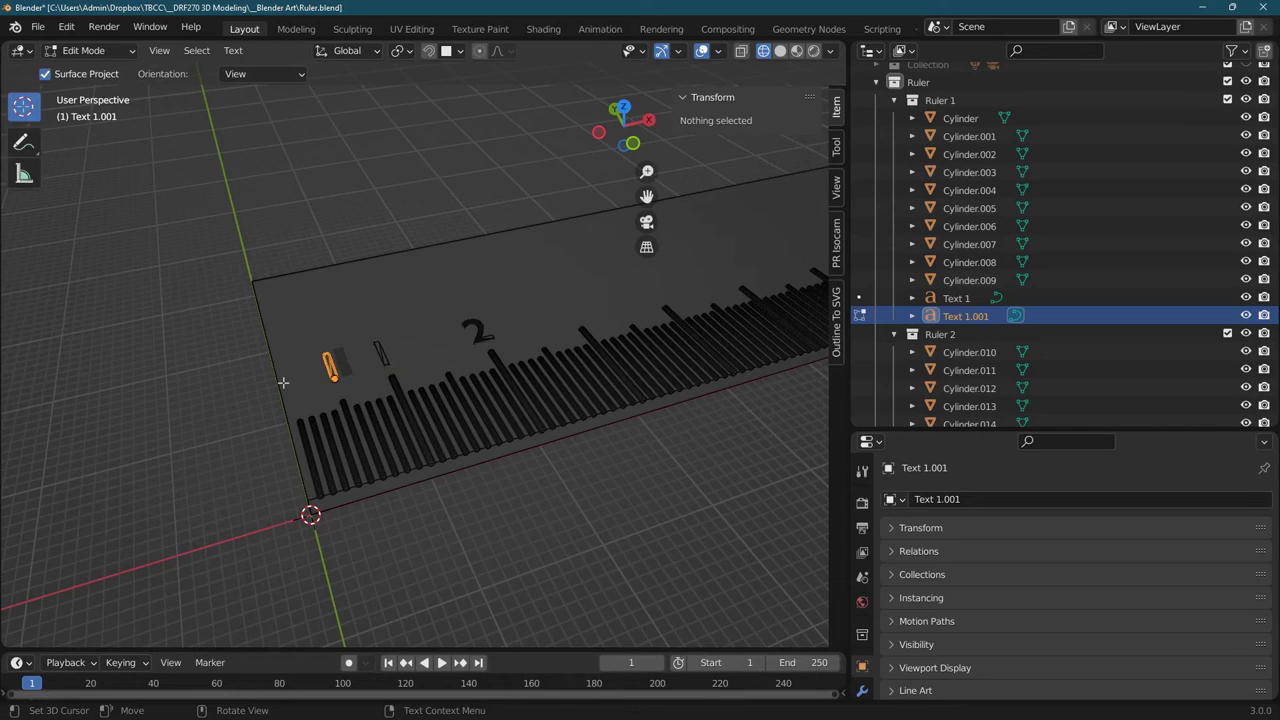
{"action": "key", "text": "ctrl+a"}
{"action": "key", "text": "BackSpace"}
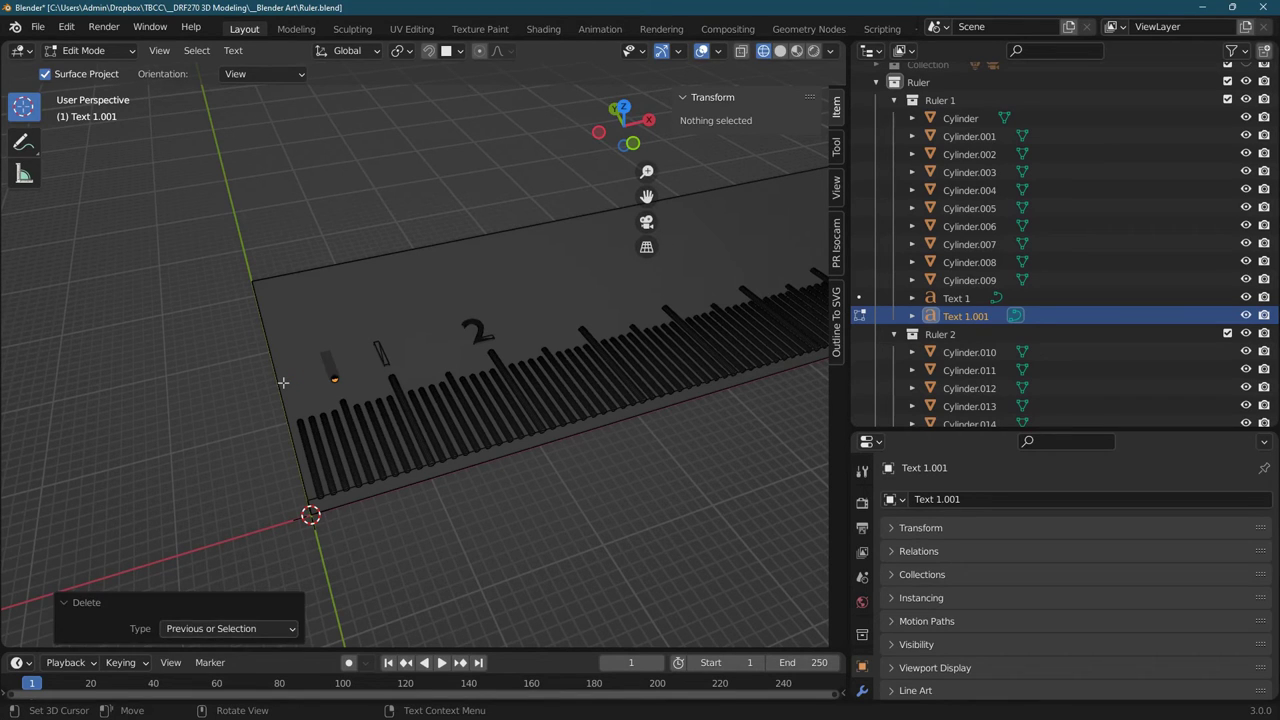
{"action": "type", "text": "cm"}
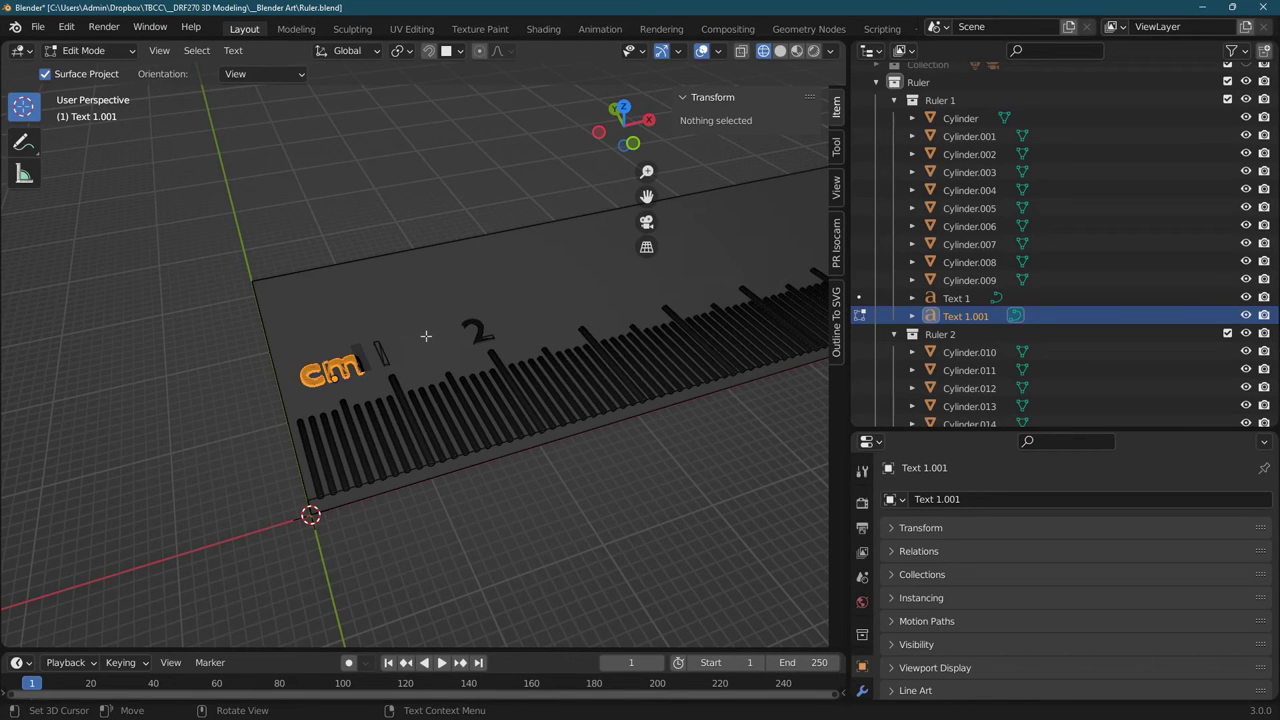
{"action": "key", "text": "Tab"}
- Shift the cm label about -1.6 mm along X and compare its placement with the reference ruler image
{"action": "scroll", "coordinate": [413, 304], "scroll_direction": "up", "scroll_amount": 3}
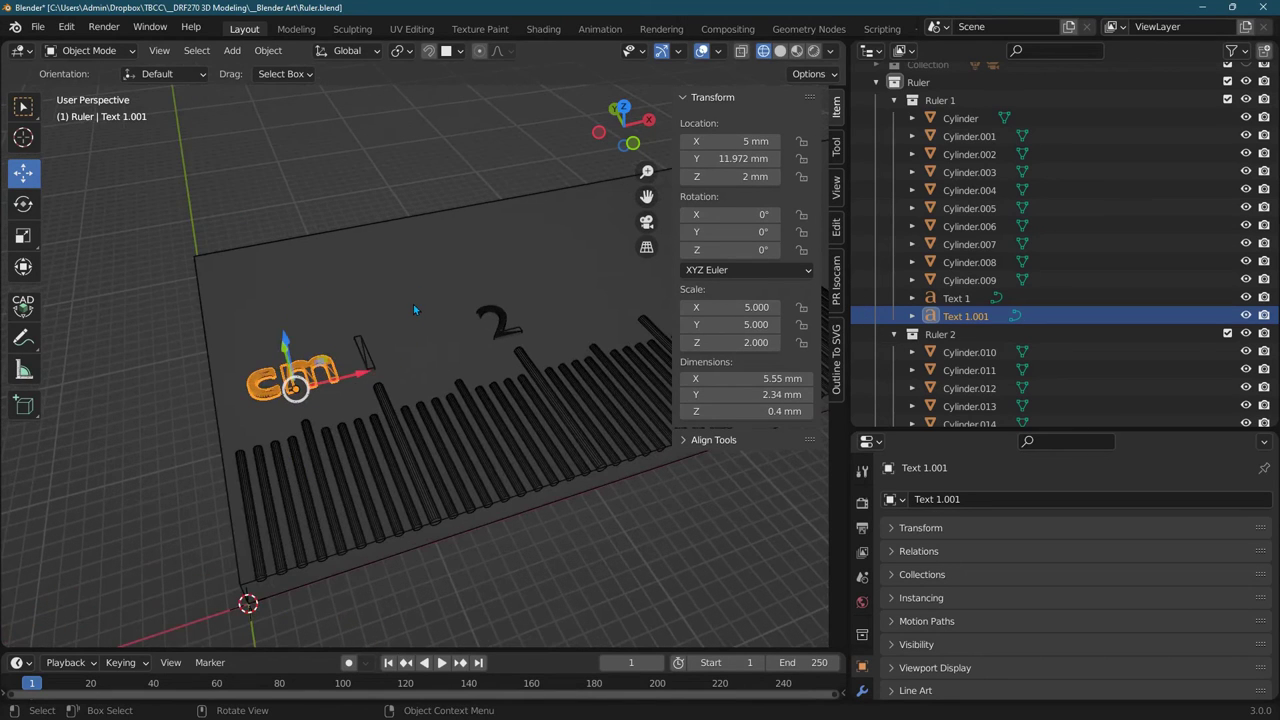
{"action": "key", "text": "g"}
{"action": "key", "text": "x"}
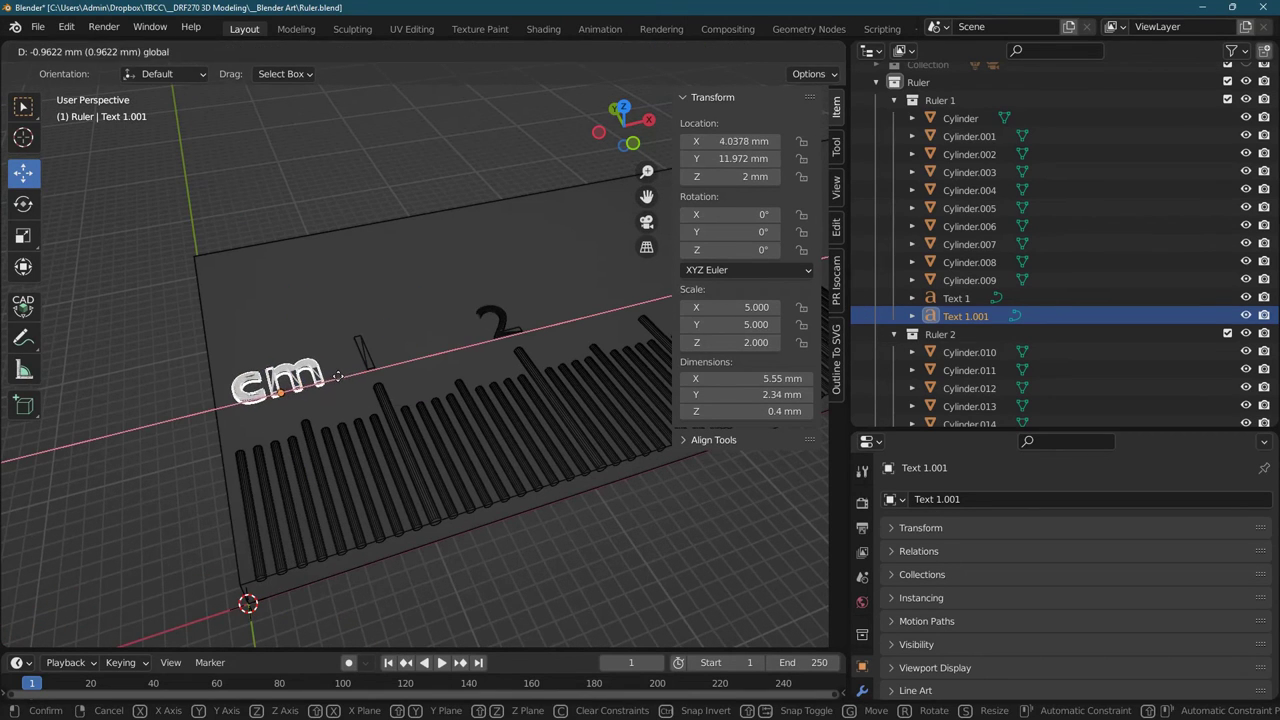
{"action": "left_click", "coordinate": [334, 378]}
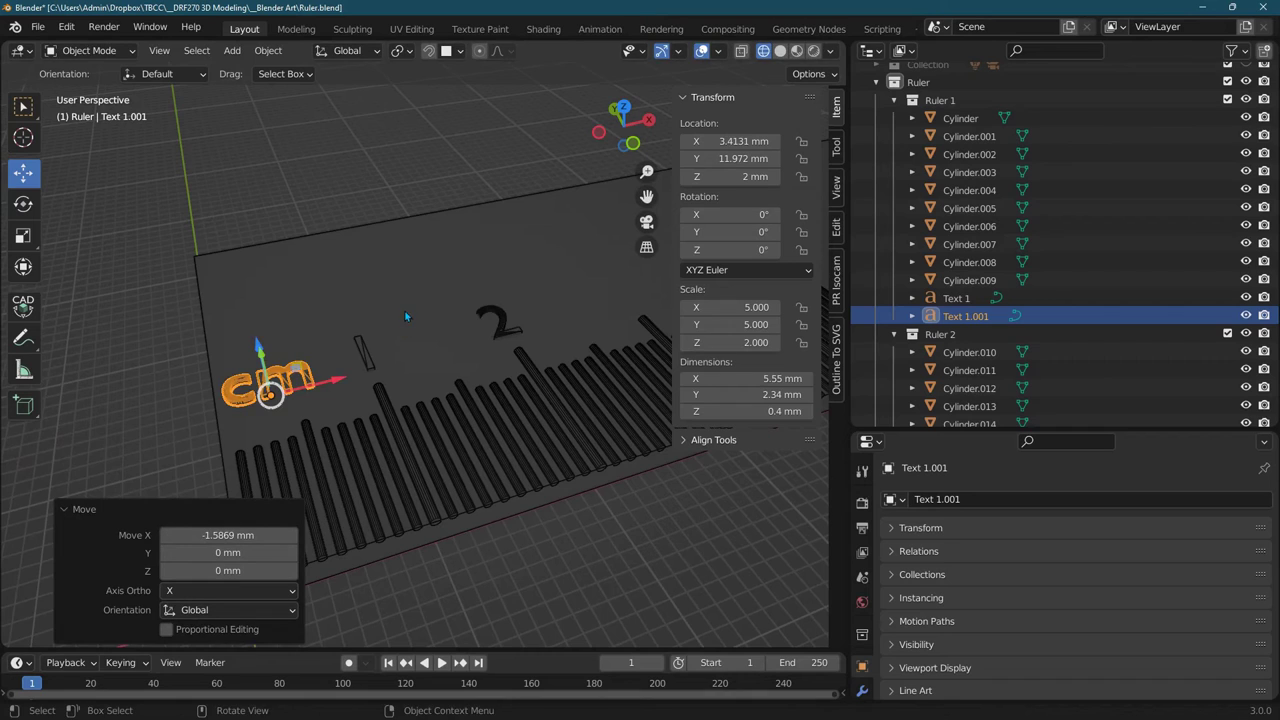
{"action": "middle_click_drag", "start_coordinate": [405, 316], "coordinate": [398, 354]}
{"action": "key", "text": "alt+Tab"}
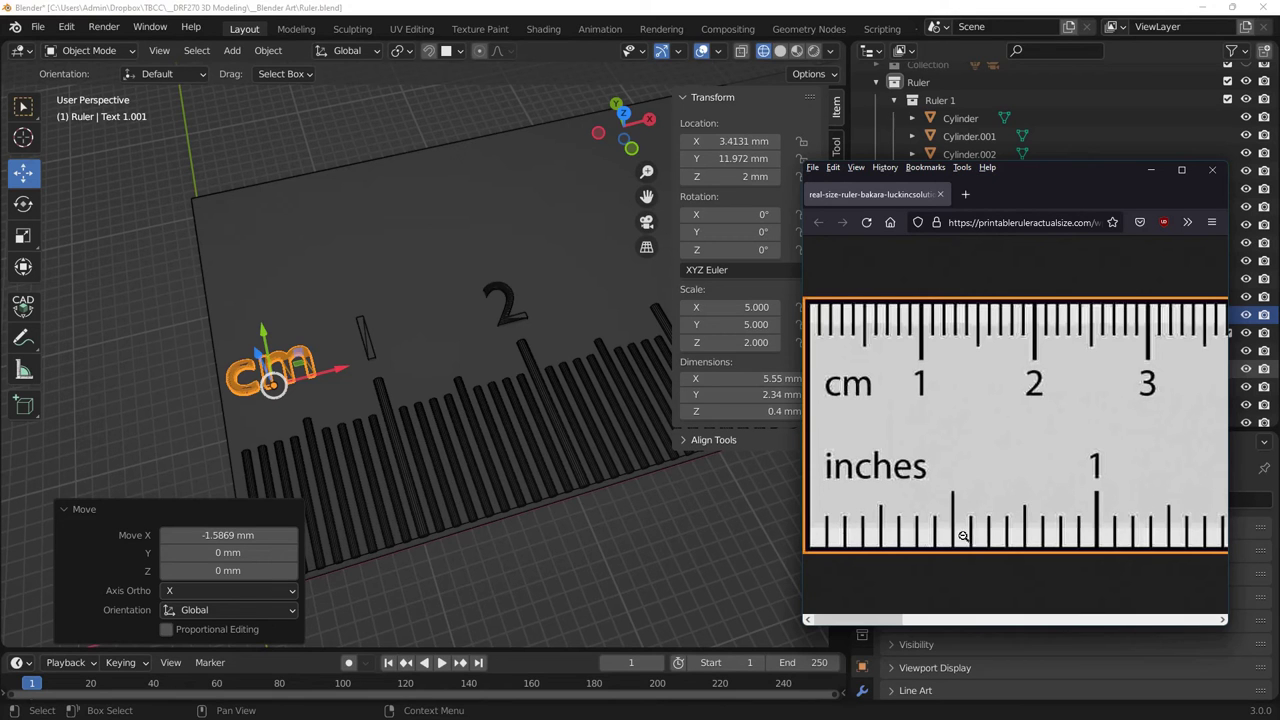
{"action": "middle_click_drag", "start_coordinate": [427, 443], "coordinate": [573, 273]}
{"action": "middle_click_drag", "start_coordinate": [454, 371], "coordinate": [229, 366]}
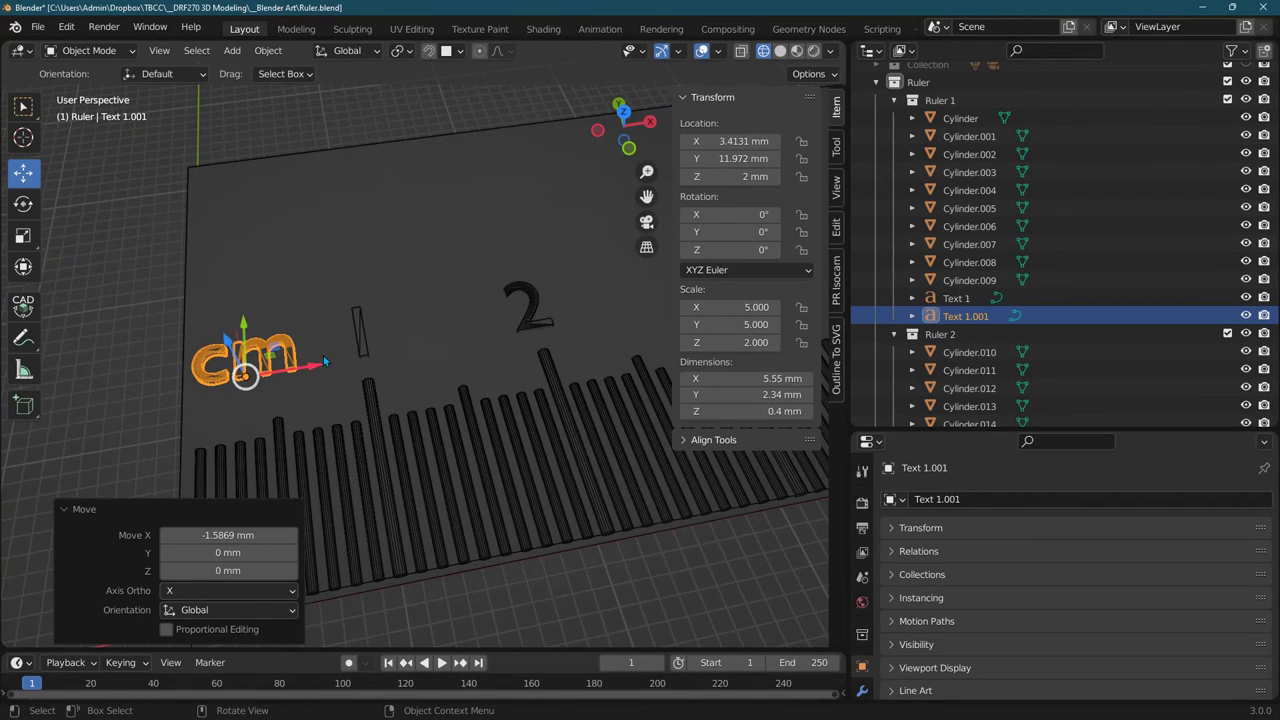
{"action": "middle_click_drag", "start_coordinate": [383, 358], "coordinate": [470, 330]}
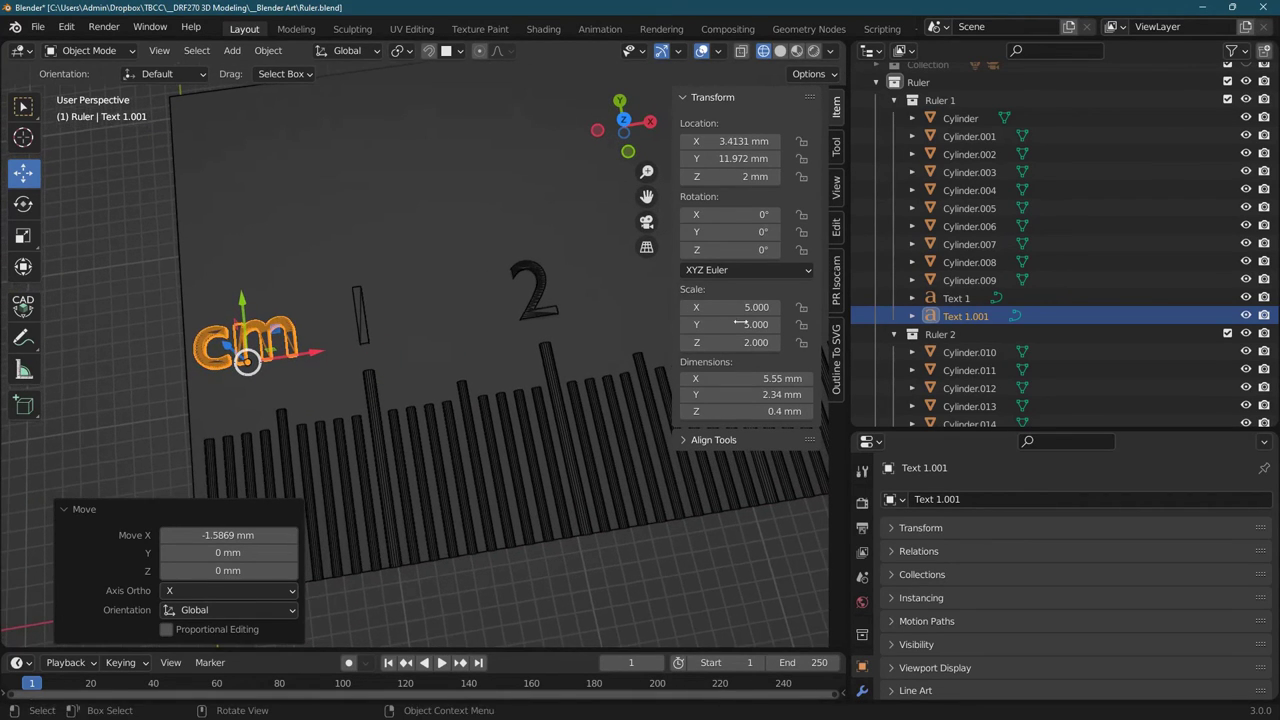
- Rename the cm label object as Text cm
{"action": "left_click", "coordinate": [950, 320]}
{"action": "double_click", "coordinate": [950, 316]}
{"action": "scroll", "coordinate": [950, 318], "scroll_direction": "down", "scroll_amount": 2}
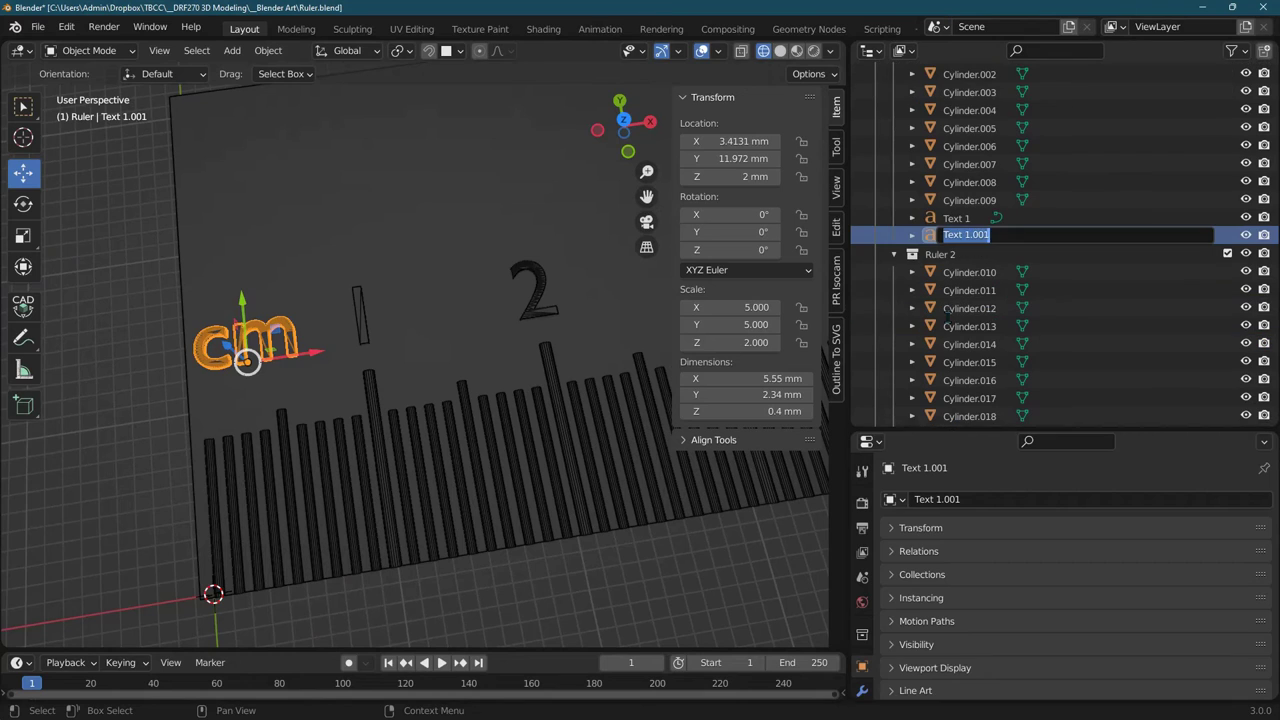
{"action": "key", "text": "End"}
{"action": "key", "text": "BackSpace"}
{"action": "key", "text": "BackSpace"}
{"action": "type", "text": "cm"}
{"action": "key", "text": "Return"}
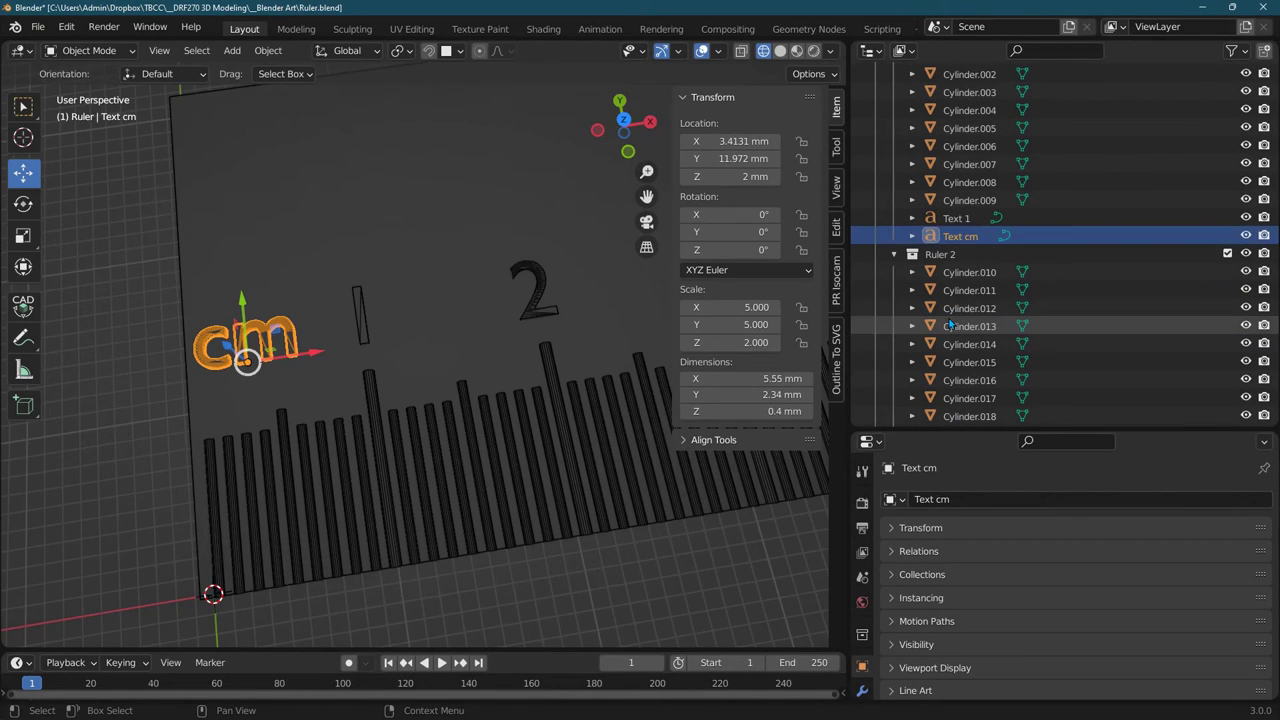
- Move Text cm out of Ruler 1 directly into the parent Ruler collection, leaving Ruler 1 and Ruler 2 collapsed
{"action": "scroll", "coordinate": [900, 250], "scroll_direction": "up", "scroll_amount": 2}
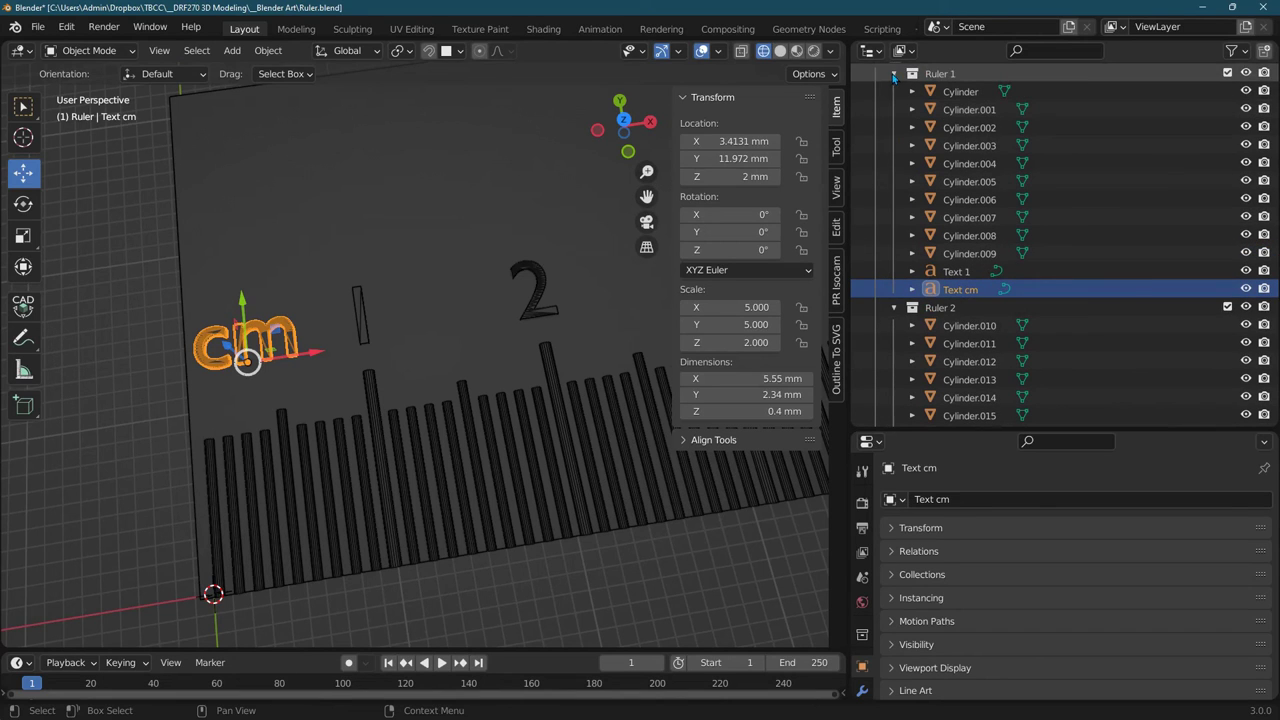
{"action": "left_click", "coordinate": [894, 308]}
{"action": "scroll", "coordinate": [978, 313], "scroll_direction": "down", "scroll_amount": 2}
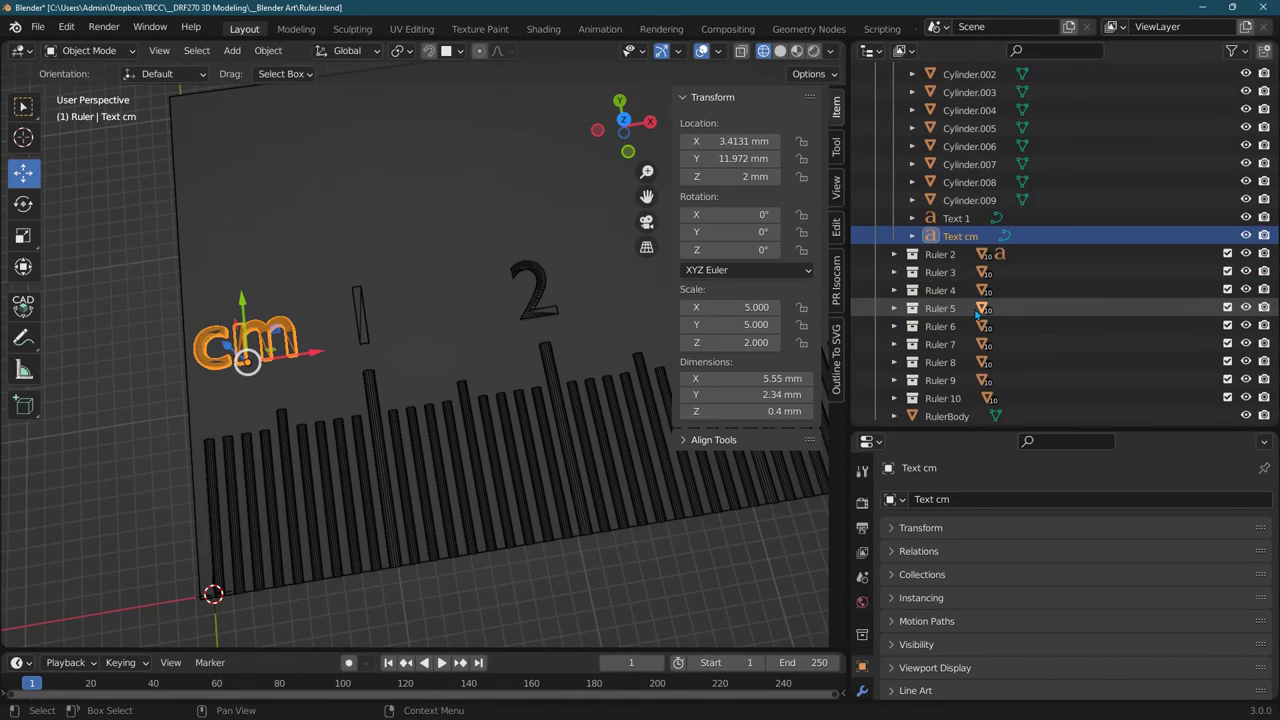
{"action": "scroll", "coordinate": [978, 313], "scroll_direction": "down", "scroll_amount": 1}
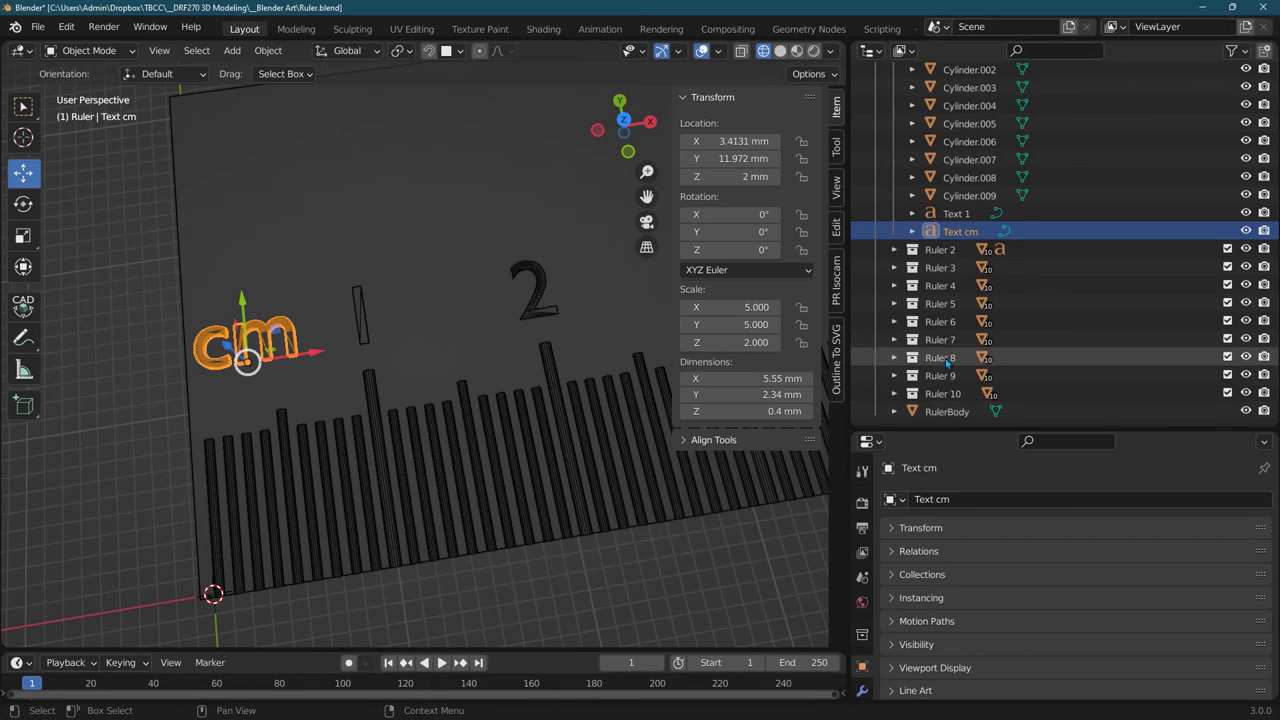
{"action": "left_click_drag", "start_coordinate": [933, 232], "coordinate": [945, 404]}
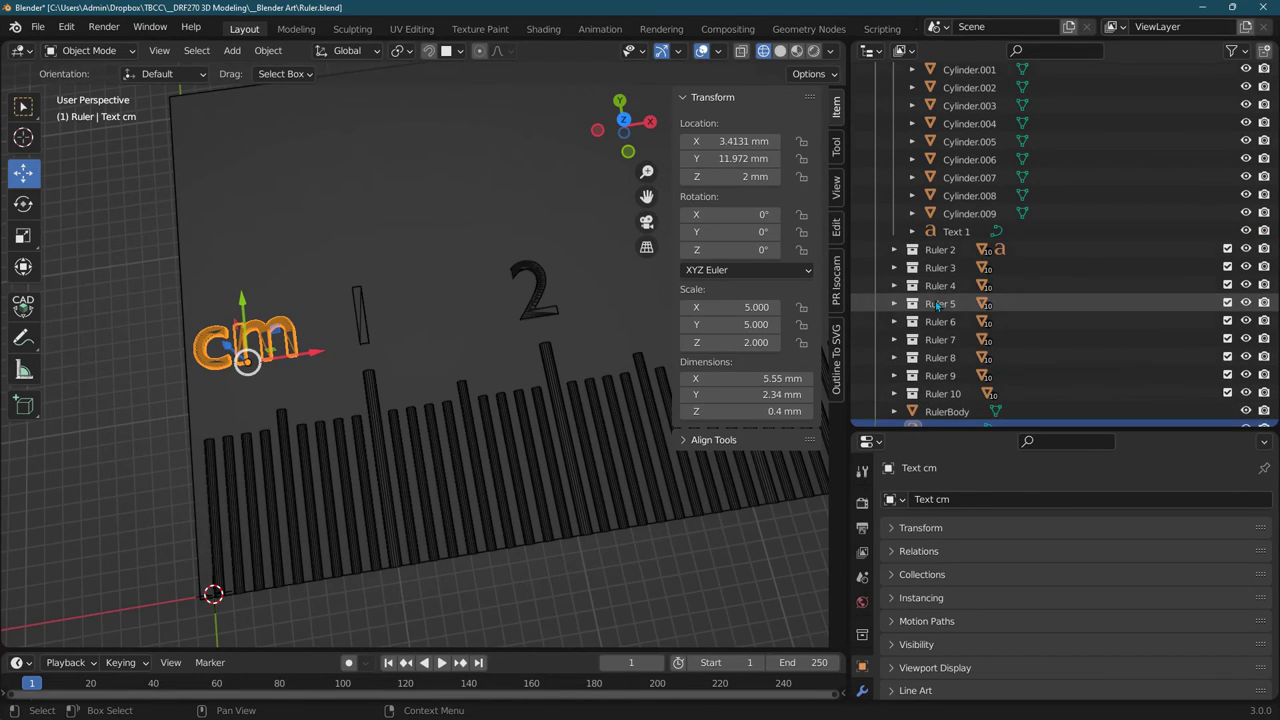
{"action": "scroll", "coordinate": [947, 400], "scroll_direction": "down", "scroll_amount": 1}
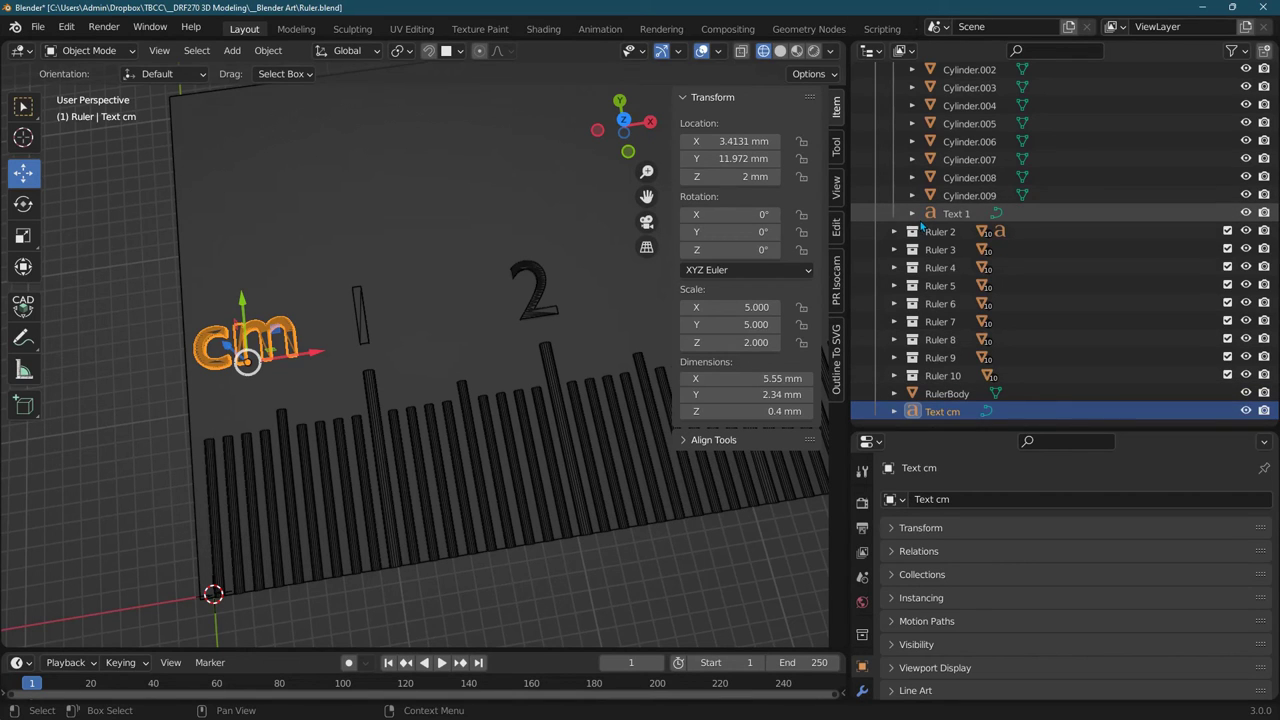
{"action": "left_click_drag", "start_coordinate": [922, 227], "coordinate": [924, 230]}
{"action": "scroll", "coordinate": [936, 240], "scroll_direction": "up", "scroll_amount": 2}
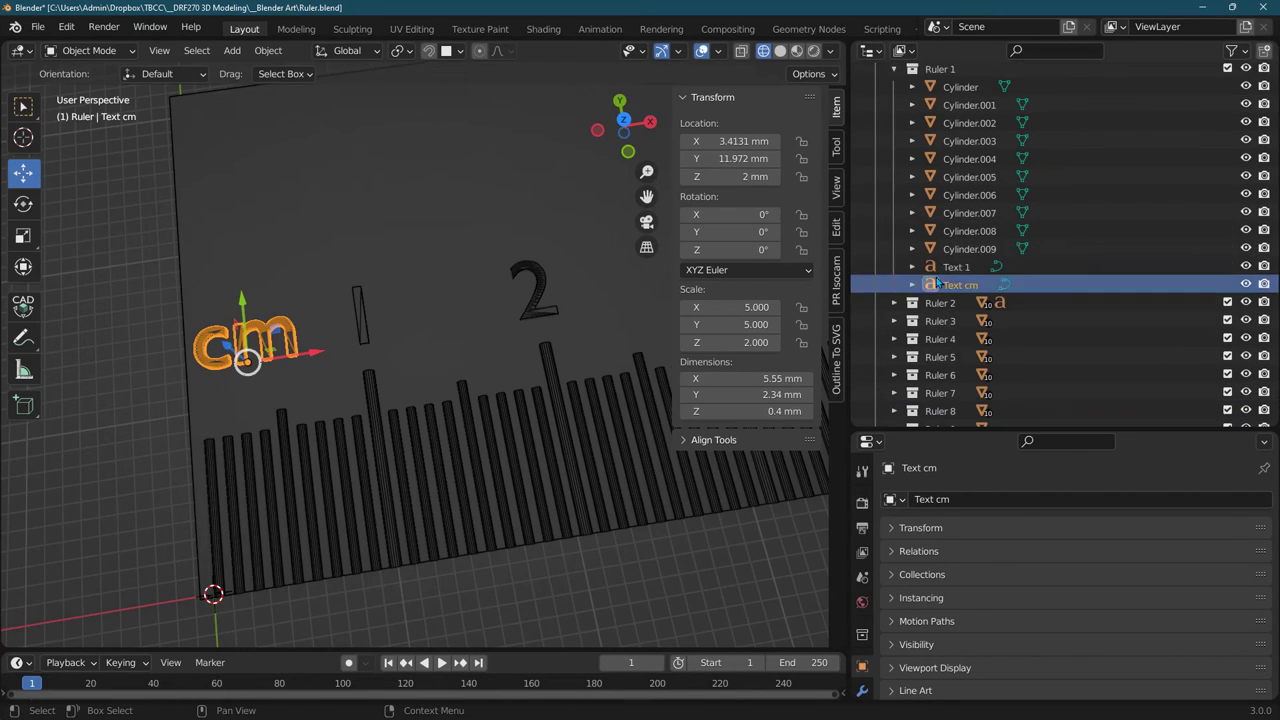
{"action": "scroll", "coordinate": [926, 283], "scroll_direction": "up", "scroll_amount": 1}
{"action": "left_click_drag", "start_coordinate": [933, 313], "coordinate": [921, 110]}
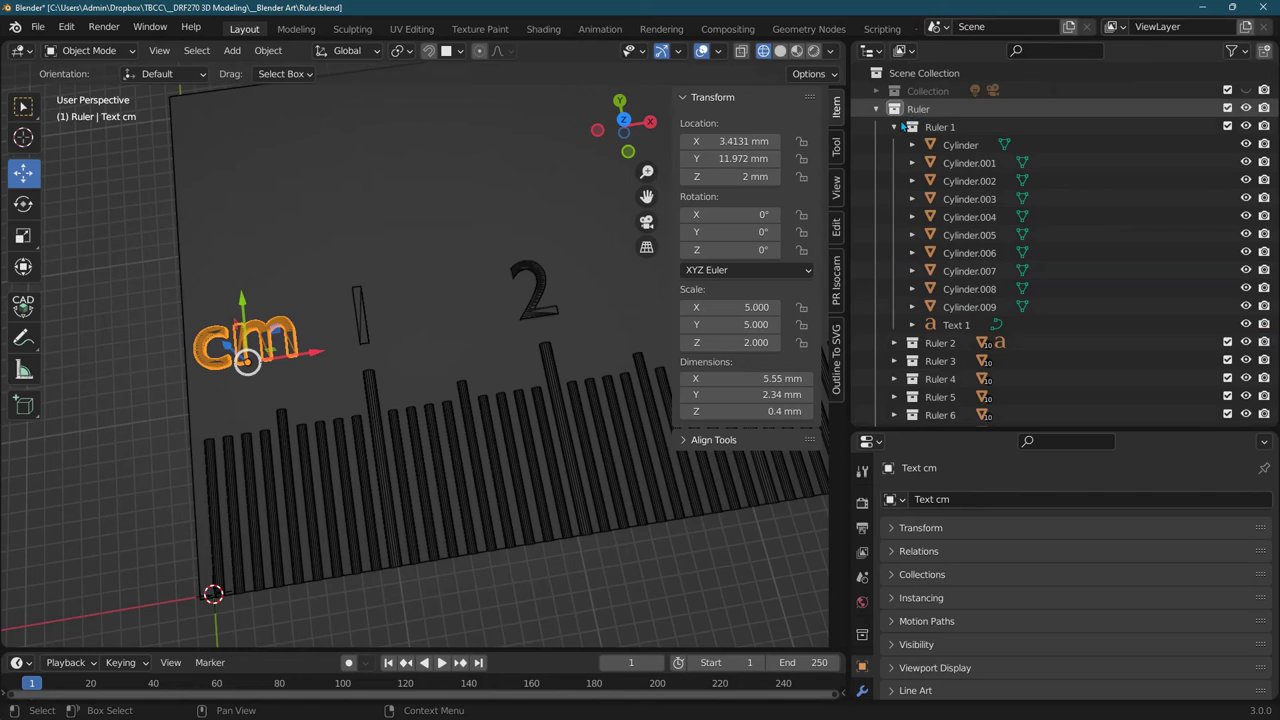
{"action": "left_click", "coordinate": [895, 127]}
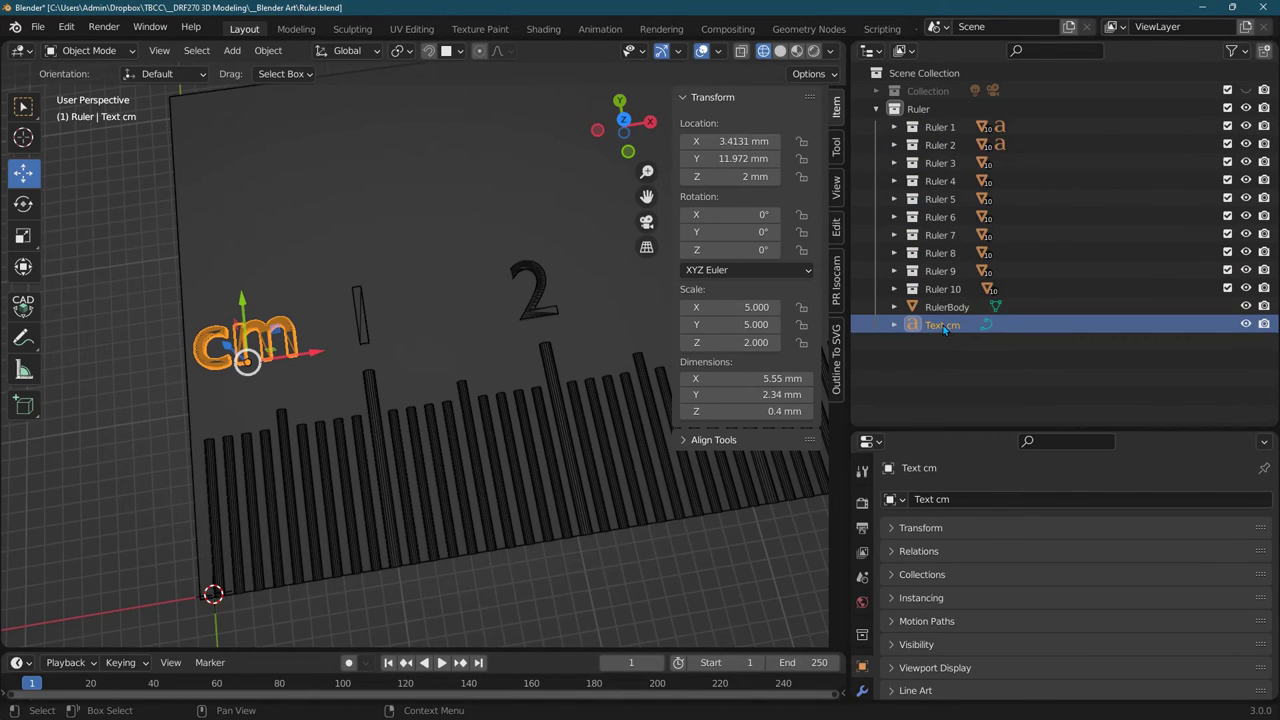
- Examine the cm, 1 and 2 labels and the raised marks along the ruler from several angles
{"action": "scroll", "coordinate": [416, 322], "scroll_direction": "down", "scroll_amount": 4}
{"action": "middle_click_drag", "start_coordinate": [416, 322], "coordinate": [555, 351]}
{"action": "scroll", "coordinate": [555, 351], "scroll_direction": "up", "scroll_amount": 3}
{"action": "left_click", "coordinate": [435, 312]}
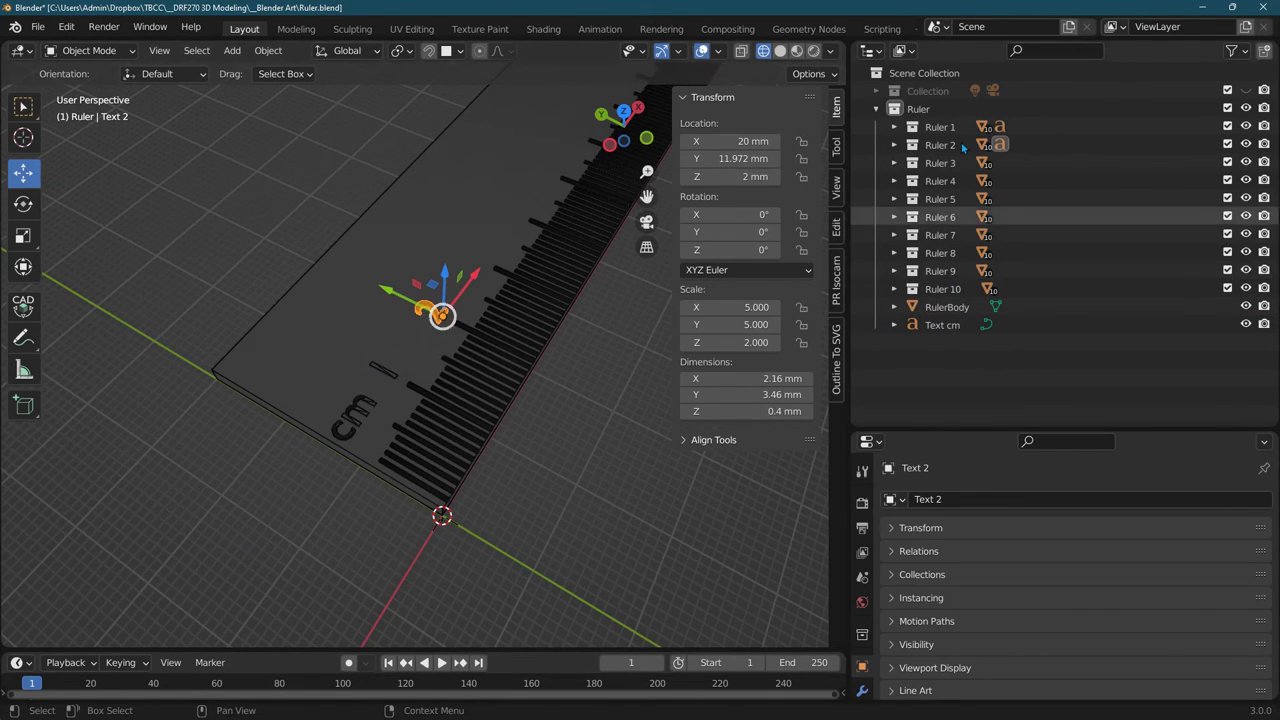
{"action": "left_click", "coordinate": [984, 131]}
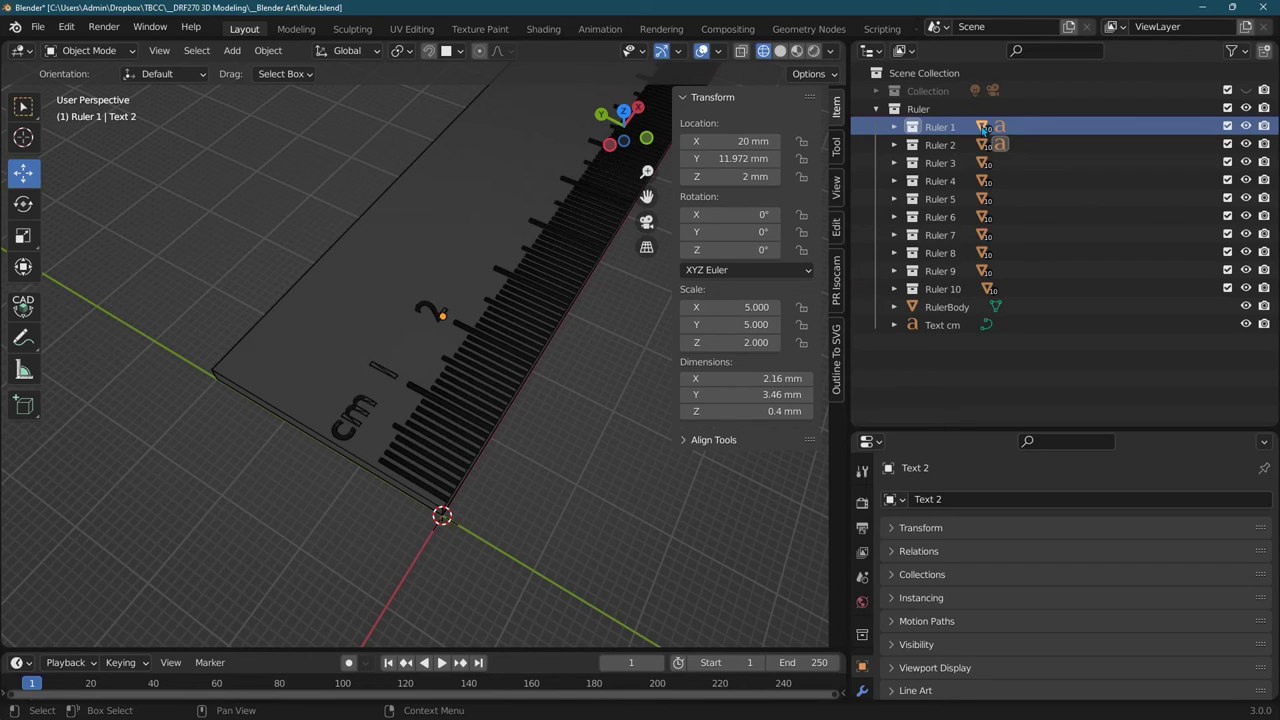
{"action": "scroll", "coordinate": [398, 412], "scroll_direction": "up", "scroll_amount": 6}
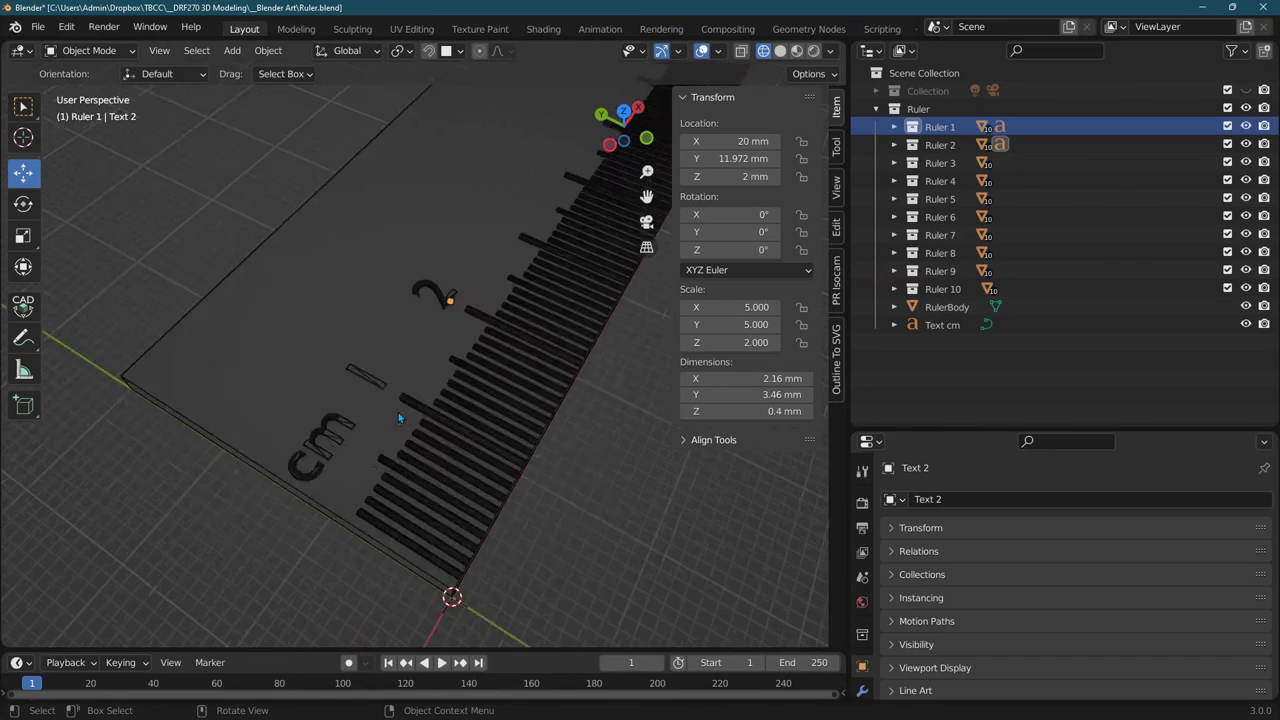
{"action": "middle_click_drag", "start_coordinate": [409, 409], "coordinate": [407, 510]}
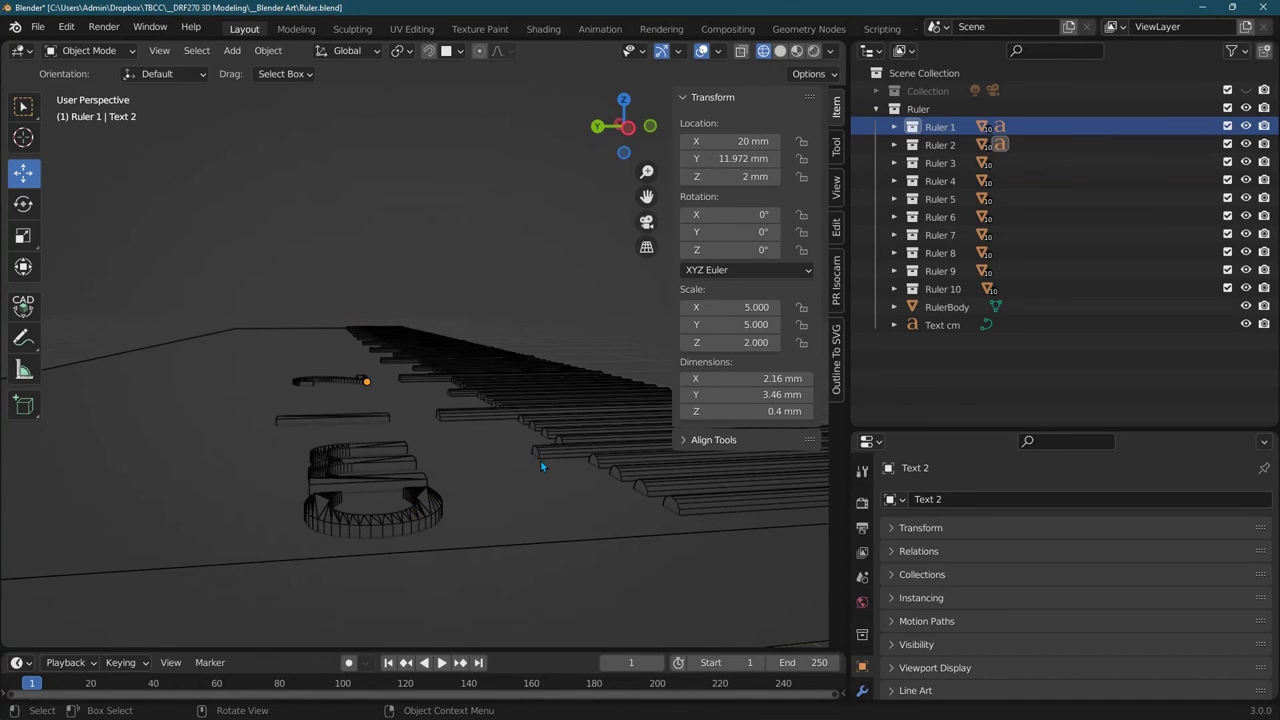
{"action": "middle_click_drag", "start_coordinate": [541, 466], "coordinate": [420, 446]}
{"action": "left_click", "coordinate": [411, 432]}
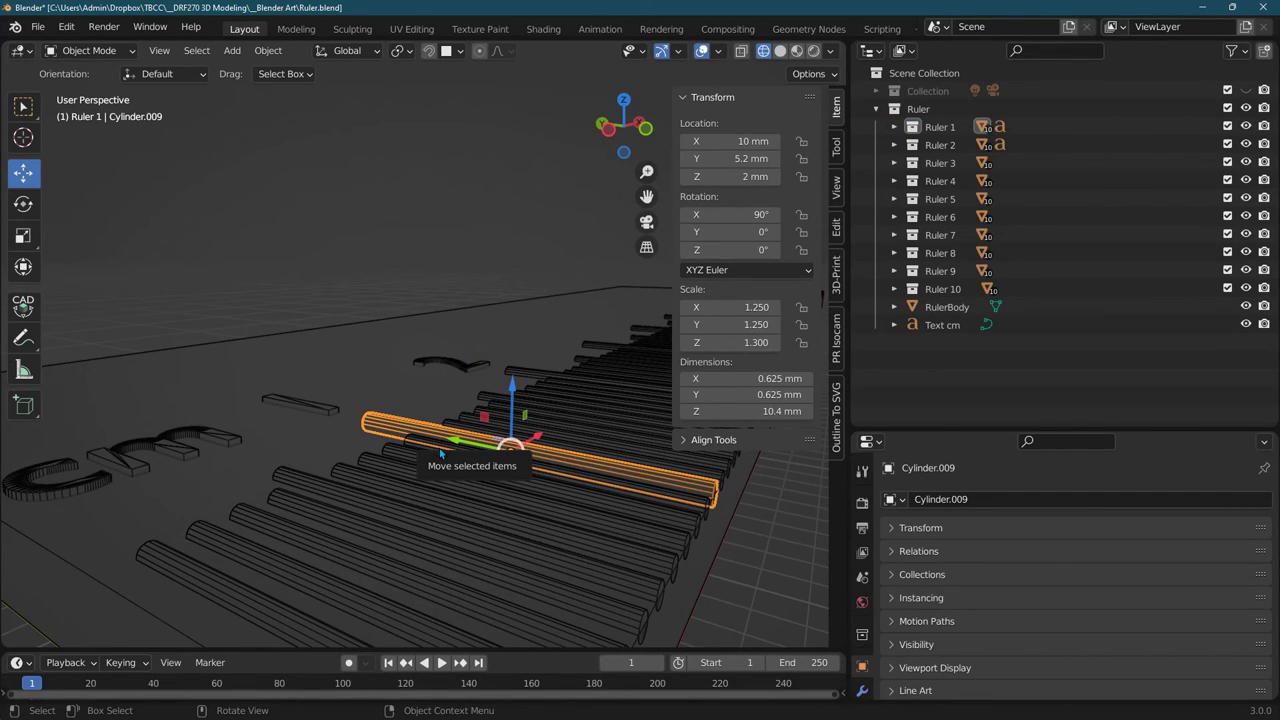
{"action": "middle_click_drag", "start_coordinate": [443, 453], "coordinate": [355, 418]}
{"action": "left_click", "coordinate": [357, 423]}
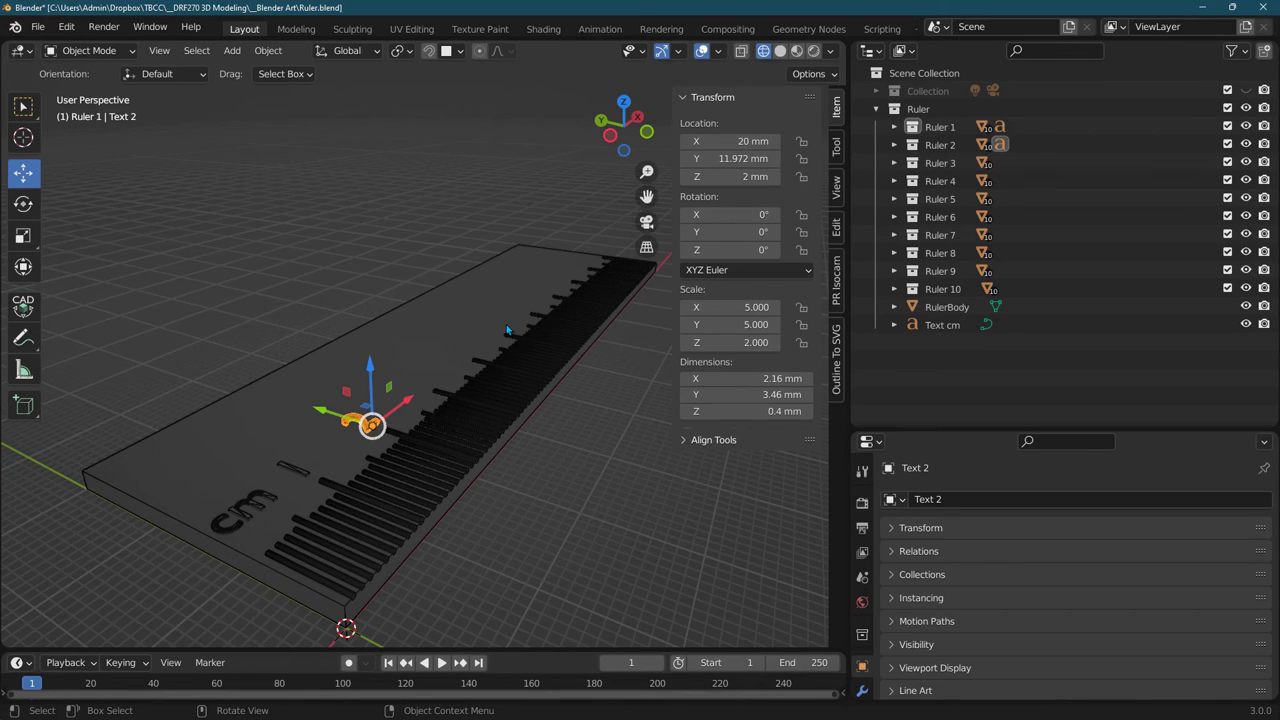
{"action": "middle_click_drag", "start_coordinate": [593, 241], "coordinate": [313, 368]}
{"action": "scroll", "coordinate": [392, 390], "scroll_direction": "up", "scroll_amount": 5}
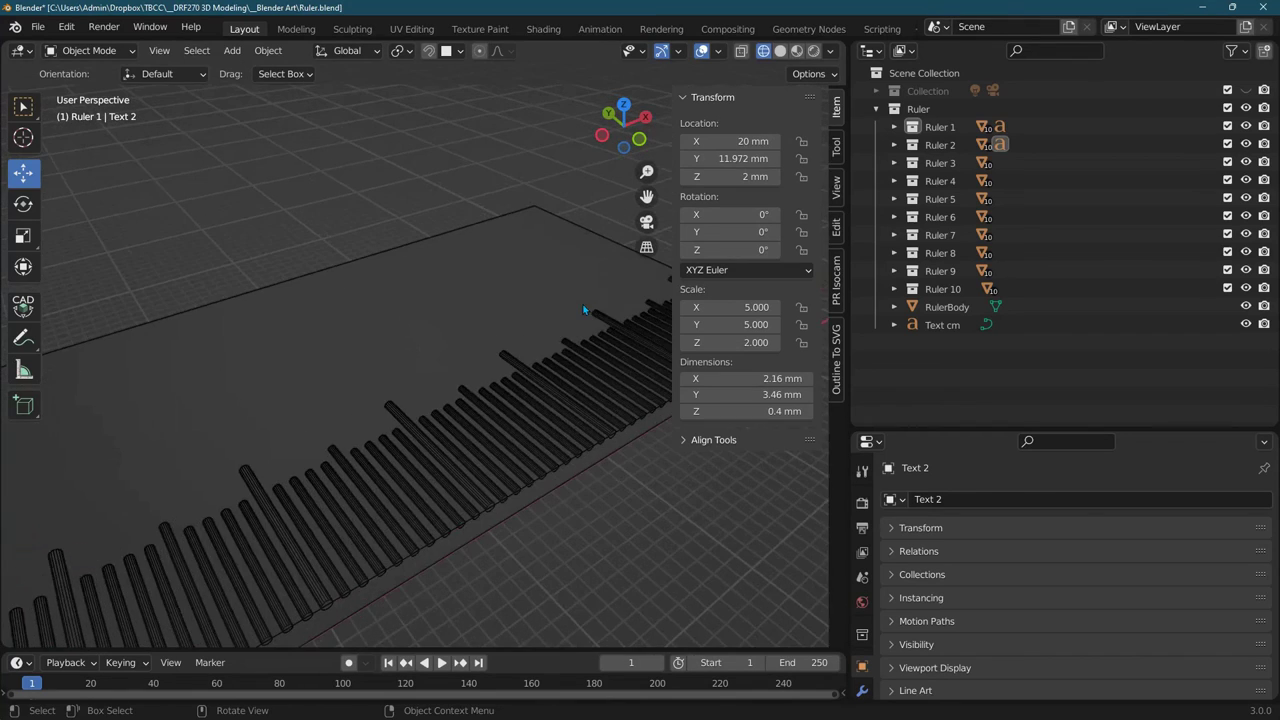
- Set the X dimension of RulerBody to 100 mm and check its end against the last centimetre mark
{"action": "scroll", "coordinate": [688, 531], "scroll_direction": "down", "scroll_amount": 3}
{"action": "middle_click_drag", "start_coordinate": [491, 320], "coordinate": [543, 372]}
{"action": "scroll", "coordinate": [543, 372], "scroll_direction": "down", "scroll_amount": 6}
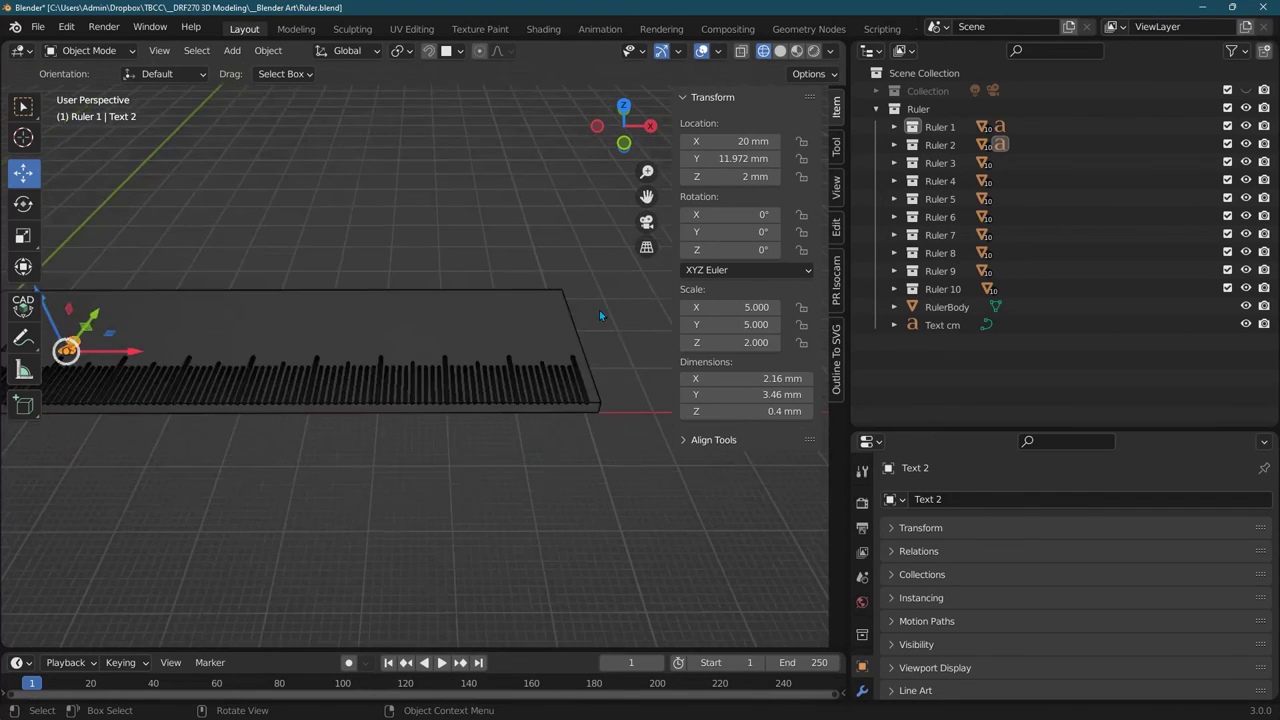
{"action": "middle_click_drag", "start_coordinate": [723, 273], "coordinate": [96, 309], "text": "shift"}
{"action": "scroll", "coordinate": [420, 371], "scroll_direction": "up", "scroll_amount": 4}
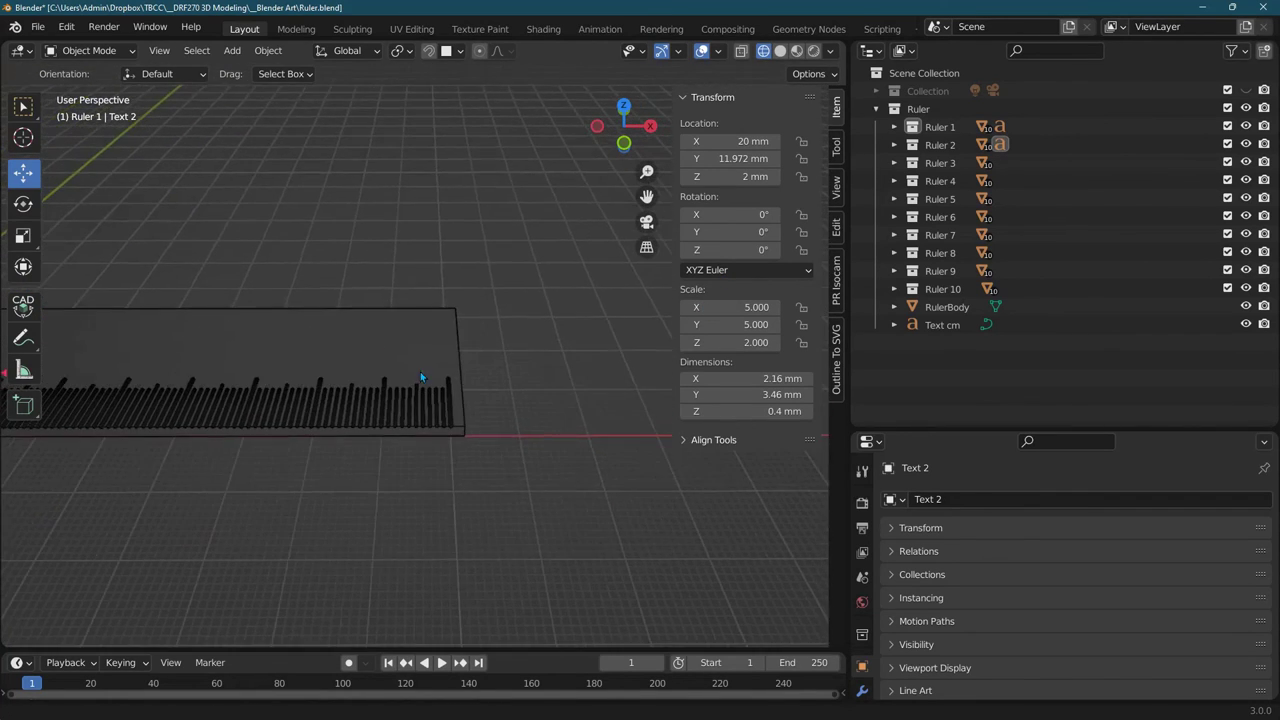
{"action": "scroll", "coordinate": [478, 385], "scroll_direction": "up", "scroll_amount": 1}
{"action": "left_click", "coordinate": [466, 341]}
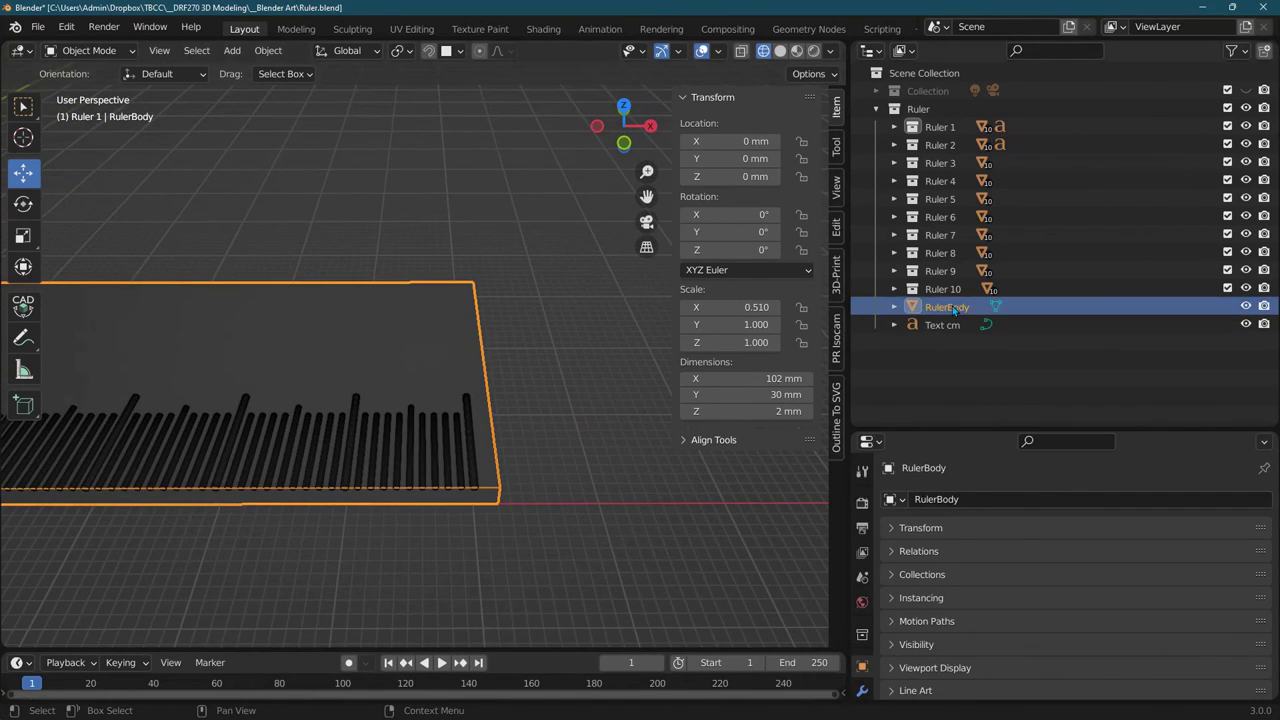
{"action": "left_click", "coordinate": [773, 378]}
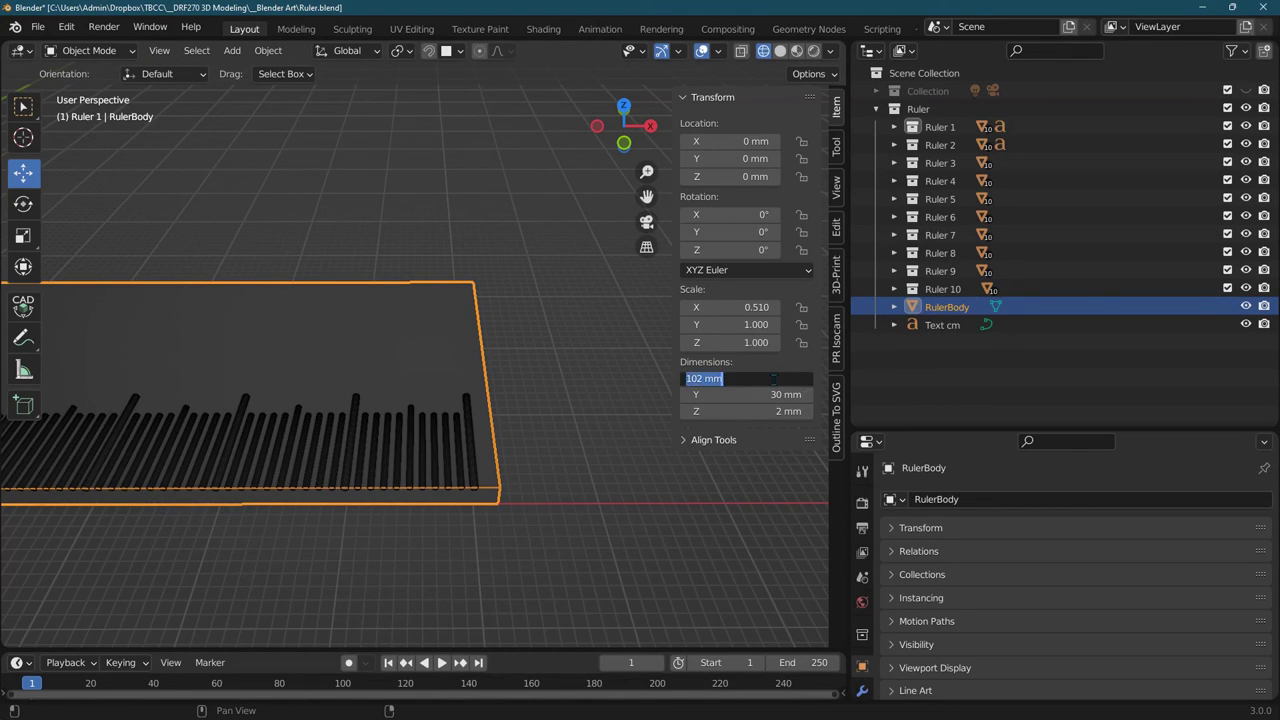
{"action": "type", "text": "100"}
{"action": "key", "text": "Return"}
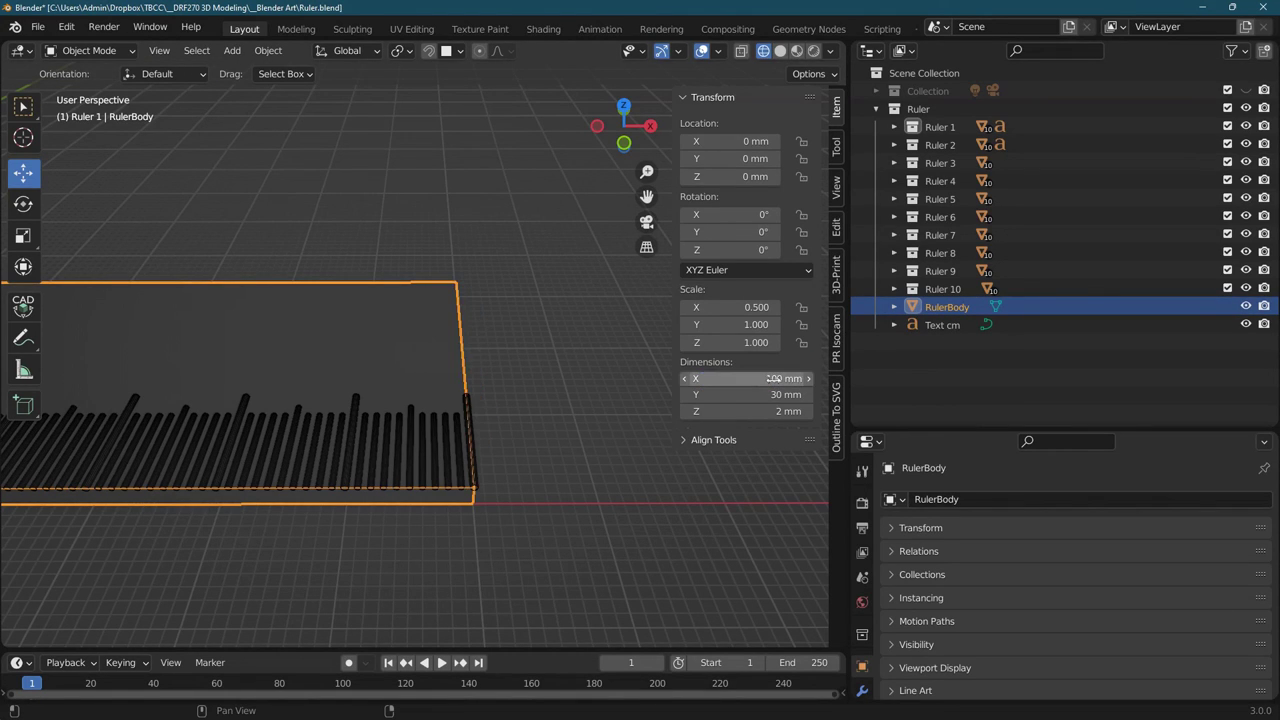
{"action": "middle_click_drag", "start_coordinate": [604, 420], "coordinate": [506, 491]}
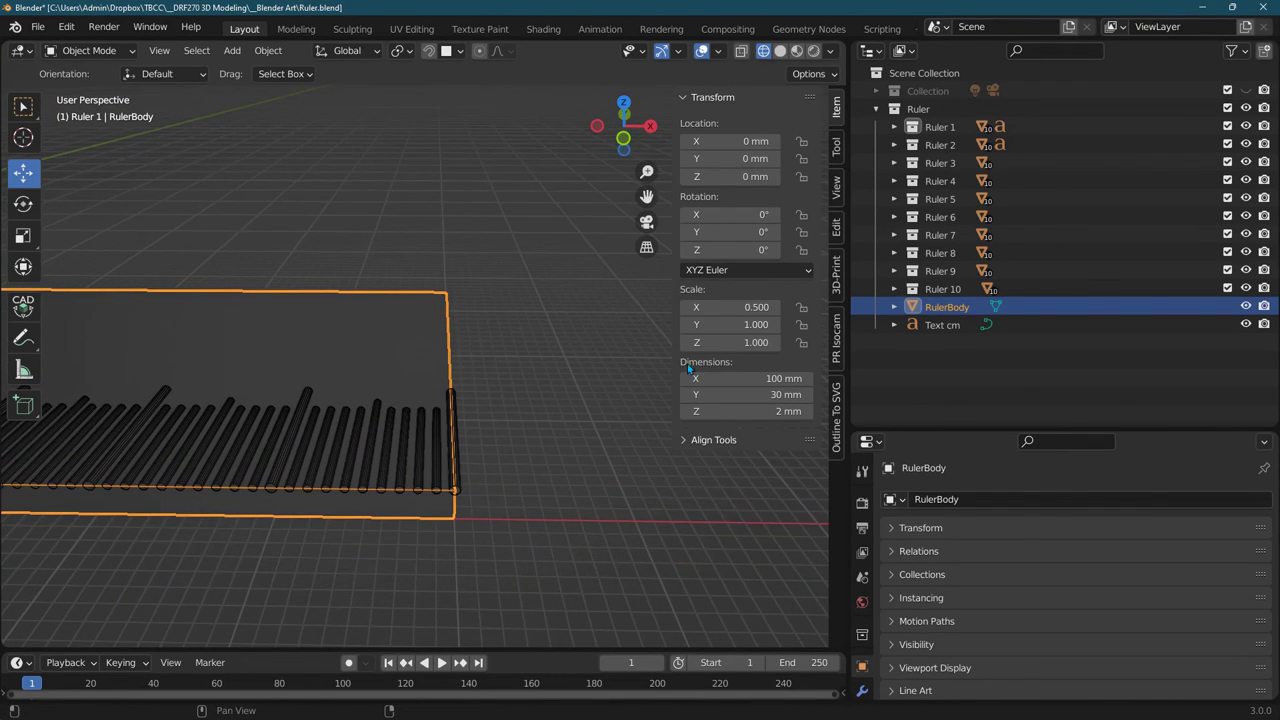
- Set the X dimension of RulerBody to 103 mm and check the last centimetre mark's location against the body's end
{"action": "left_click", "coordinate": [779, 378]}
{"action": "type", "text": "103"}
{"action": "key", "text": "Return"}
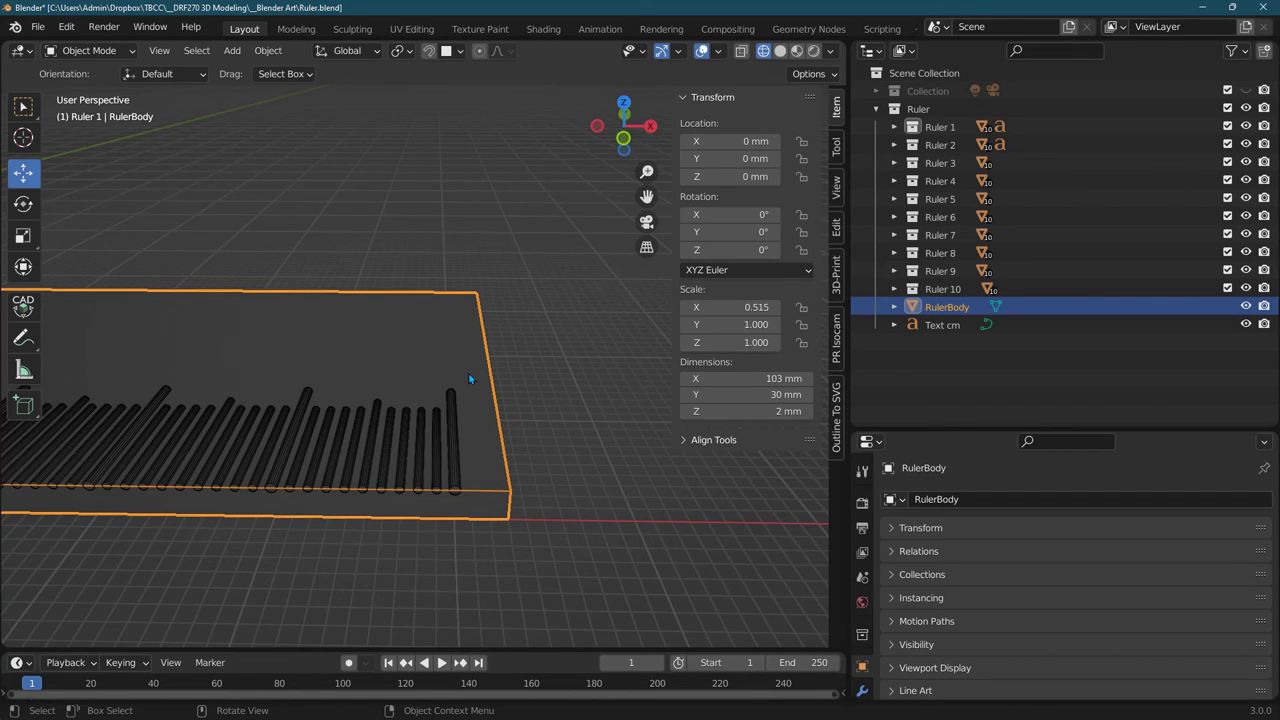
{"action": "left_click", "coordinate": [452, 420]}
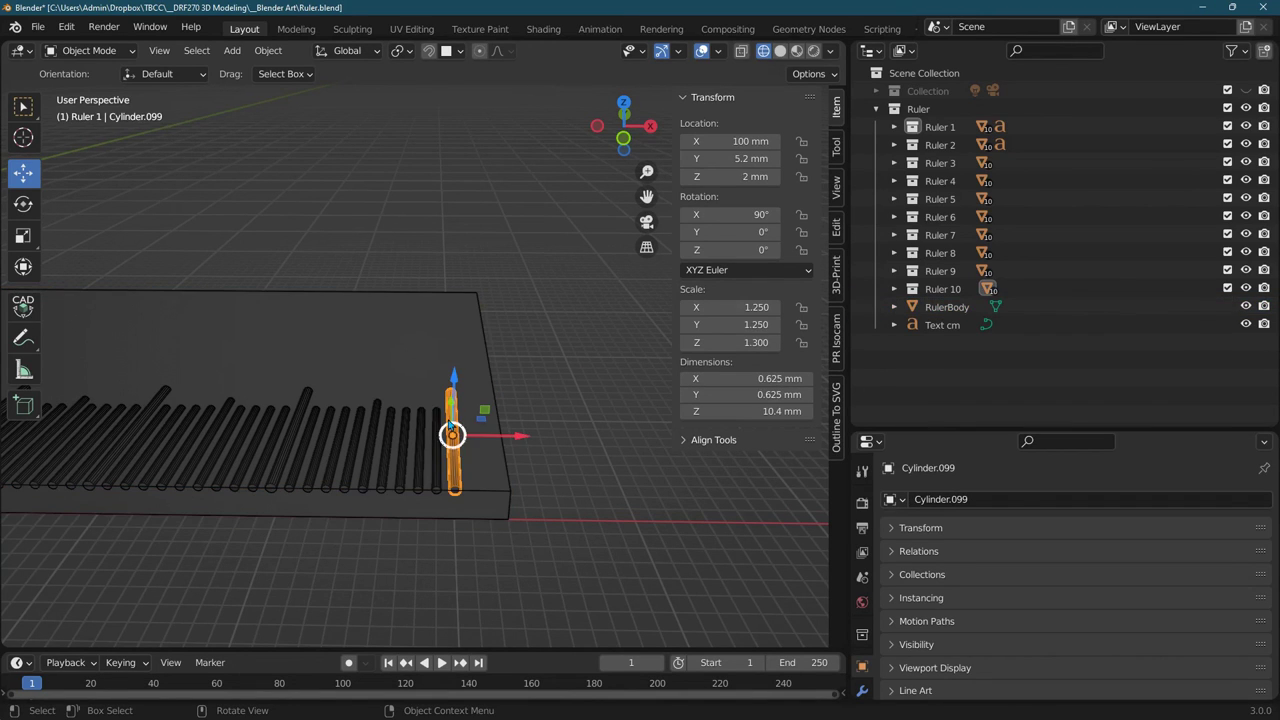
{"action": "left_click", "coordinate": [478, 370]}
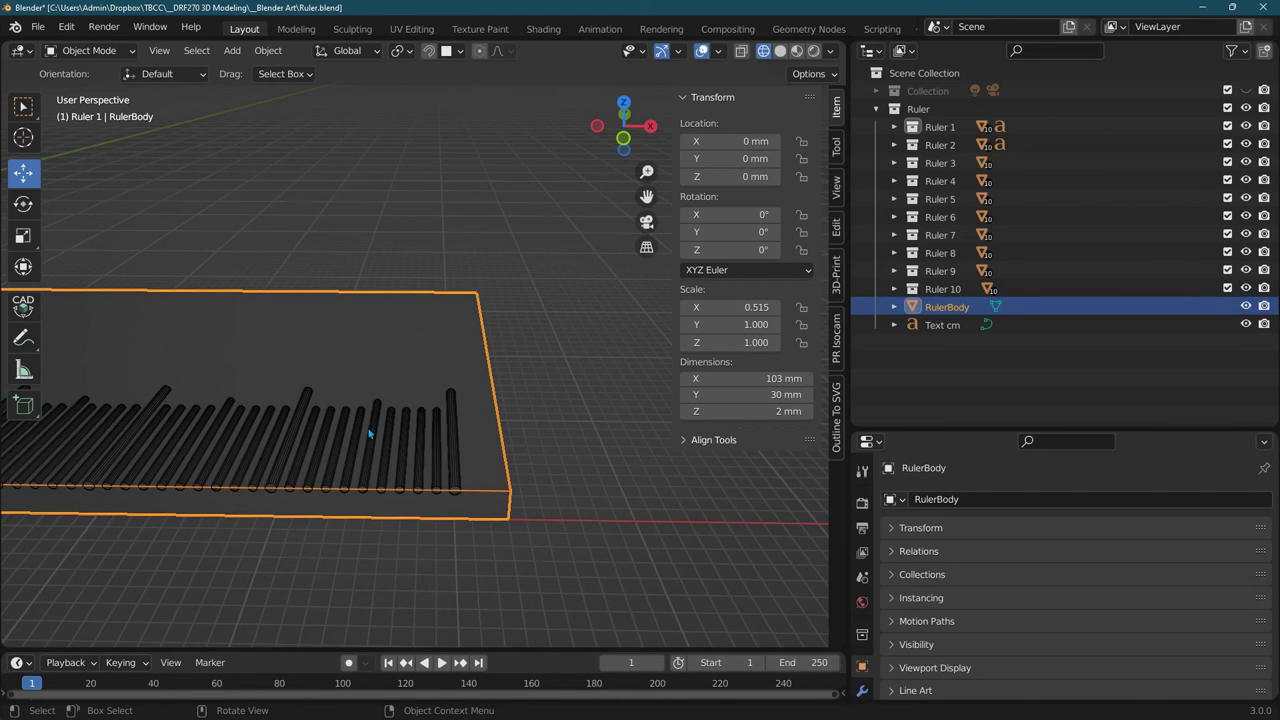
- Inspect the start of the ruler and switch to the browser's reference ruler image to compare the spacing before the first mark
{"action": "scroll", "coordinate": [431, 372], "scroll_direction": "down", "scroll_amount": 1}
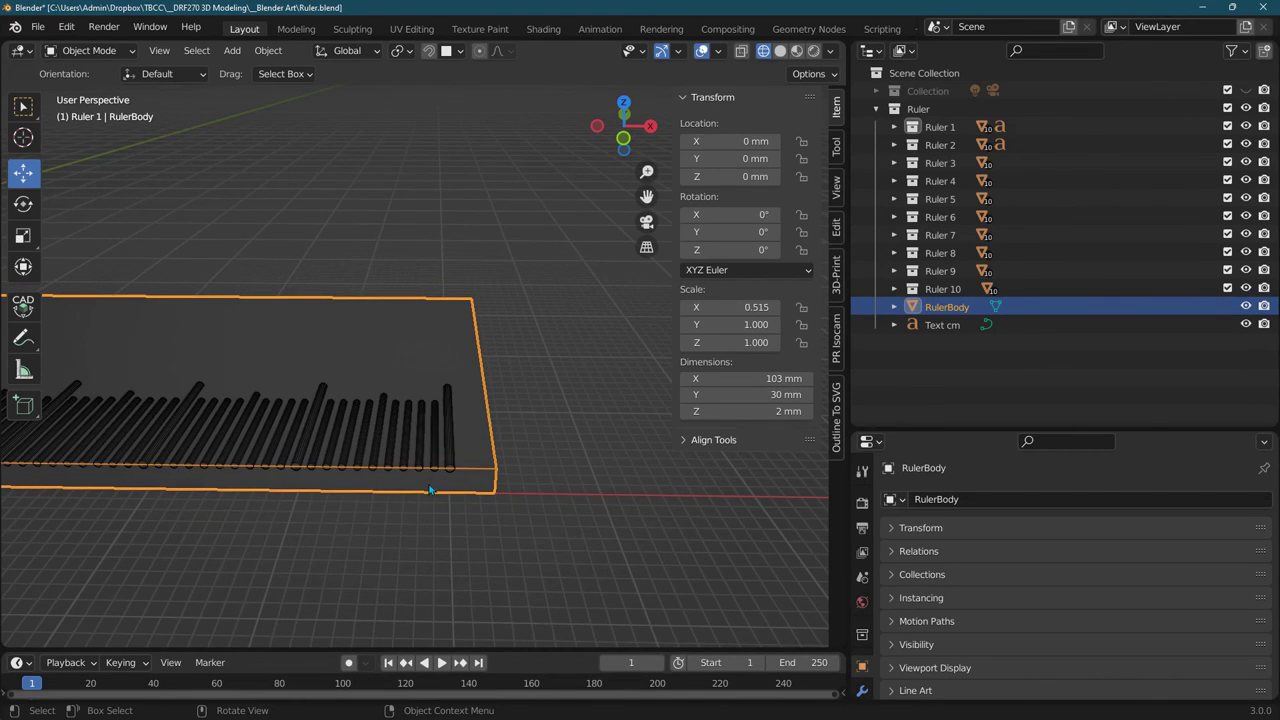
{"action": "middle_click_drag", "start_coordinate": [457, 354], "coordinate": [53, 374], "text": "shift"}
{"action": "scroll", "coordinate": [334, 432], "scroll_direction": "up", "scroll_amount": 4}
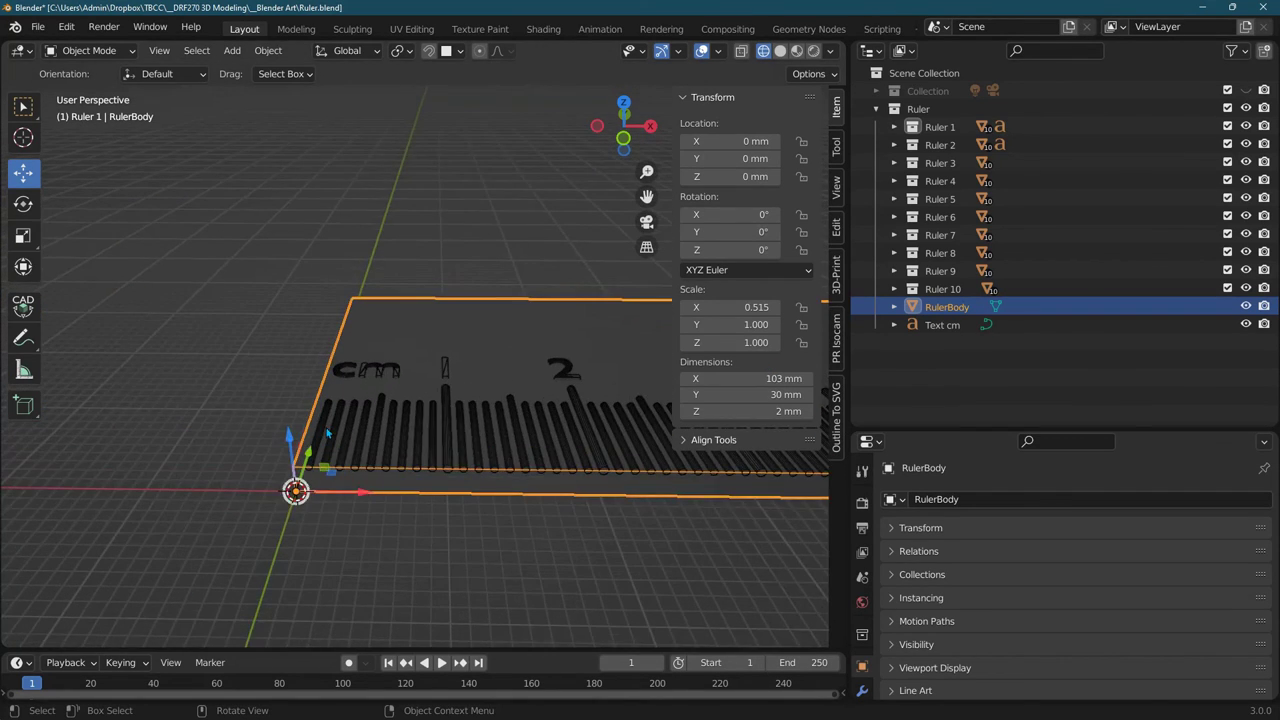
{"action": "scroll", "coordinate": [334, 432], "scroll_direction": "up", "scroll_amount": 1}
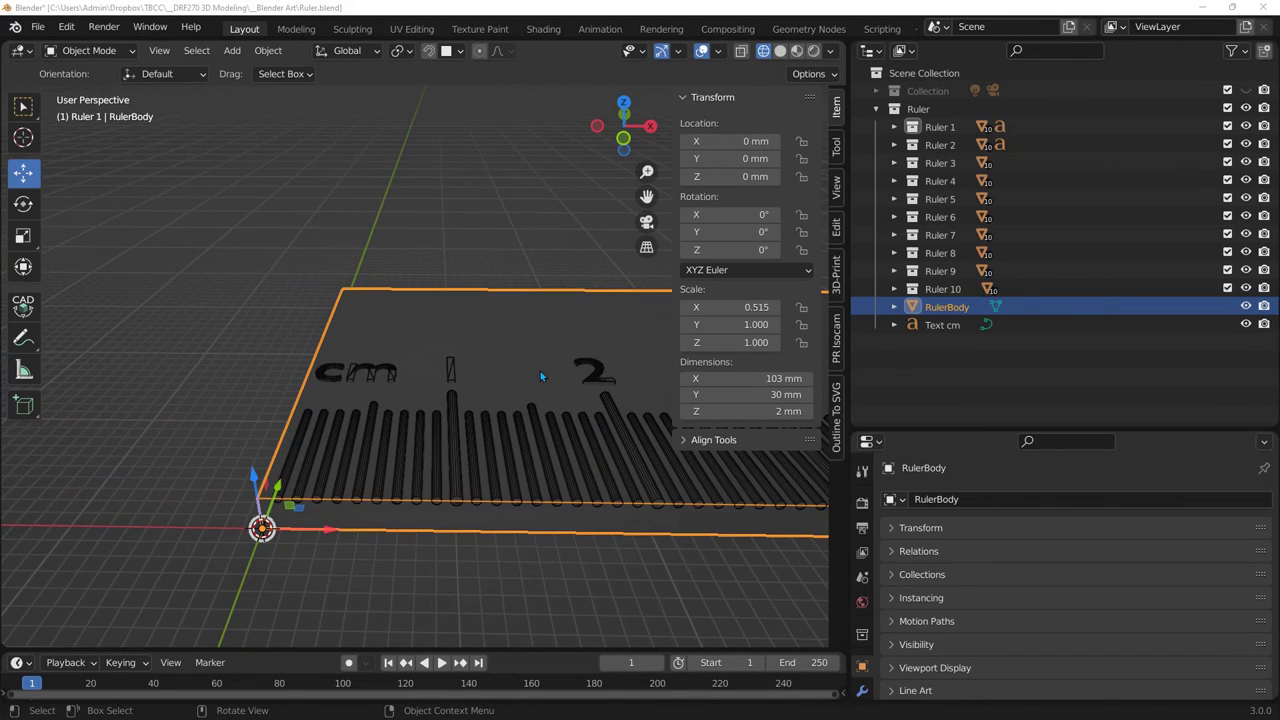
{"action": "key", "text": "alt+Tab"}
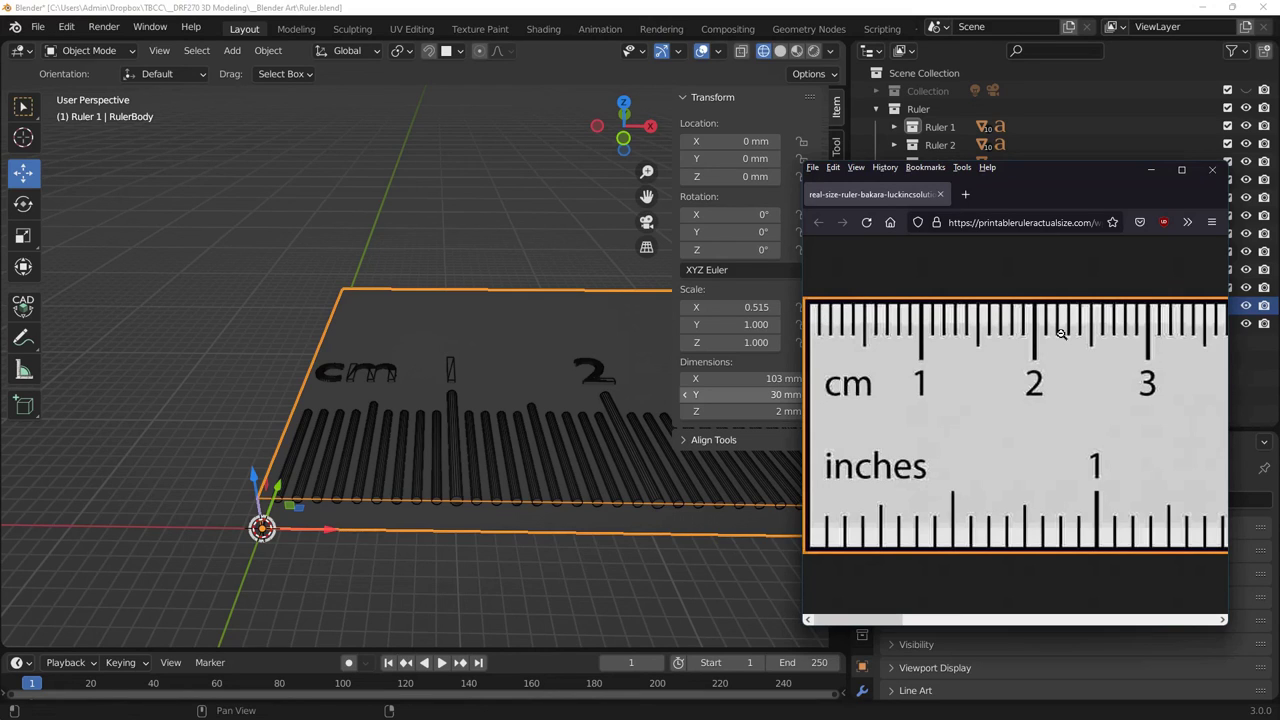
- Return to Blender and check the positions of the first millimetre marks at the start of the ruler
{"action": "left_click", "coordinate": [275, 459]}
{"action": "left_click", "coordinate": [272, 465]}
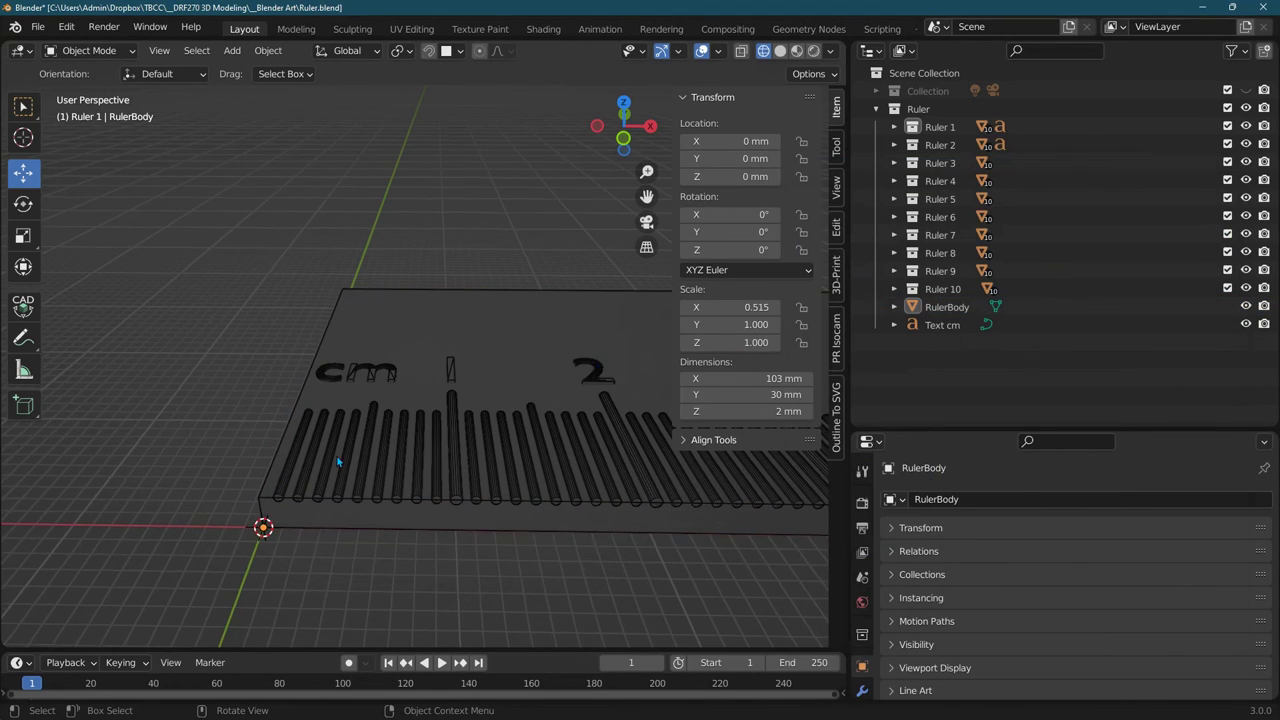
{"action": "left_click", "coordinate": [293, 473]}
{"action": "left_click", "coordinate": [307, 472]}
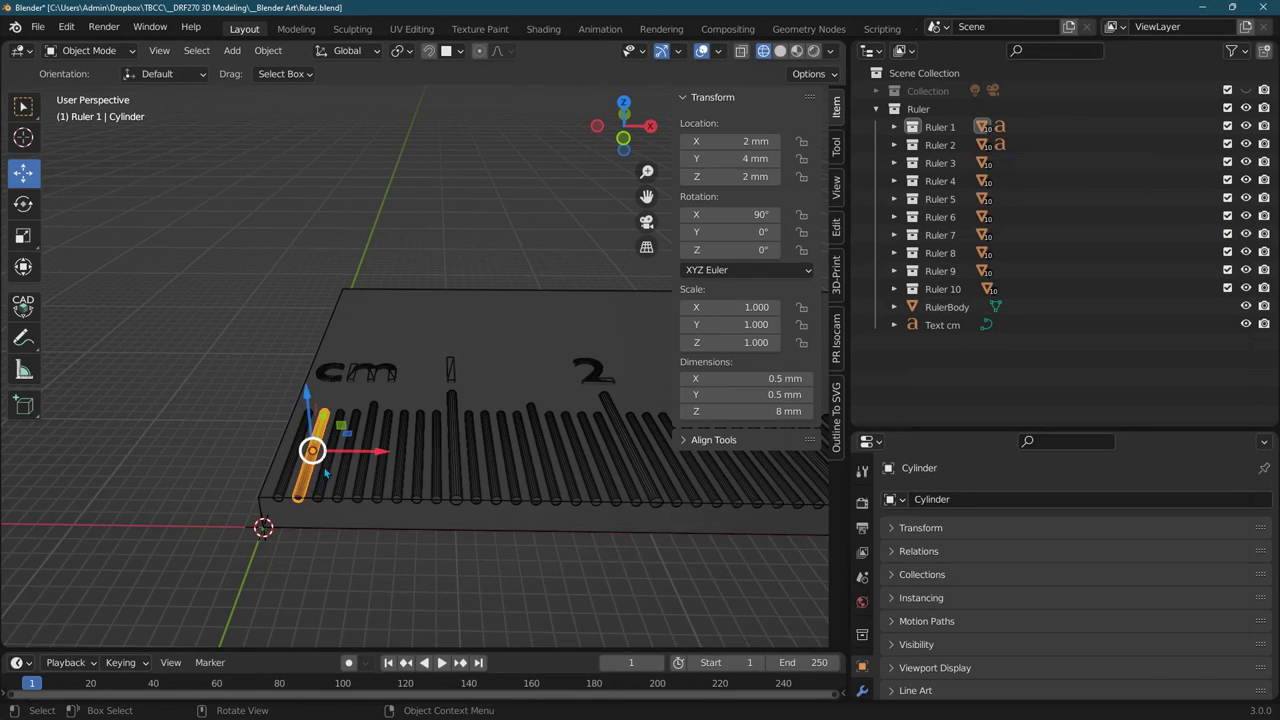